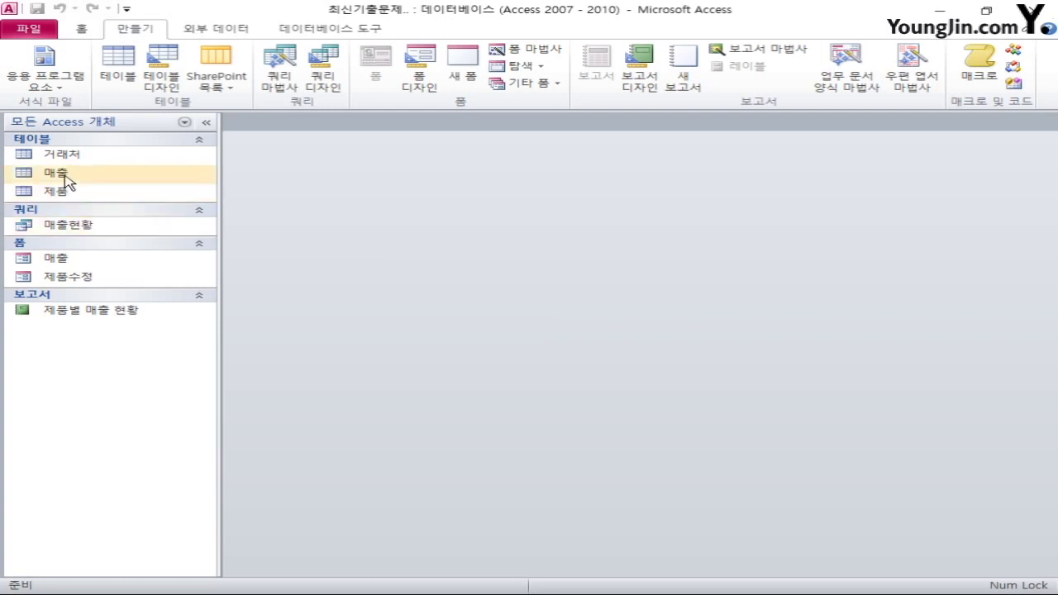
Step: Open the 매출 table in Design View and set 일련번호, 제품번호 and 거래처번호 together as its primary key
right_click(66, 174)
left_click(124, 205)
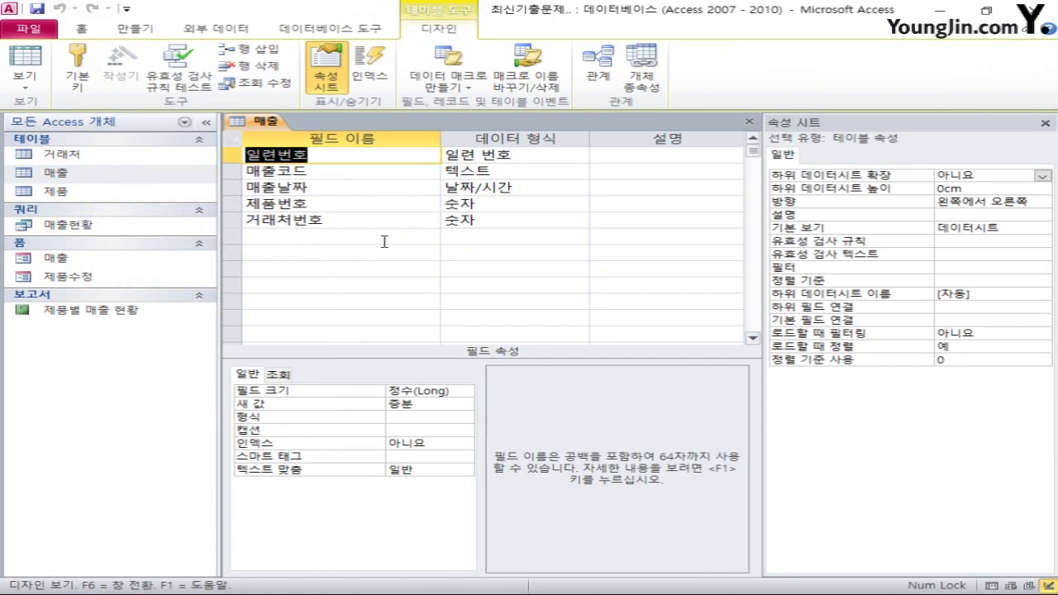
left_click(236, 203)
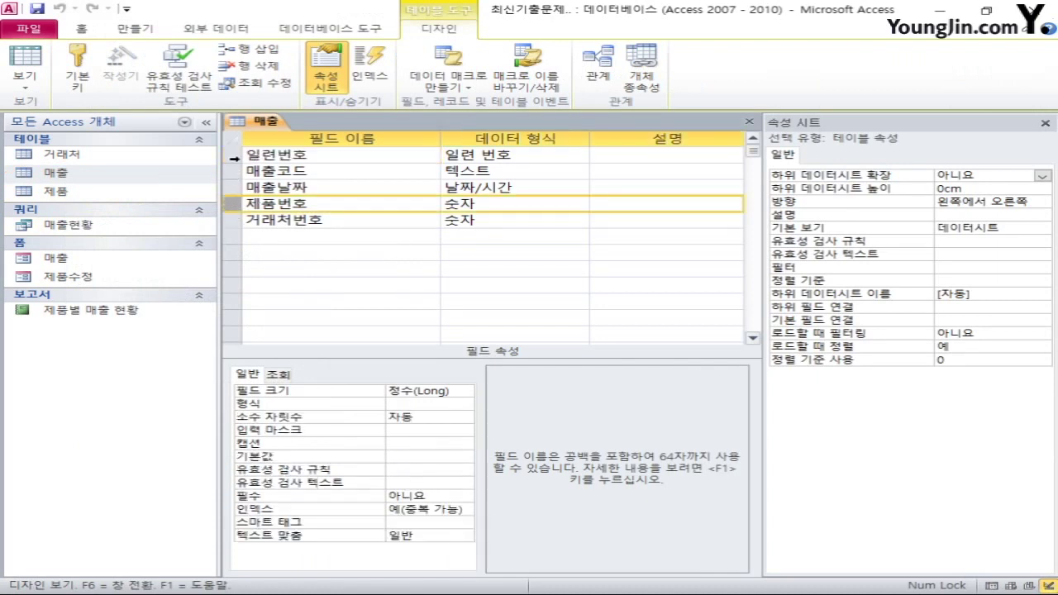
left_click(236, 154)
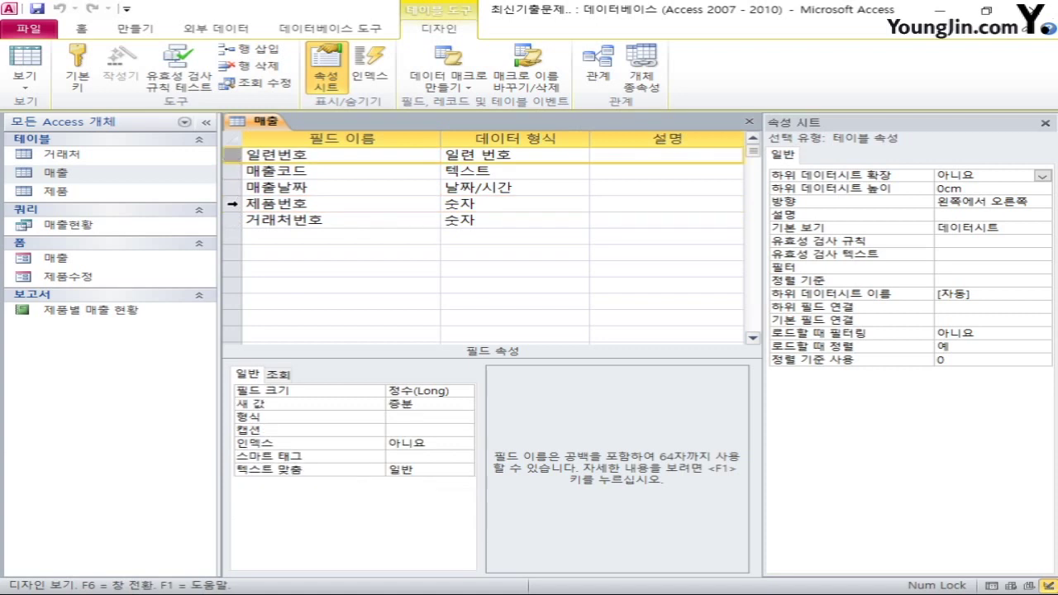
left_click(233, 204)
left_click(235, 220, "shift")
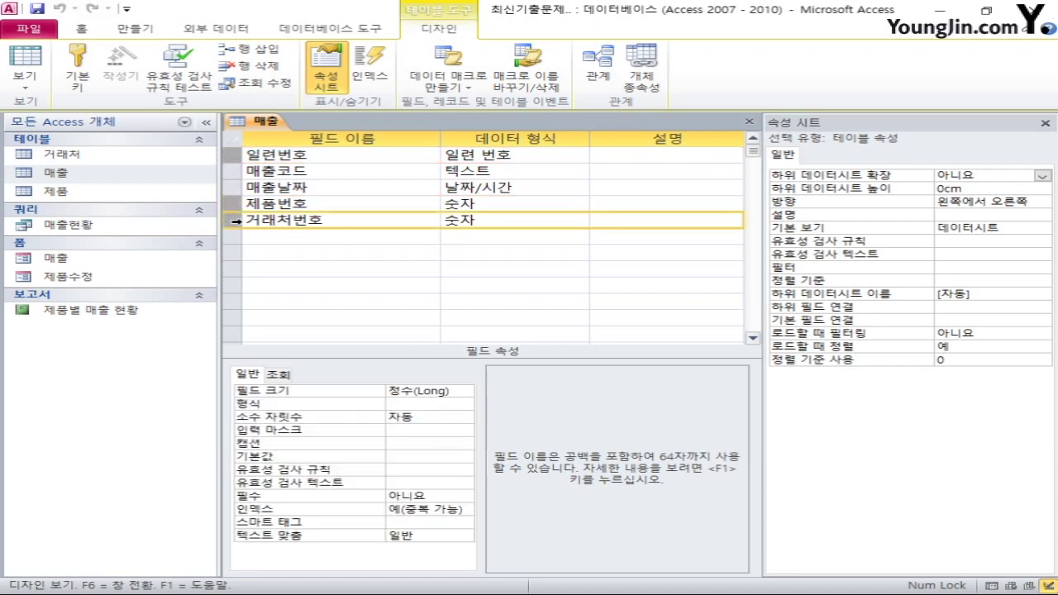
left_click(80, 83)
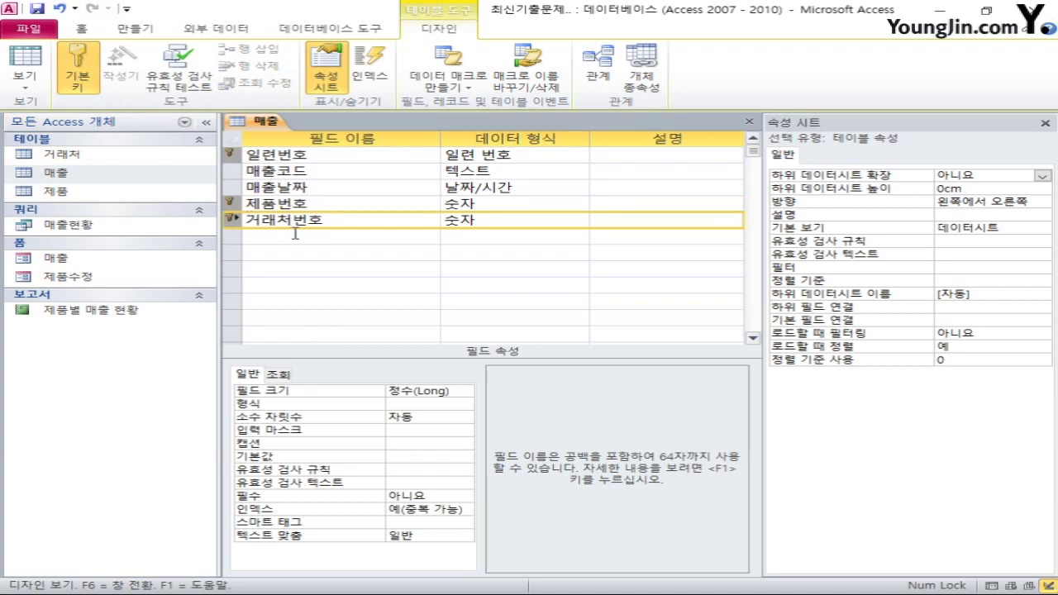
Step: Make the 매출코드 field mandatory by setting its 필수 property to 예
left_click(242, 175)
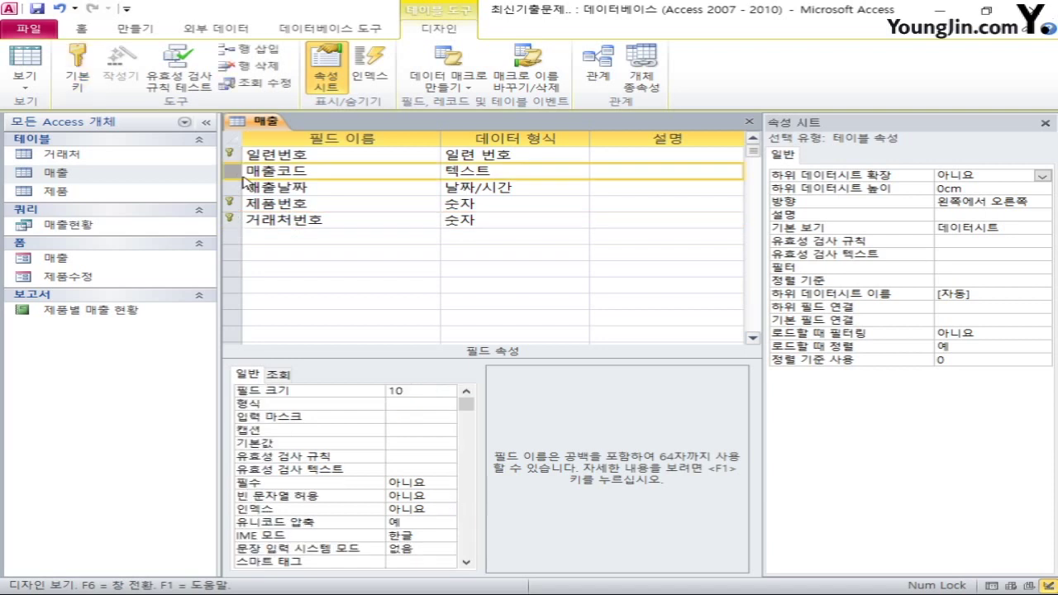
left_click(430, 477)
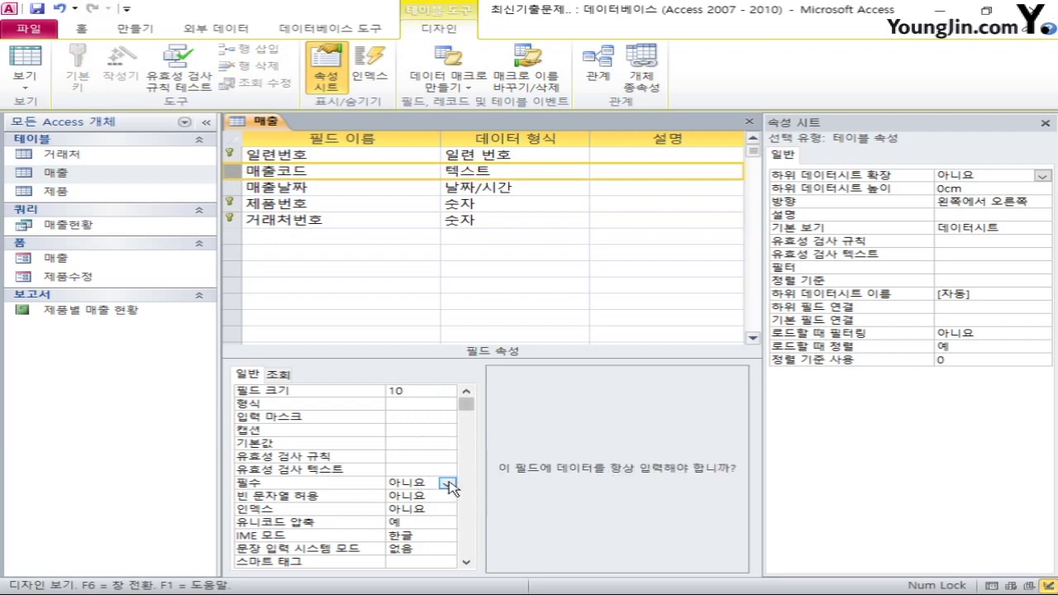
left_click(447, 483)
left_click(417, 496)
Step: Enter Len([매출코드])=4 as the validation rule (유효성 검사 규칙) of the 매출코드 field
key("Up")
key("Up")
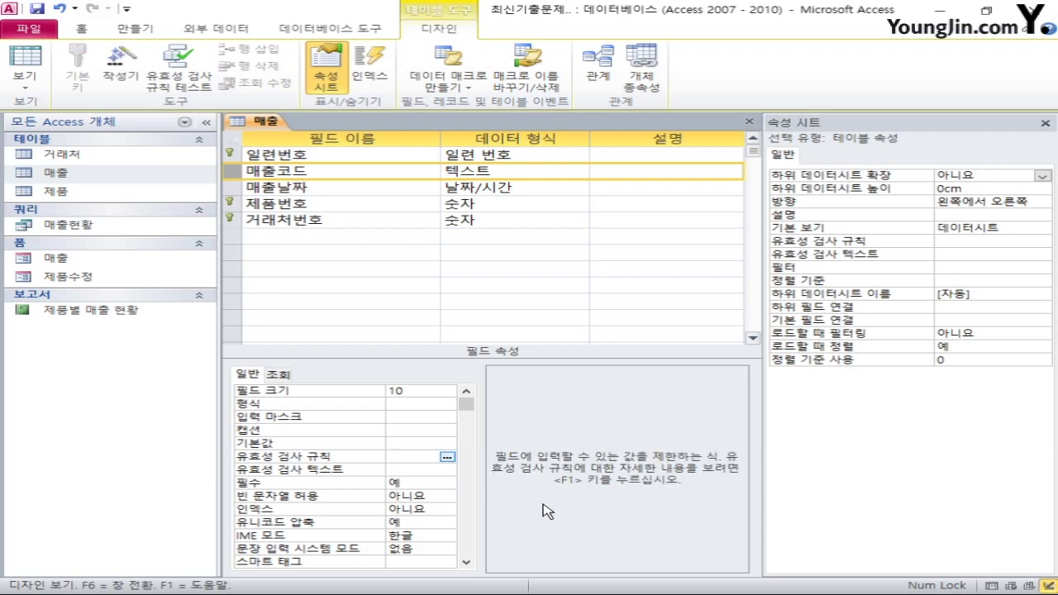
type("Len")
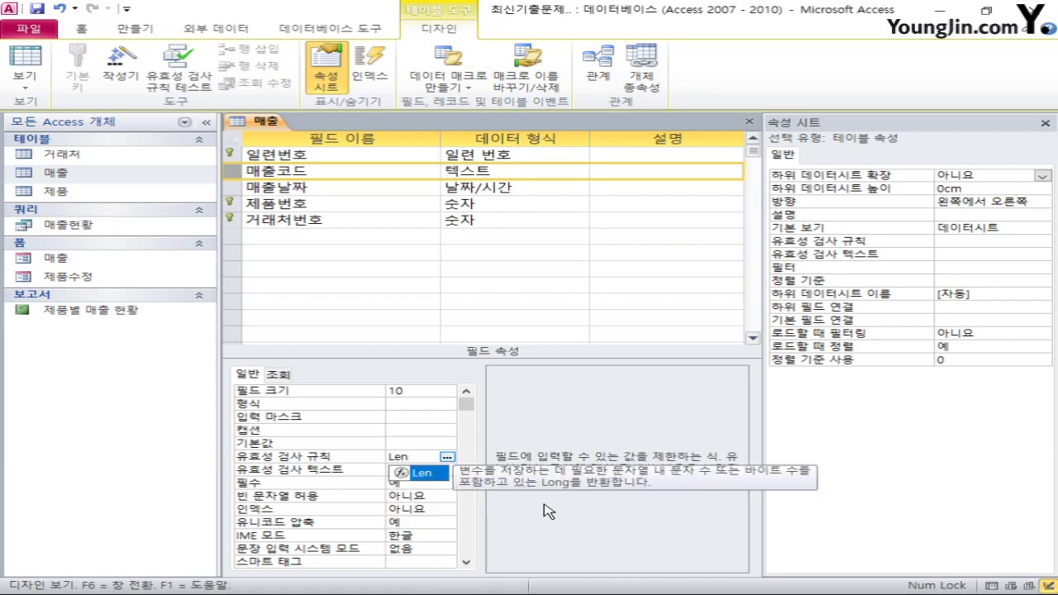
type("(")
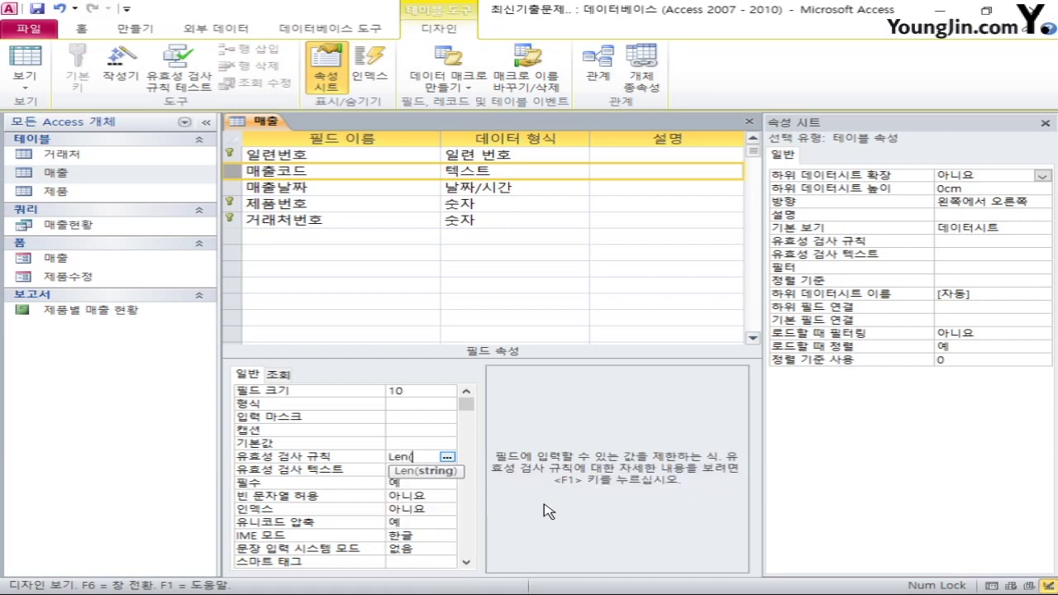
type("[")
type("매출코드")
type("])")
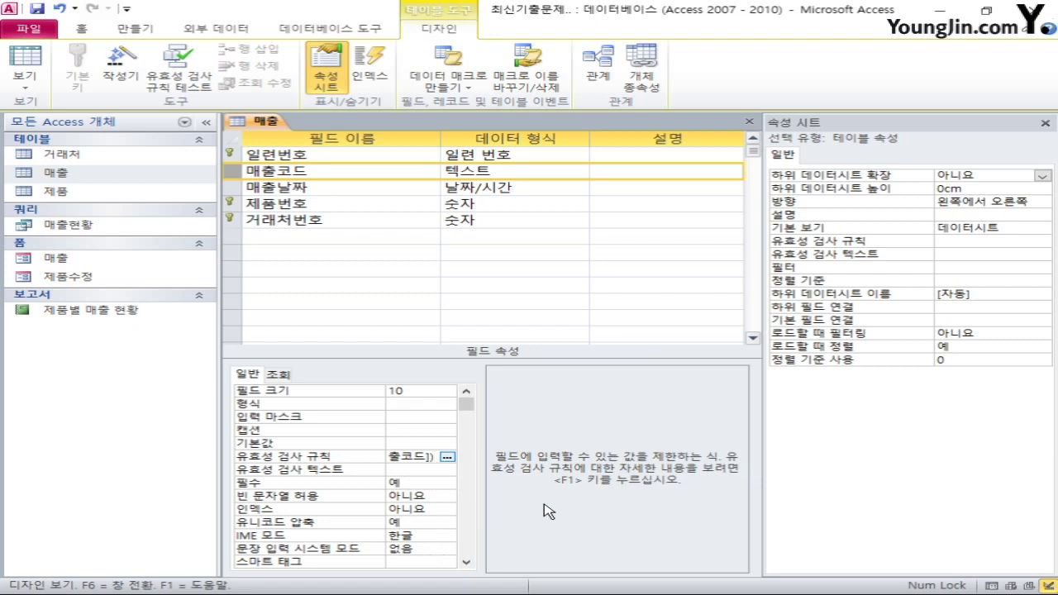
type("=4")
Step: Set the default value (기본값) of both the 제품번호 and 거래처번호 fields to 0
left_click(235, 203)
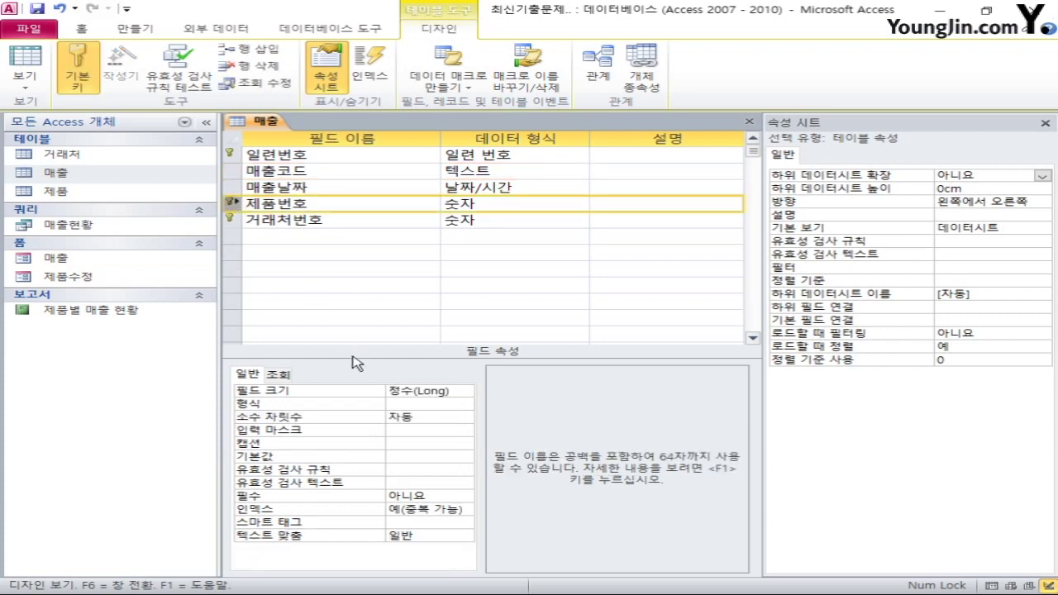
left_click(402, 460)
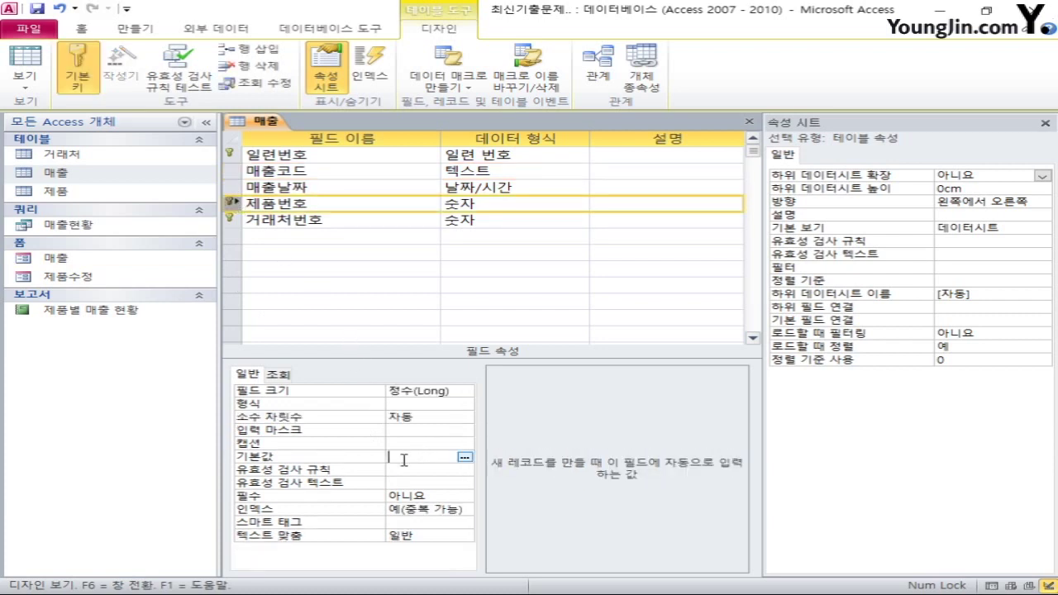
type("0")
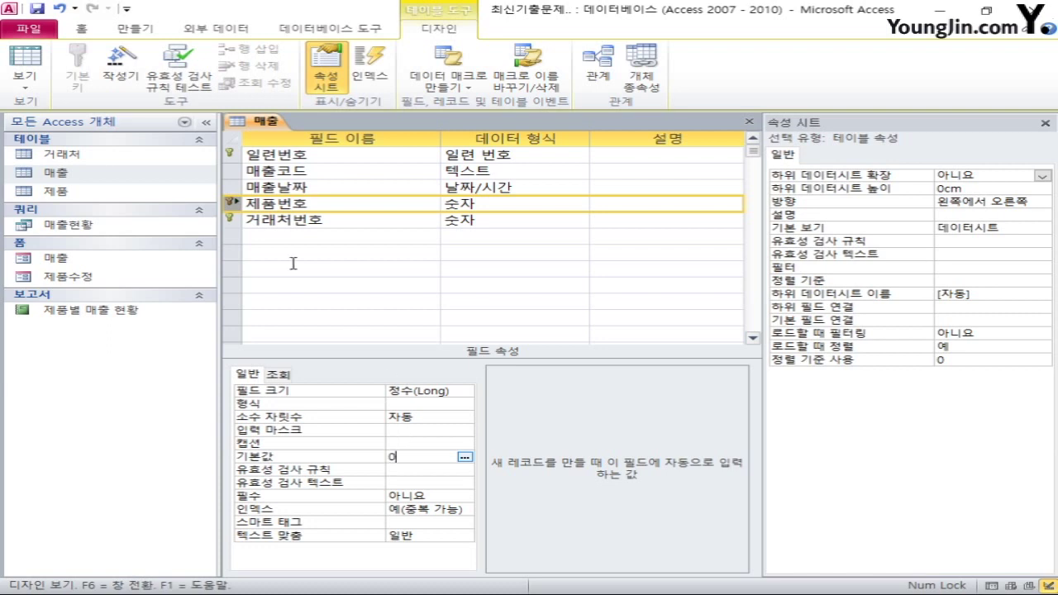
left_click(240, 221)
left_click(402, 458)
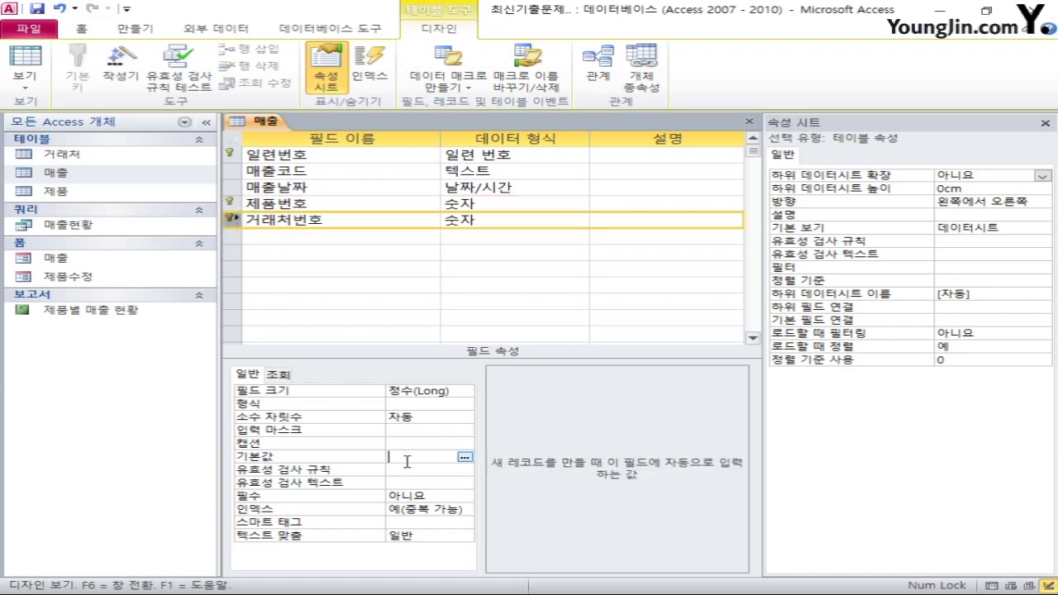
type("0")
Step: Caption the 제품번호 field as 매출제품 and the 거래처번호 field as 매출거래처
left_click(232, 203)
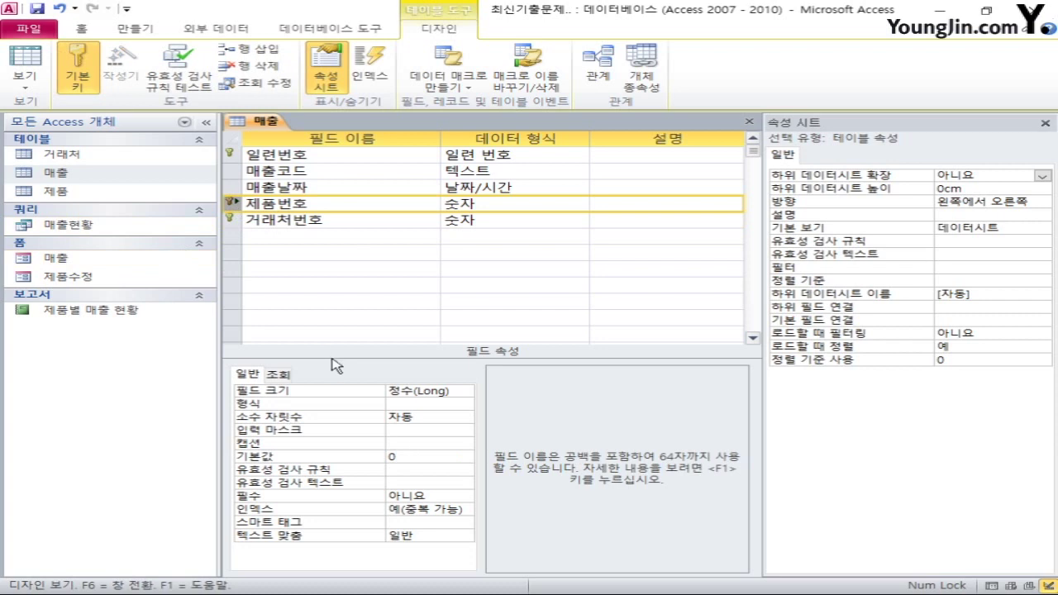
left_click(414, 440)
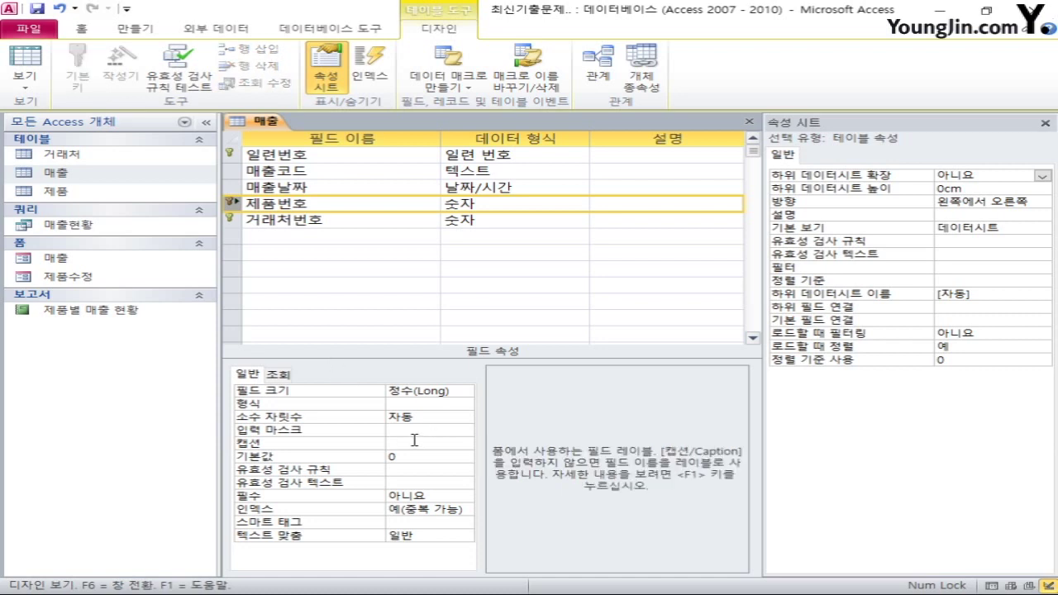
type("매출제품")
left_click(231, 220)
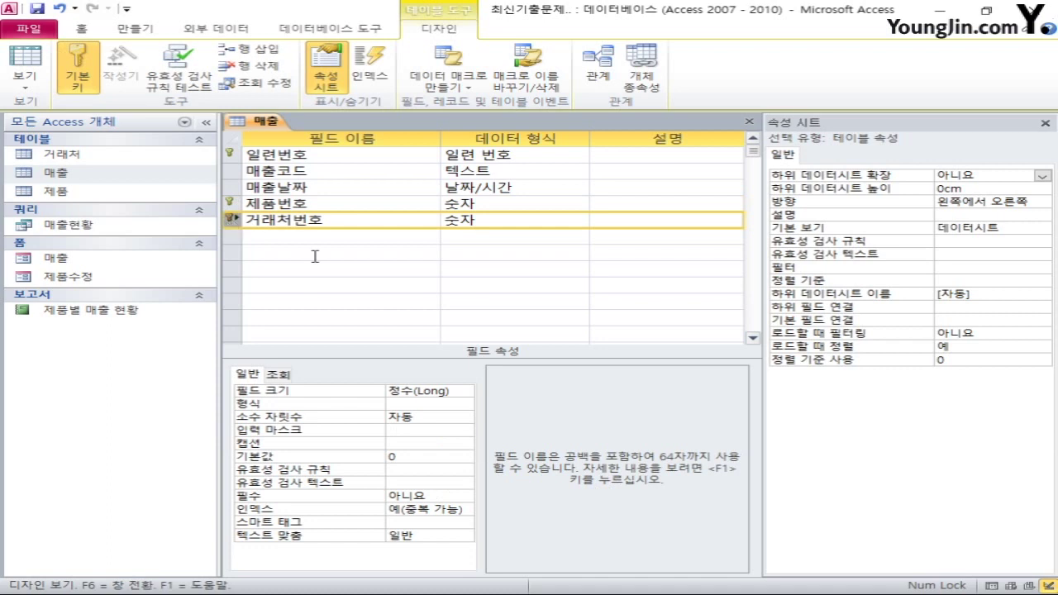
left_click(403, 443)
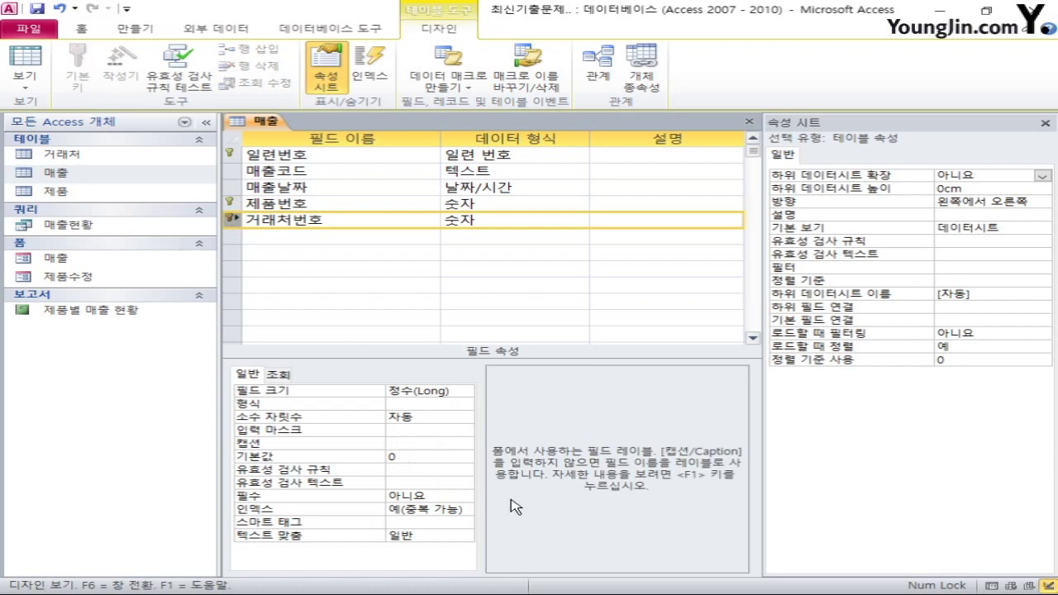
type("매출거래처")
Step: Close the 매출 table and save its design changes
left_click(749, 121)
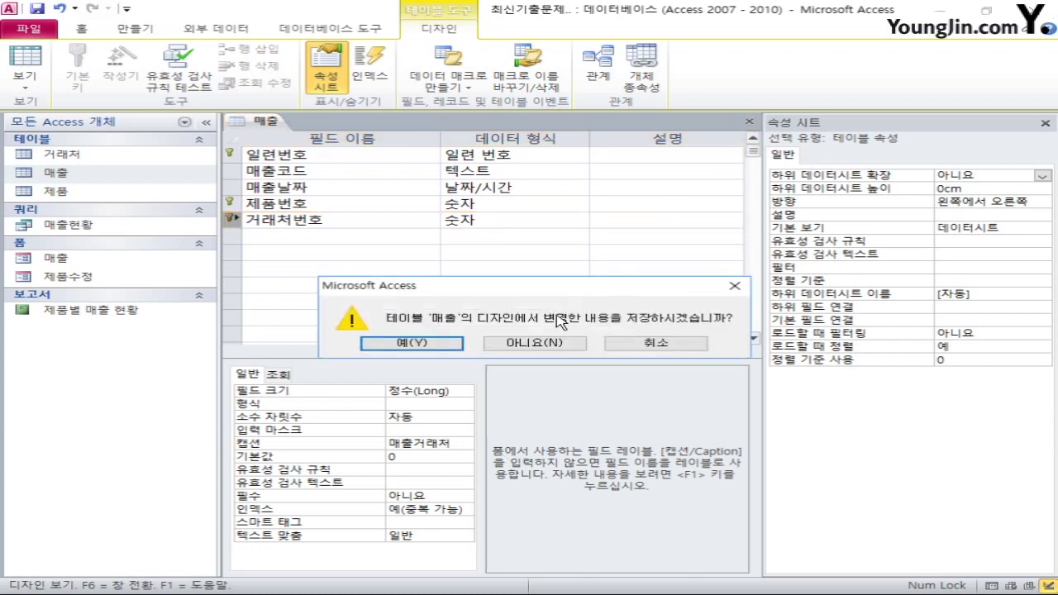
left_click(455, 348)
left_click(543, 351)
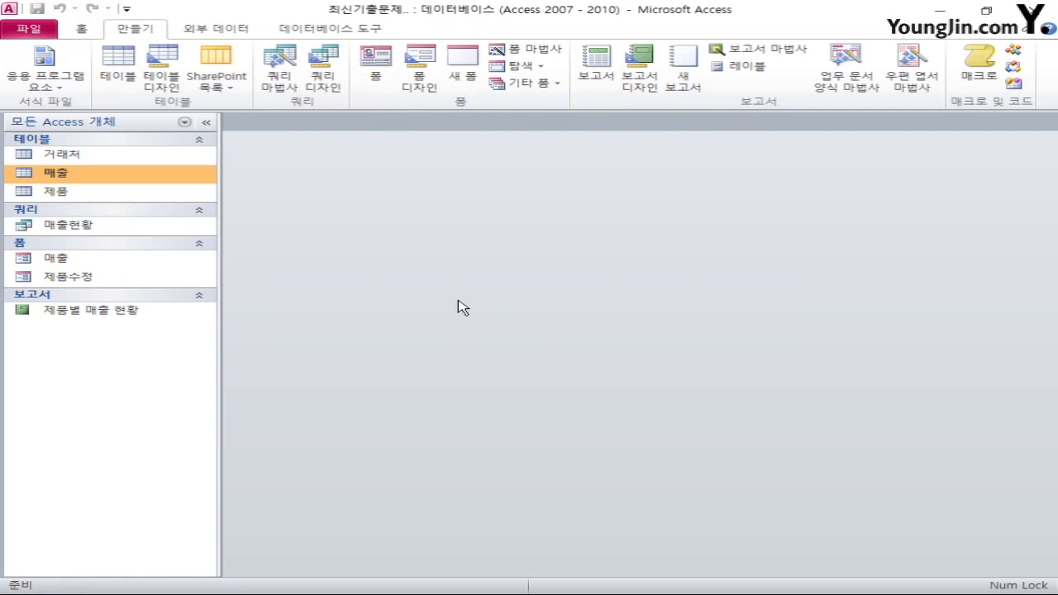
Step: Reopen the 매출 table in Design View and set the lookup display control of 제품번호 to 콤보 상자
right_click(77, 174)
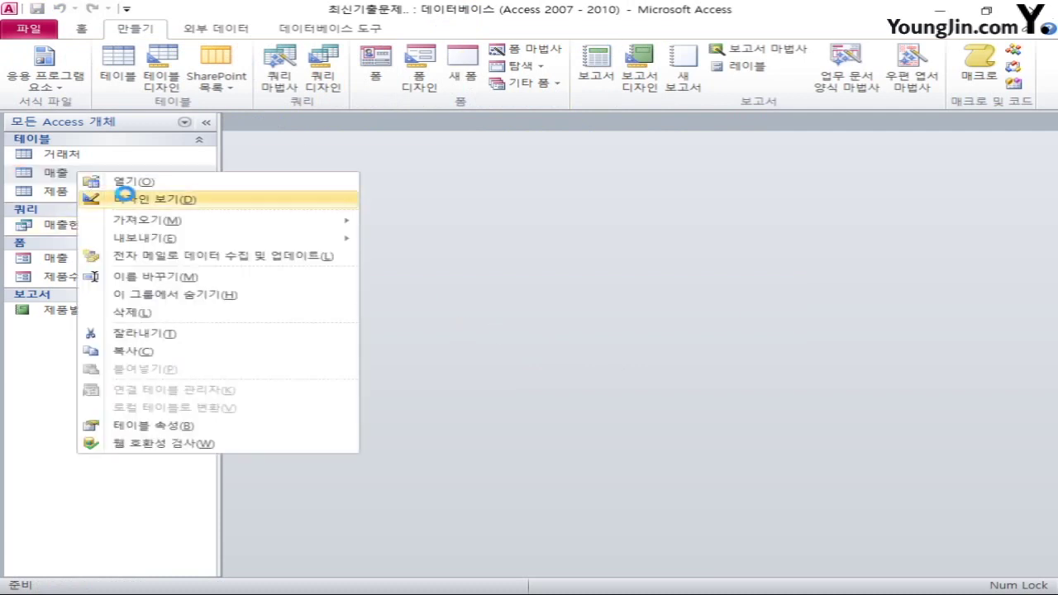
left_click(124, 199)
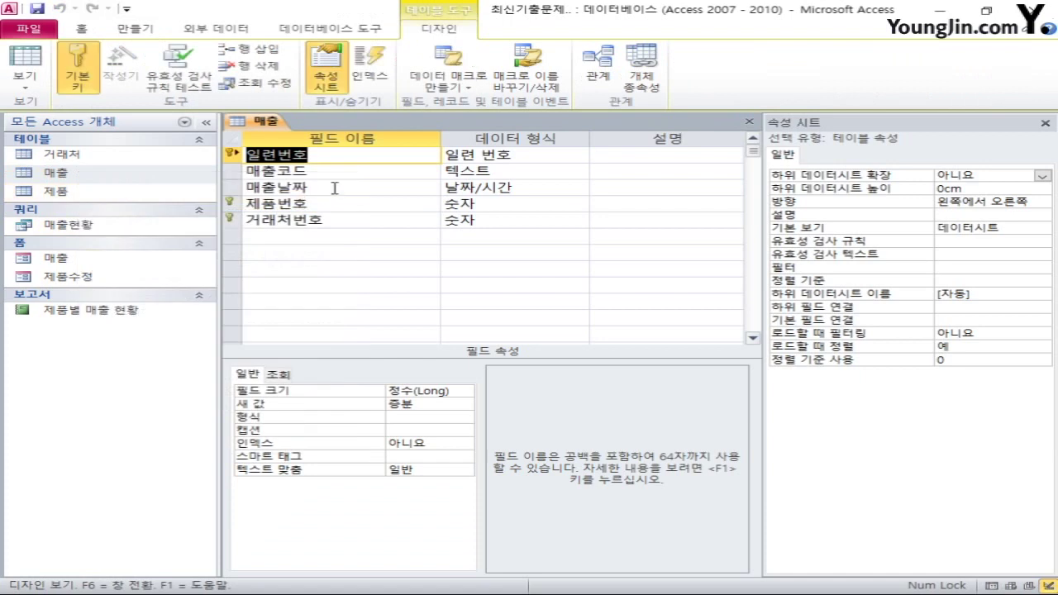
left_click(230, 203)
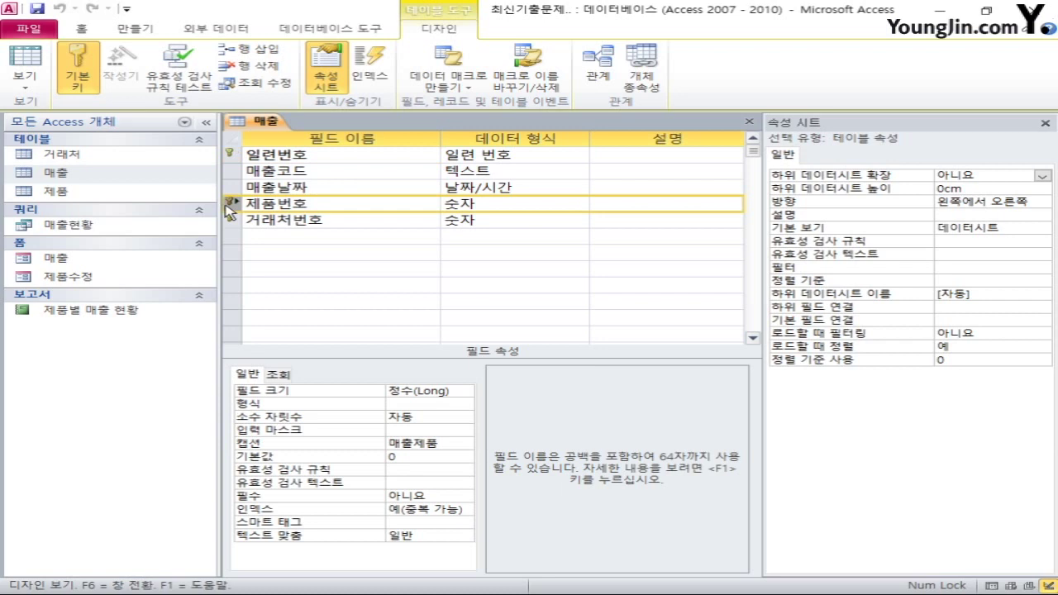
left_click(278, 375)
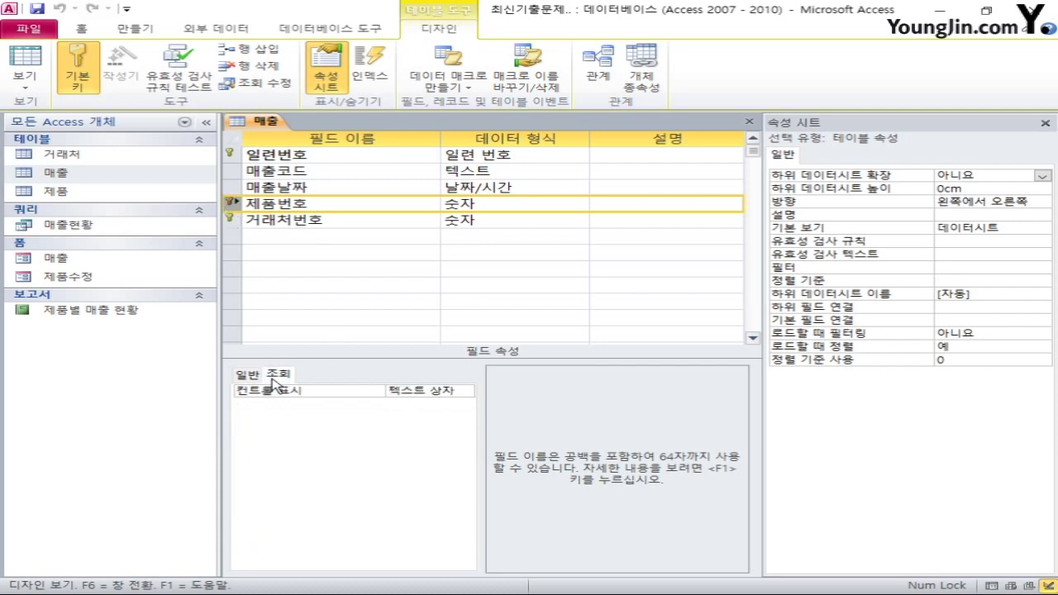
left_click(455, 391)
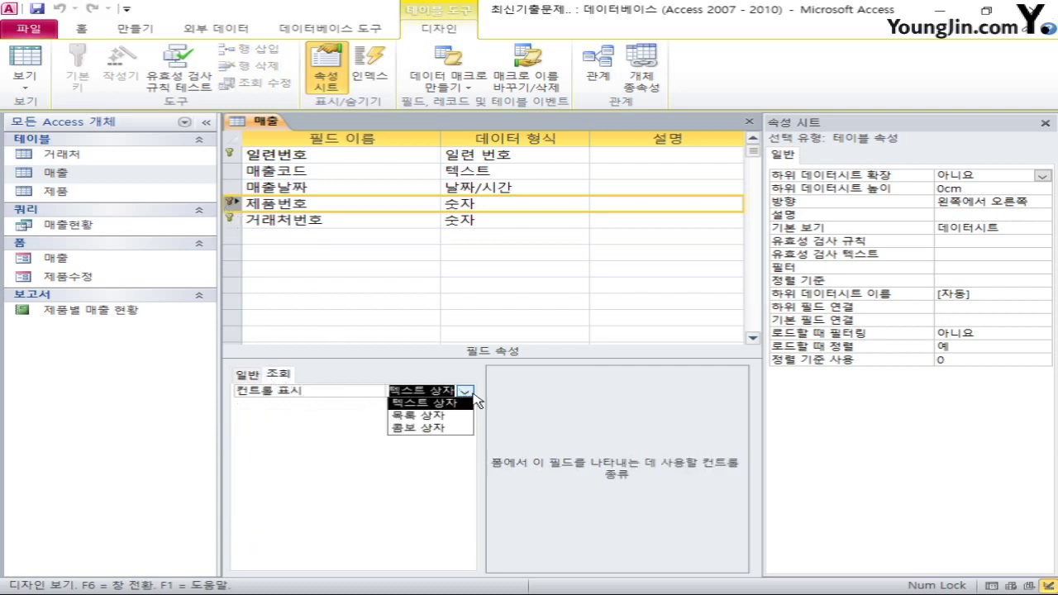
left_click(447, 428)
Step: Build the 제품번호 lookup's row source as a query on the 제품 table with 제품번호 and 제품명, and save it to the property
left_click(411, 417)
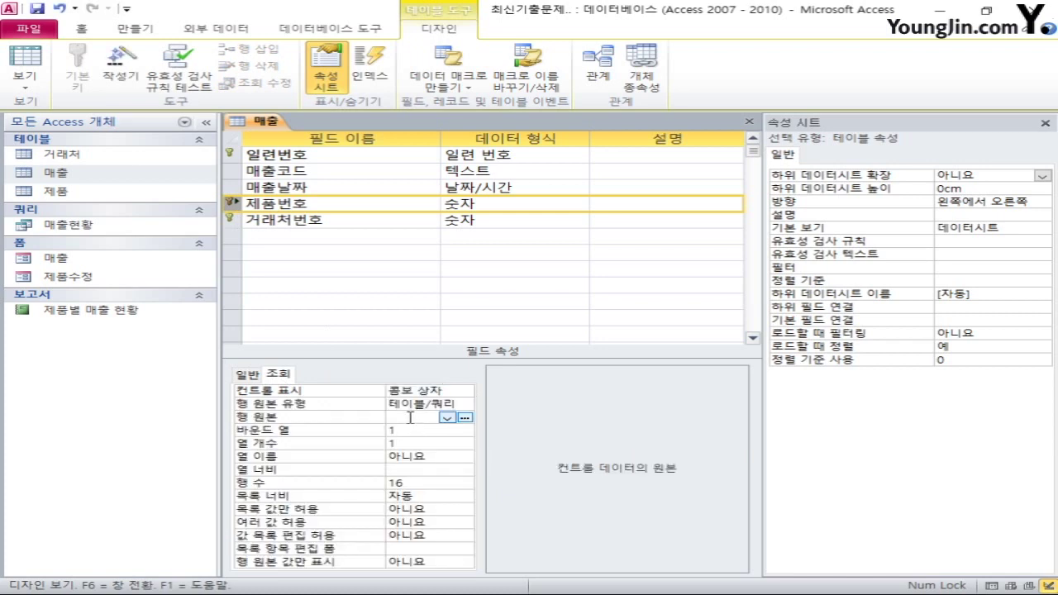
left_click(464, 418)
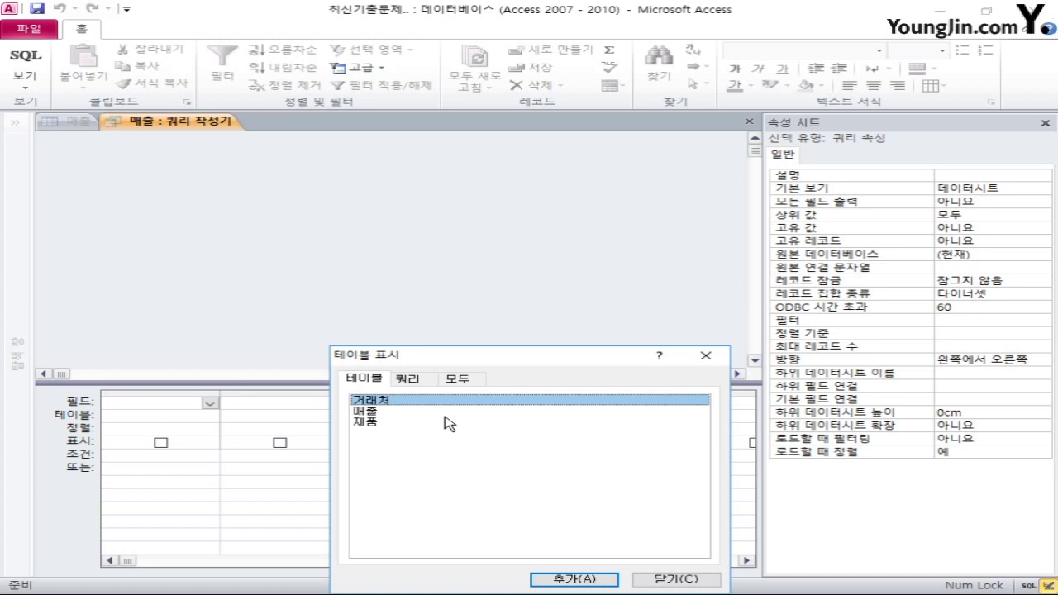
left_click(379, 422)
left_click(574, 578)
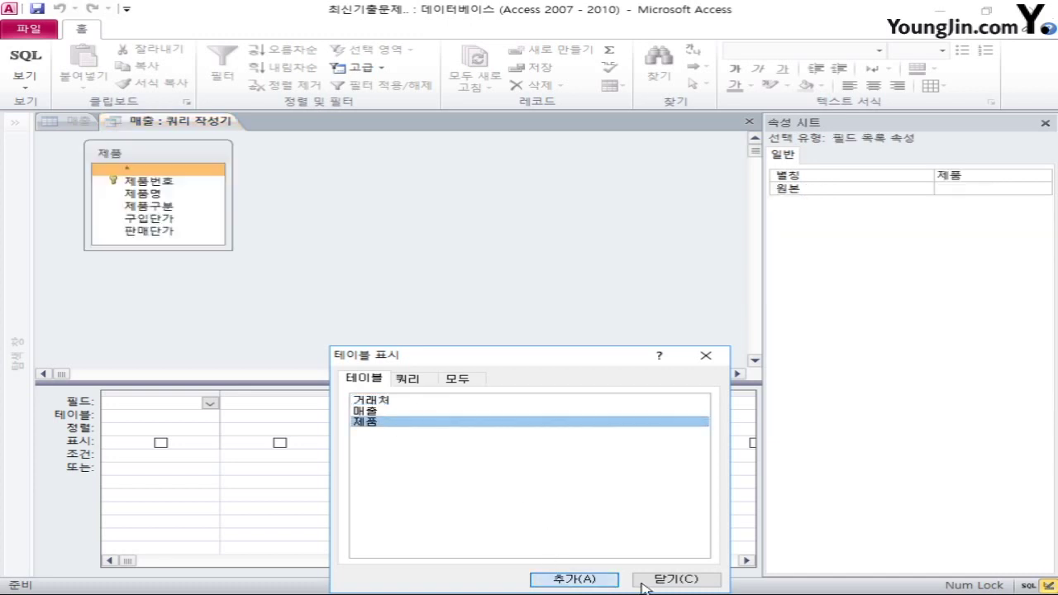
left_click(665, 579)
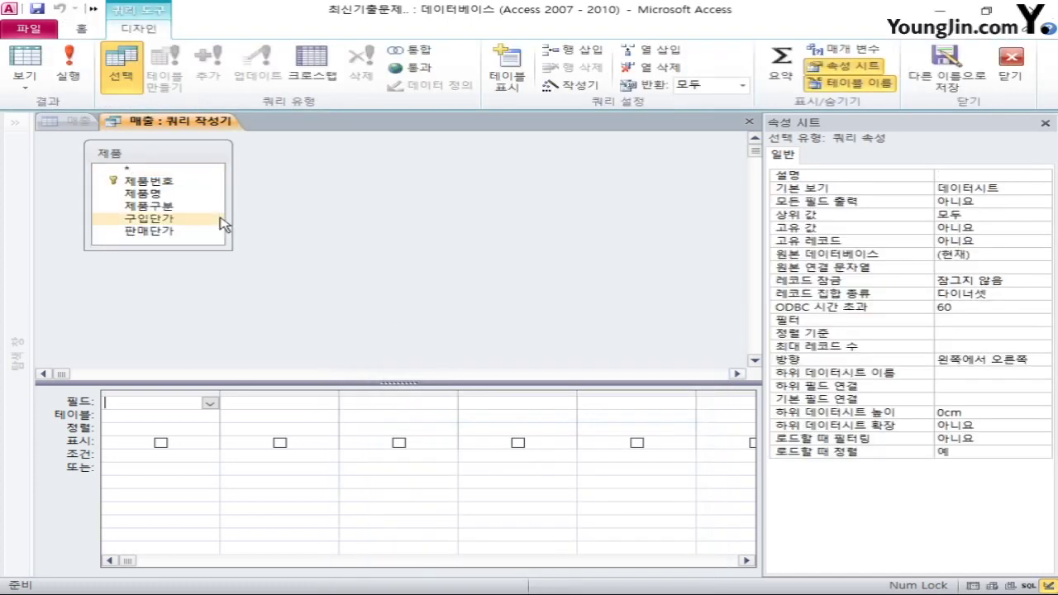
double_click(149, 181)
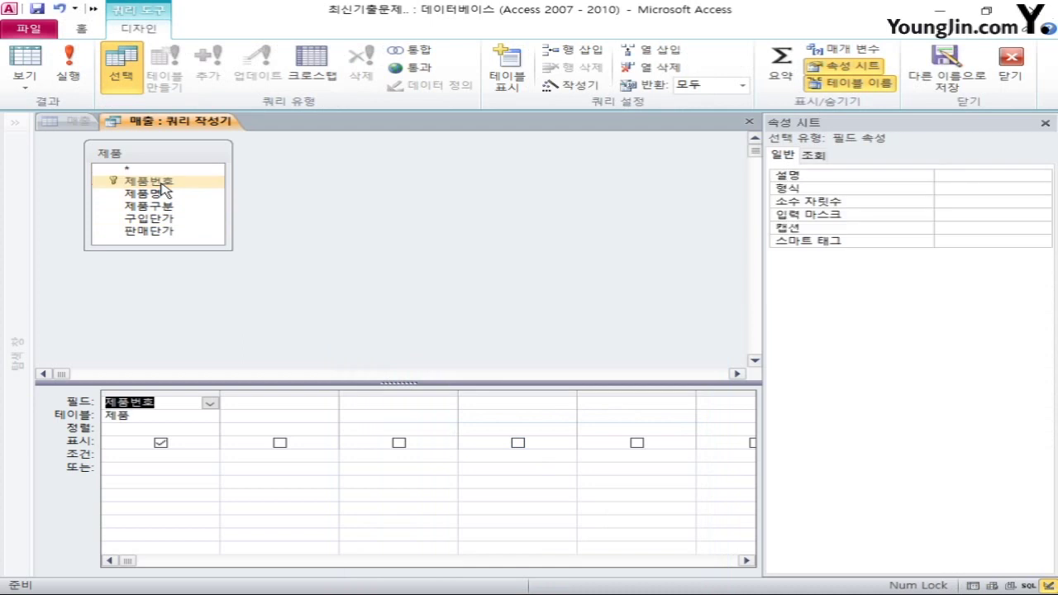
double_click(154, 195)
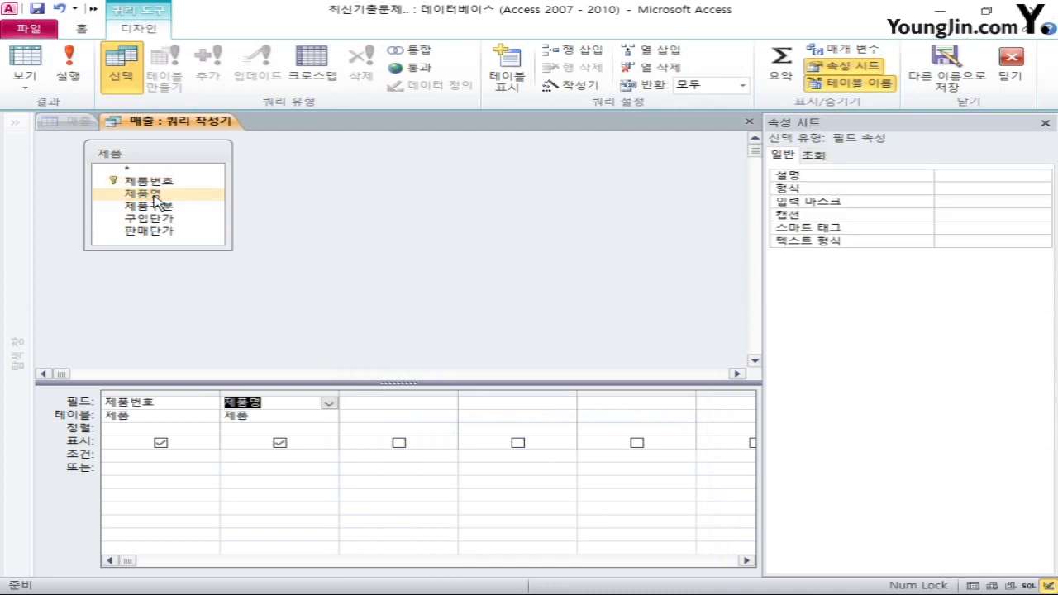
left_click(748, 123)
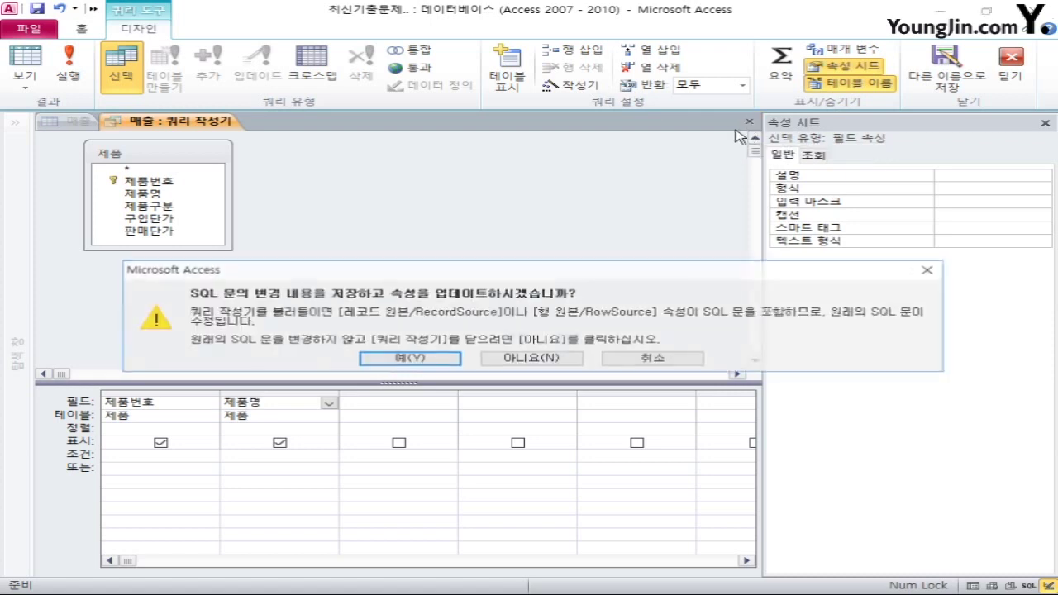
left_click(438, 359)
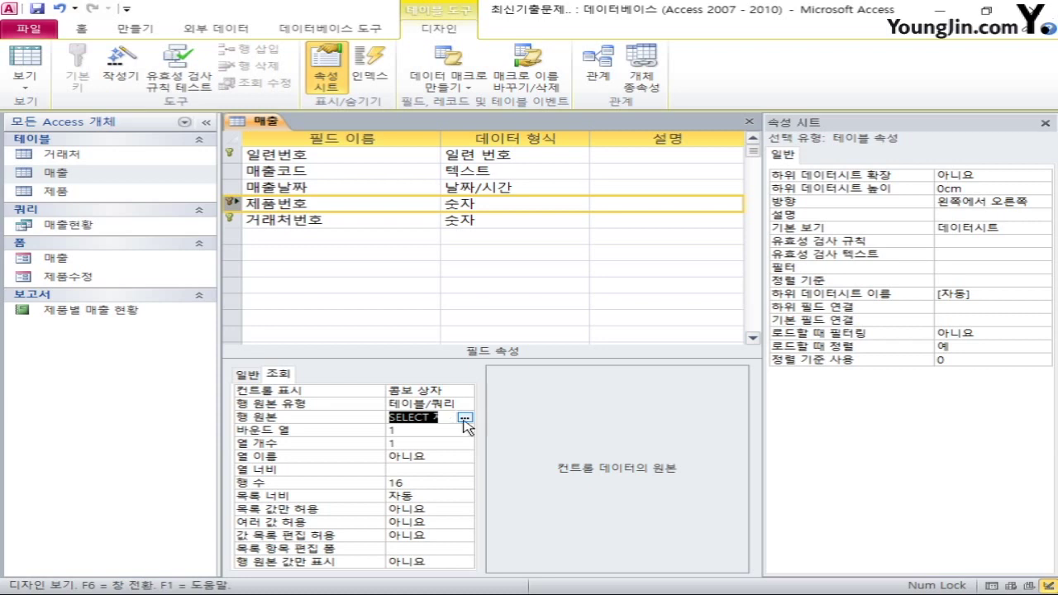
Step: Set the 제품번호 lookup's column count (열 개수) to 2
left_click(406, 443)
left_click(373, 445)
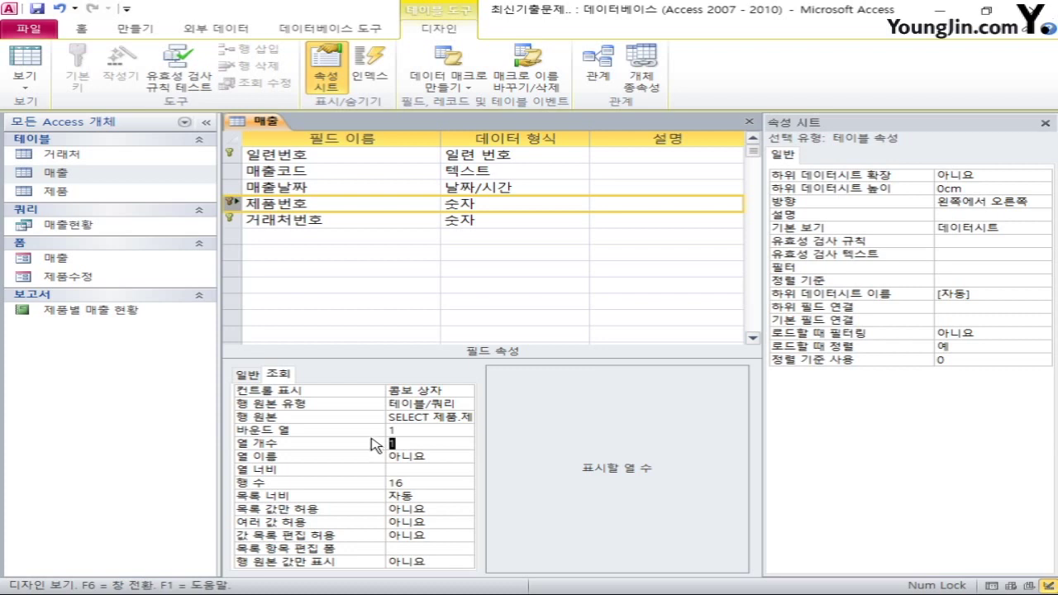
left_click(419, 430)
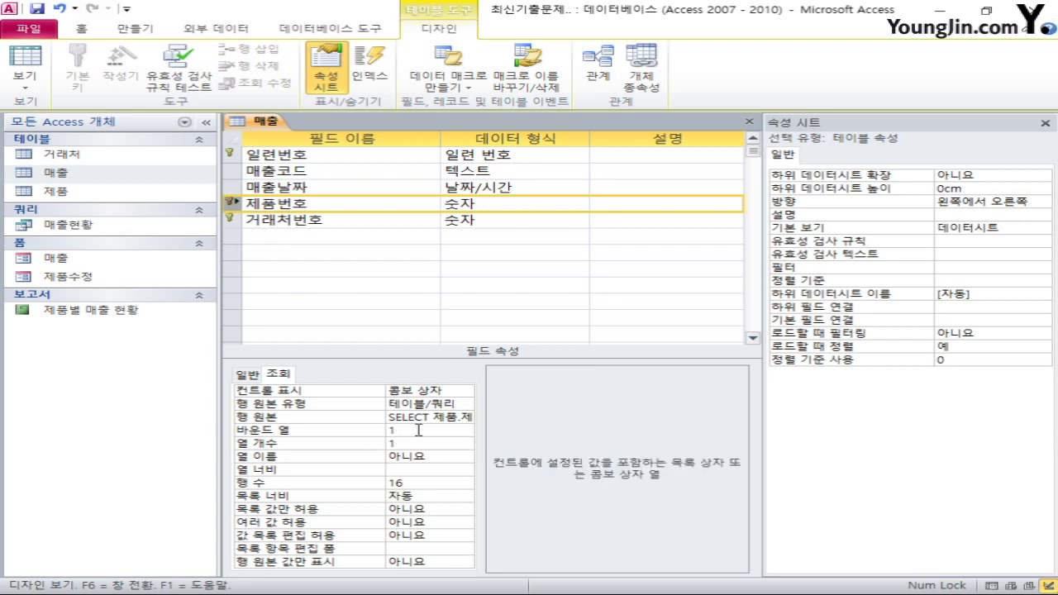
left_click(344, 443)
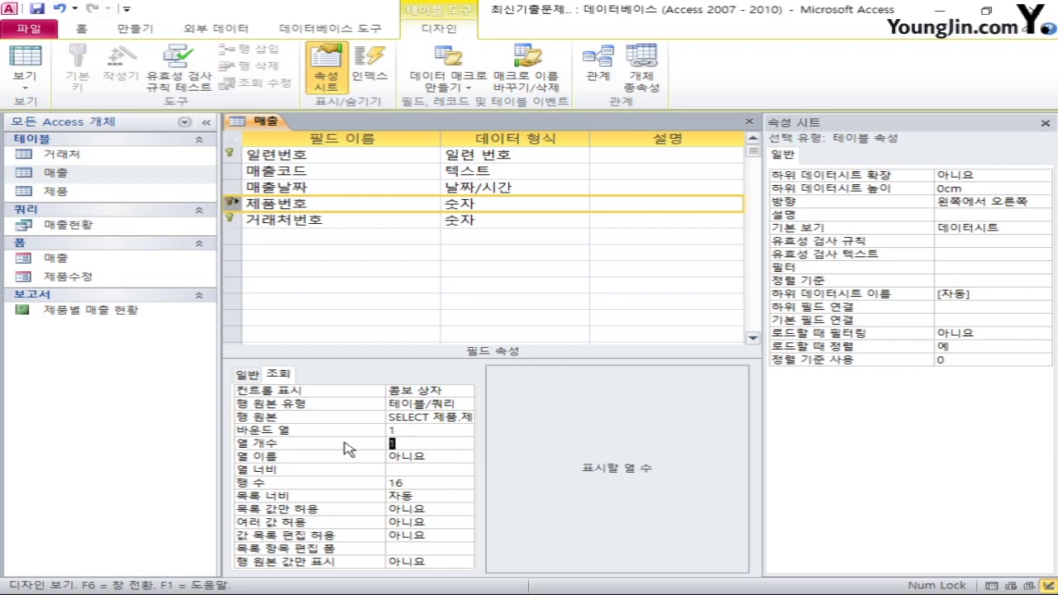
type("2")
Step: Set the 제품번호 lookup's column width (열 너비) to 0 and its number of list rows (행 수) to 5
left_click(410, 469)
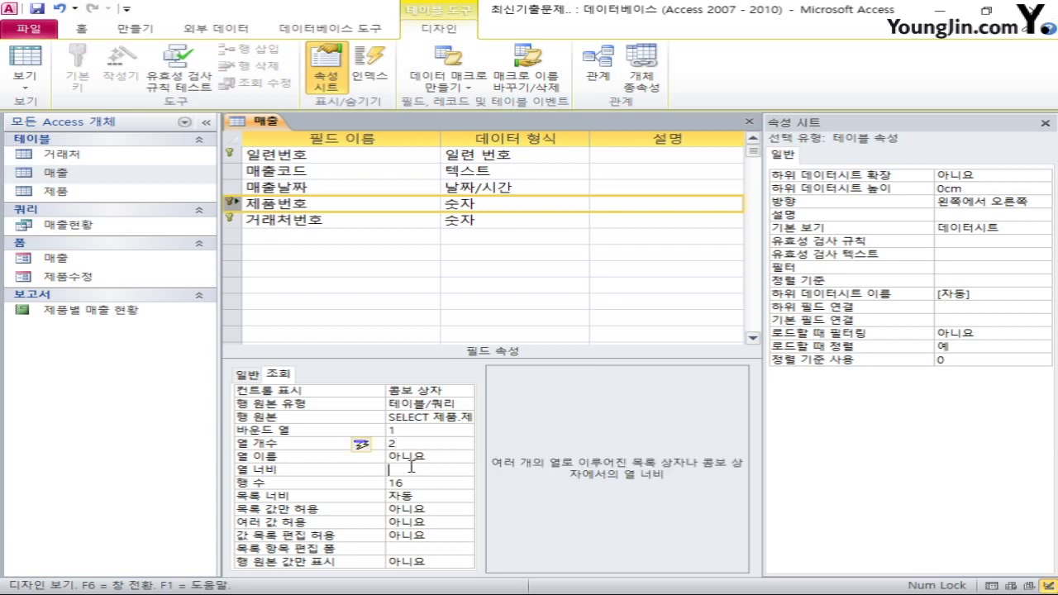
type("0")
key("Return")
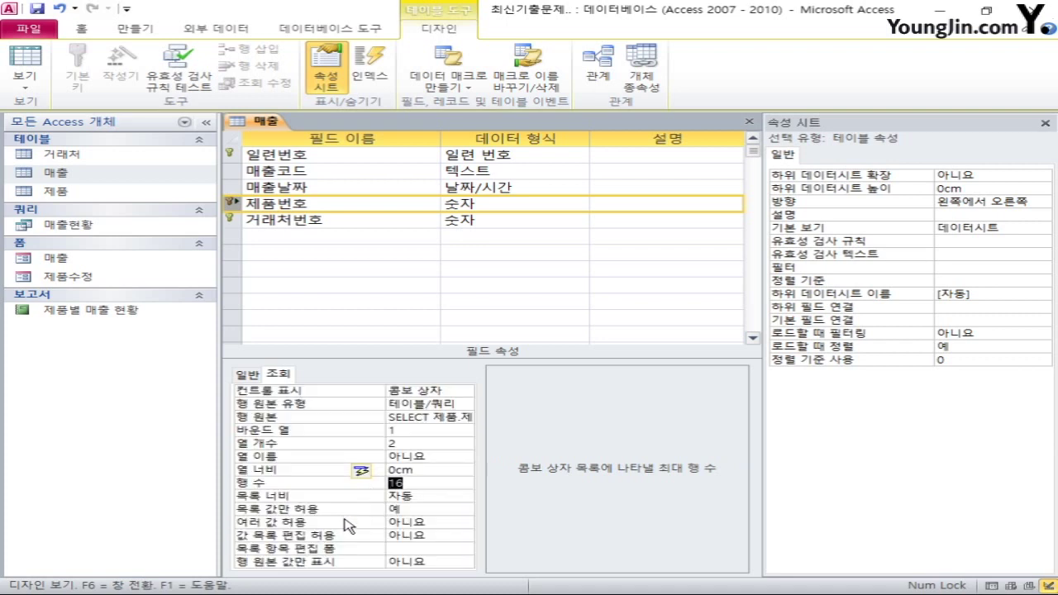
type("5")
left_click(434, 512)
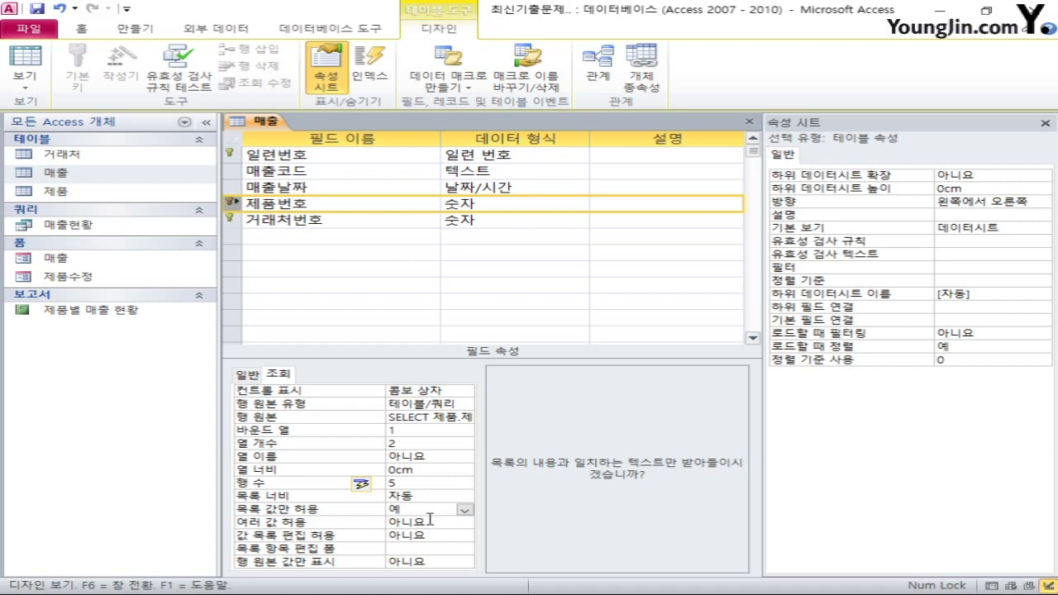
Step: Set the lookup display control of the 거래처번호 field to 콤보 상자
left_click(233, 219)
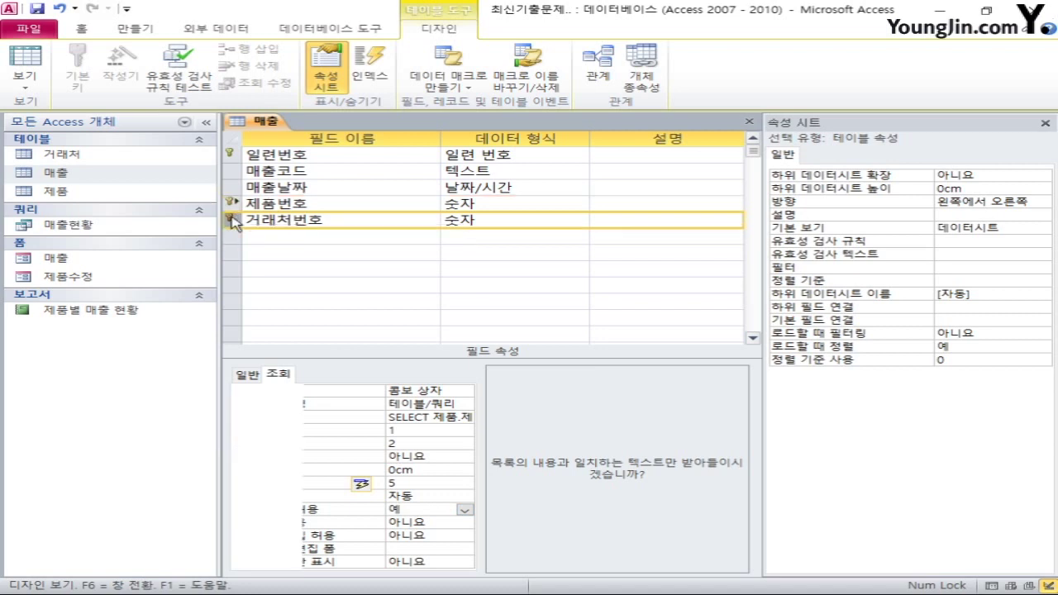
left_click(427, 391)
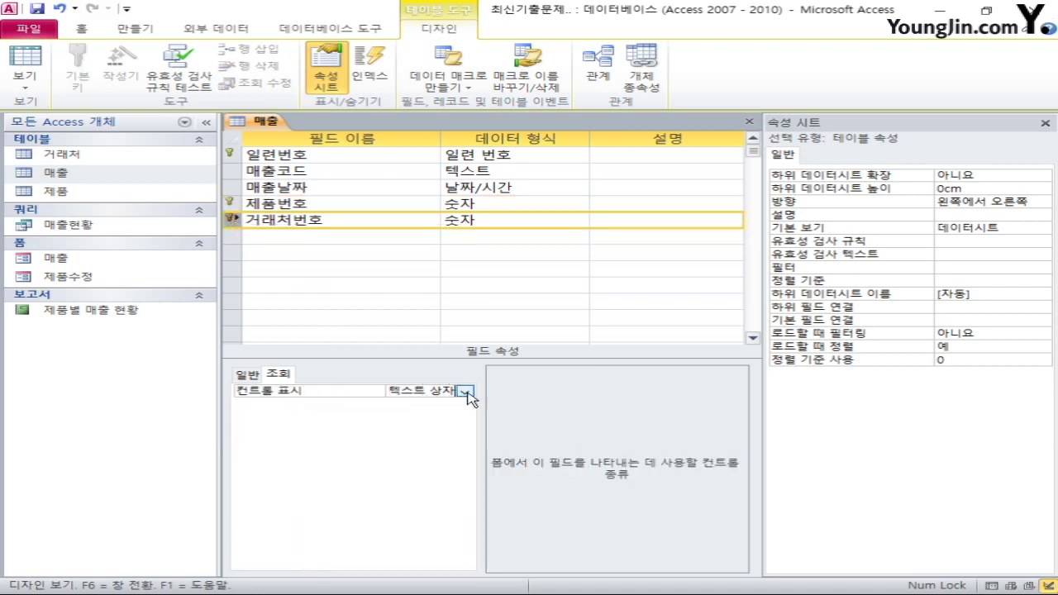
left_click(466, 391)
left_click(446, 427)
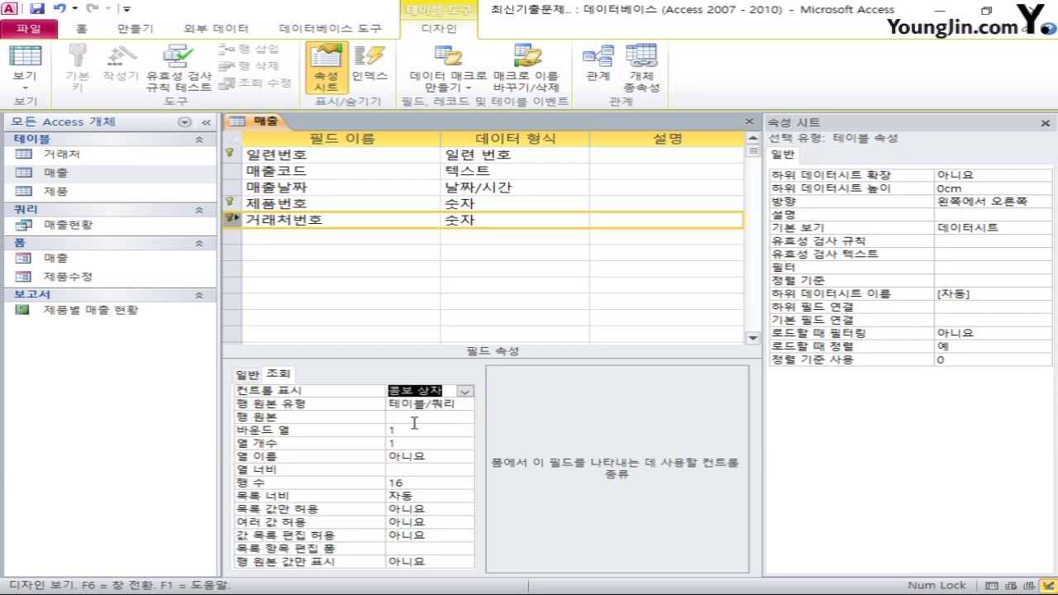
Step: Build the 거래처번호 lookup's row source as a query on the 거래처 table with 거래처번호 and 거래처명, and save it to the property
left_click(415, 419)
left_click(463, 417)
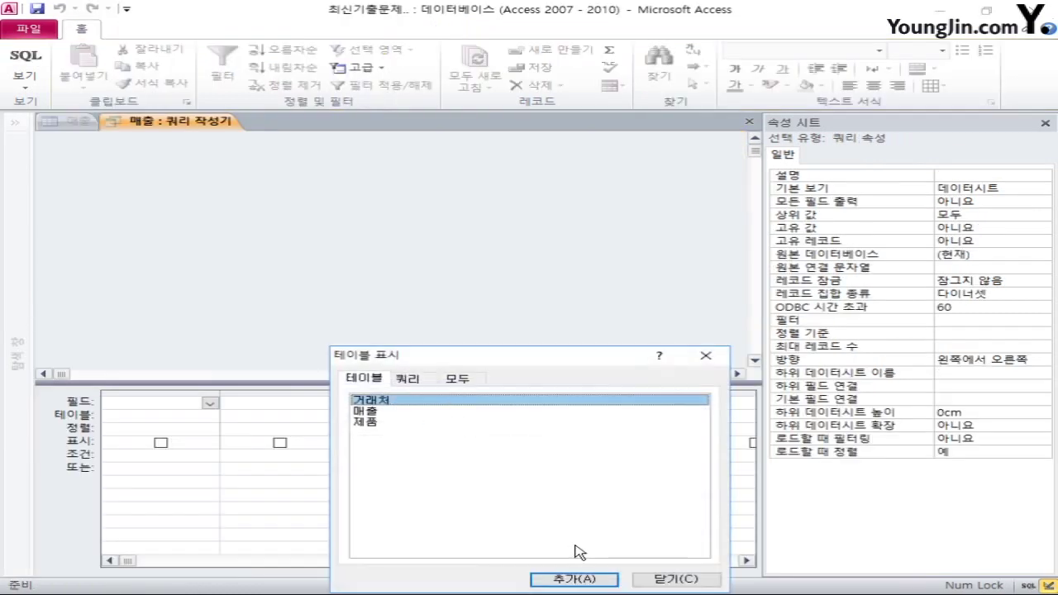
left_click(575, 579)
left_click(661, 578)
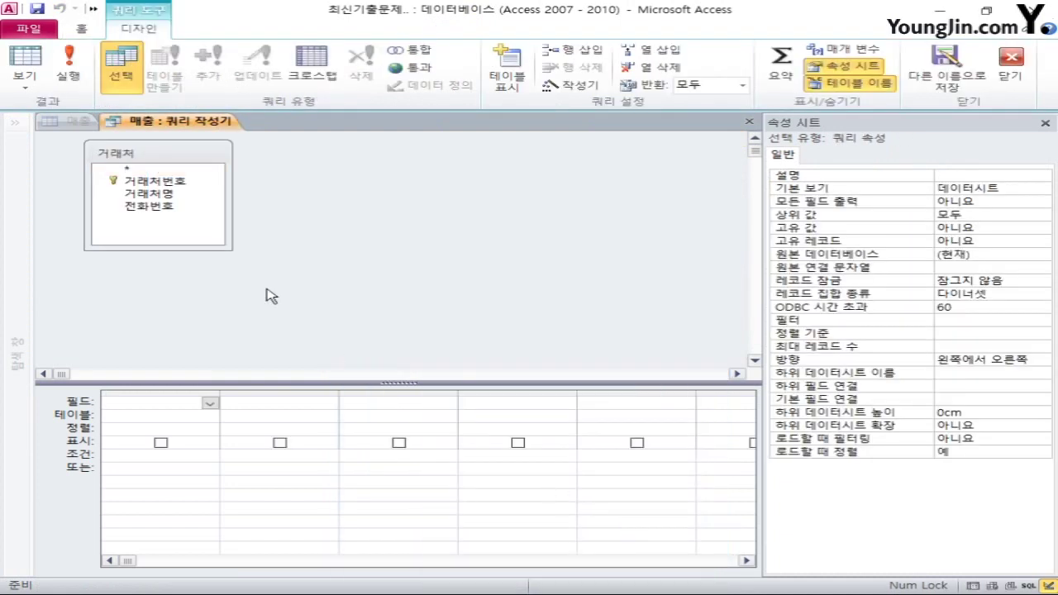
double_click(161, 182)
double_click(163, 197)
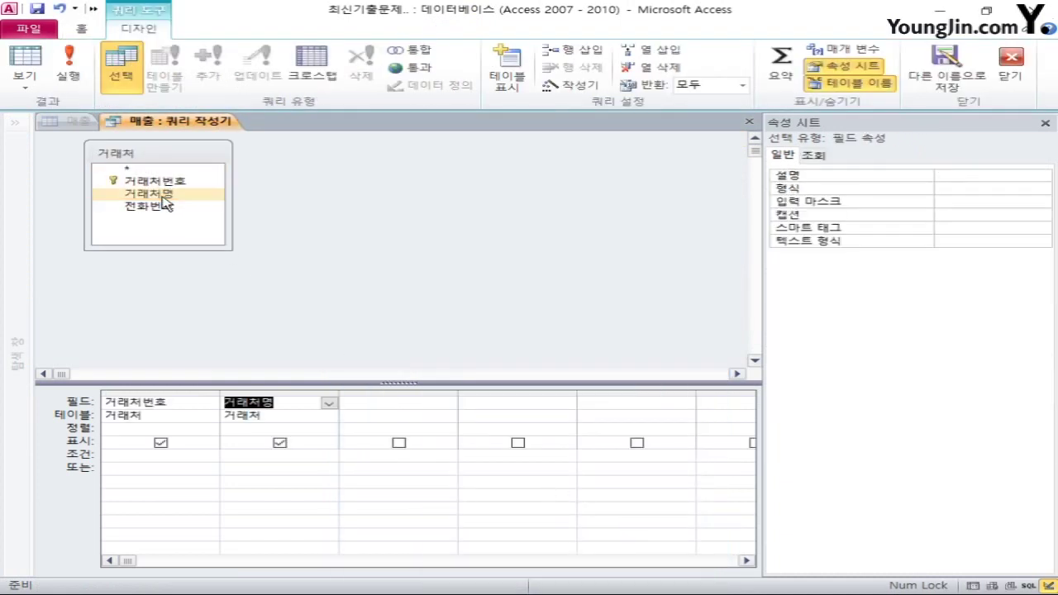
left_click(749, 122)
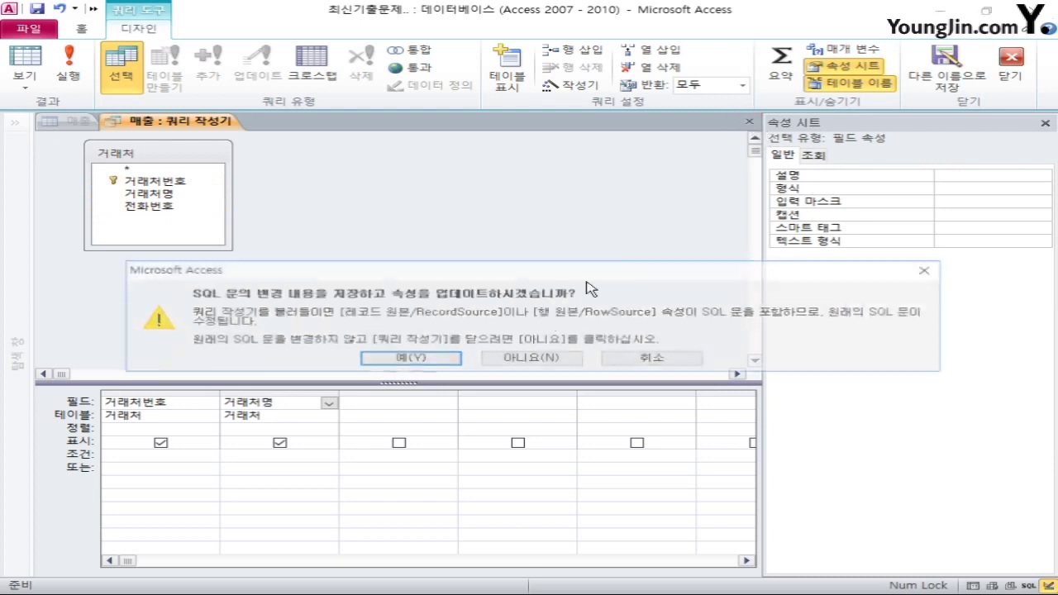
left_click(412, 362)
Step: Set the 거래처번호 lookup's column count (열 개수) to 2
left_click(410, 434)
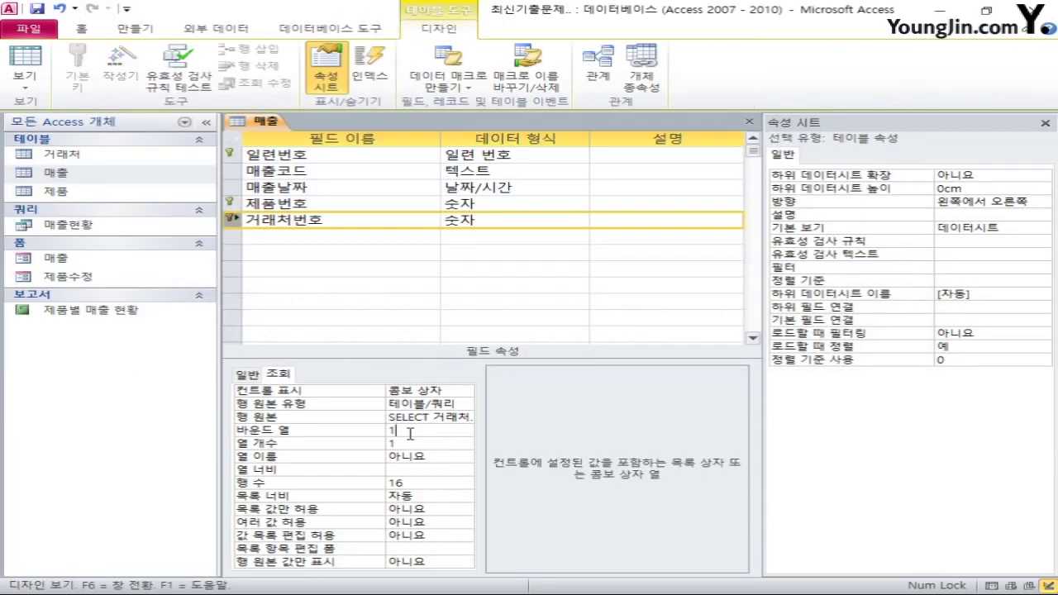
left_click(397, 444)
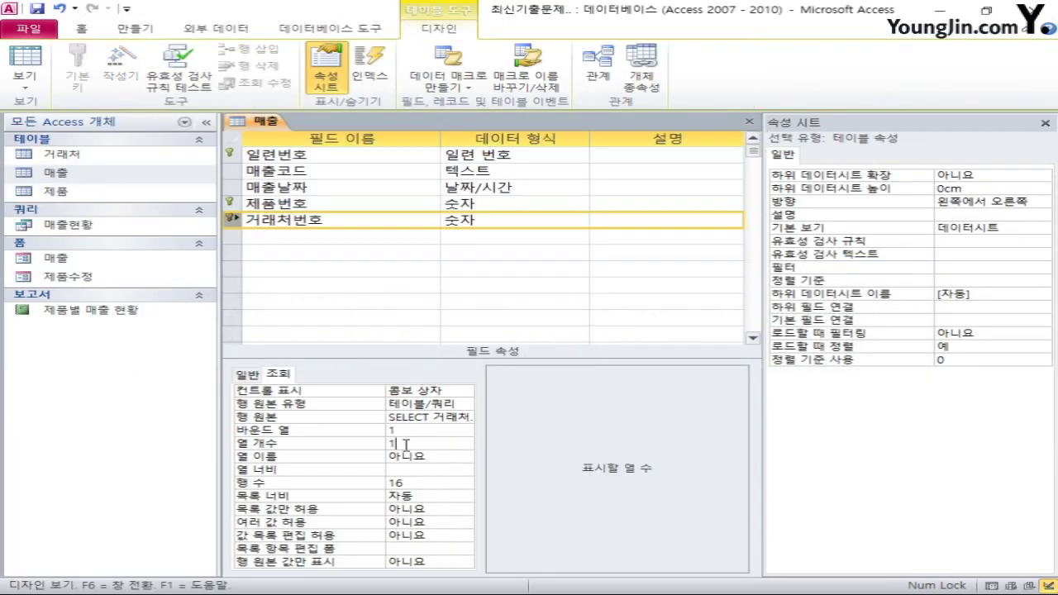
type("2")
left_click(351, 444)
type("2")
Step: Set the 거래처번호 lookup's column width (열 너비) to 0 and its number of list rows (행 수) to 5
double_click(406, 479)
left_click(407, 468)
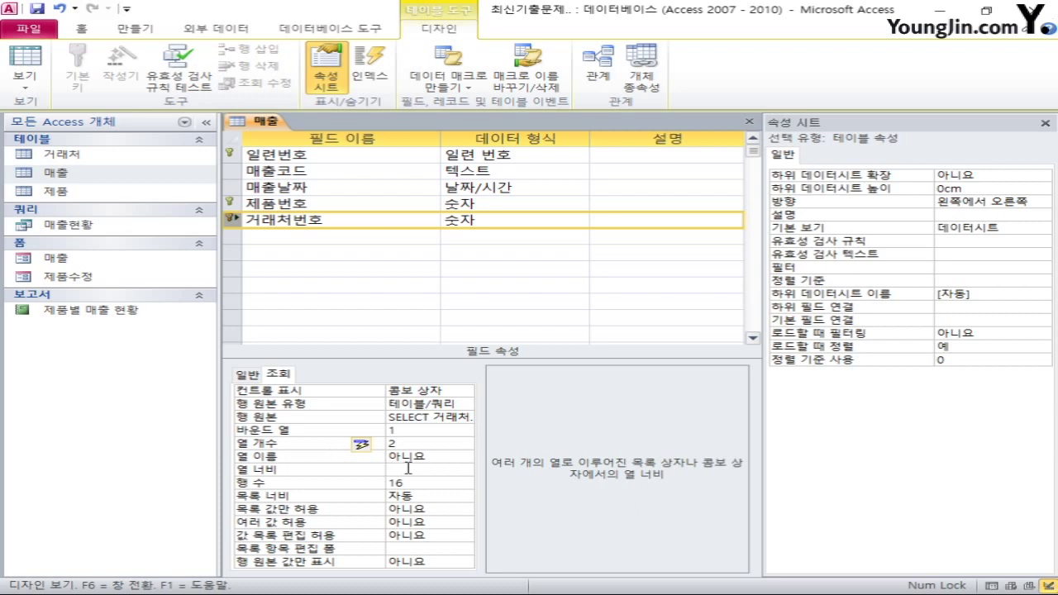
type("0")
key("Return")
type("5")
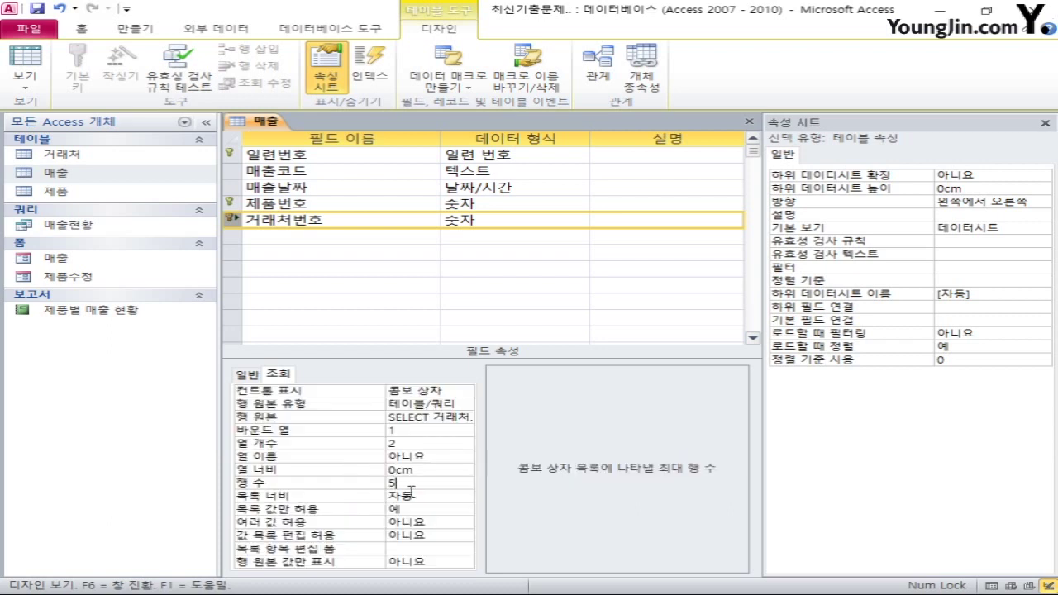
left_click(419, 512)
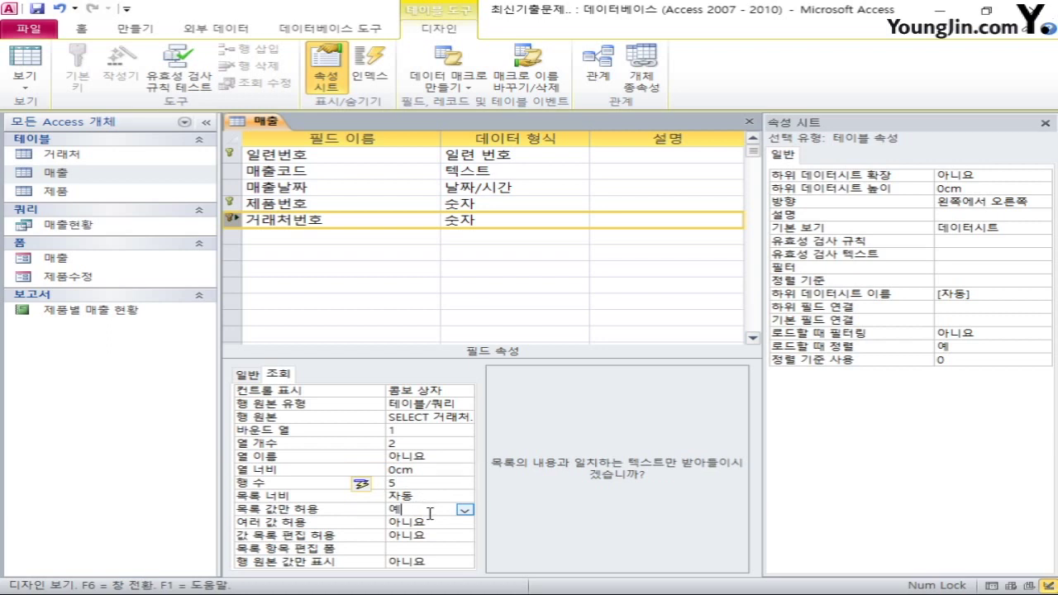
Step: Close the 매출 table and save its lookup changes
left_click(750, 121)
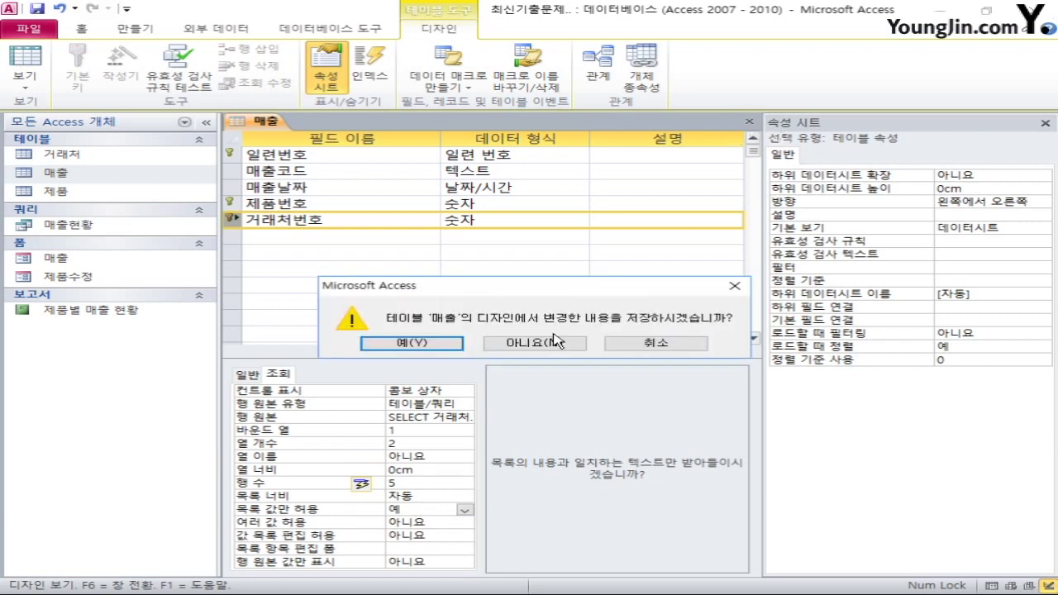
left_click(402, 340)
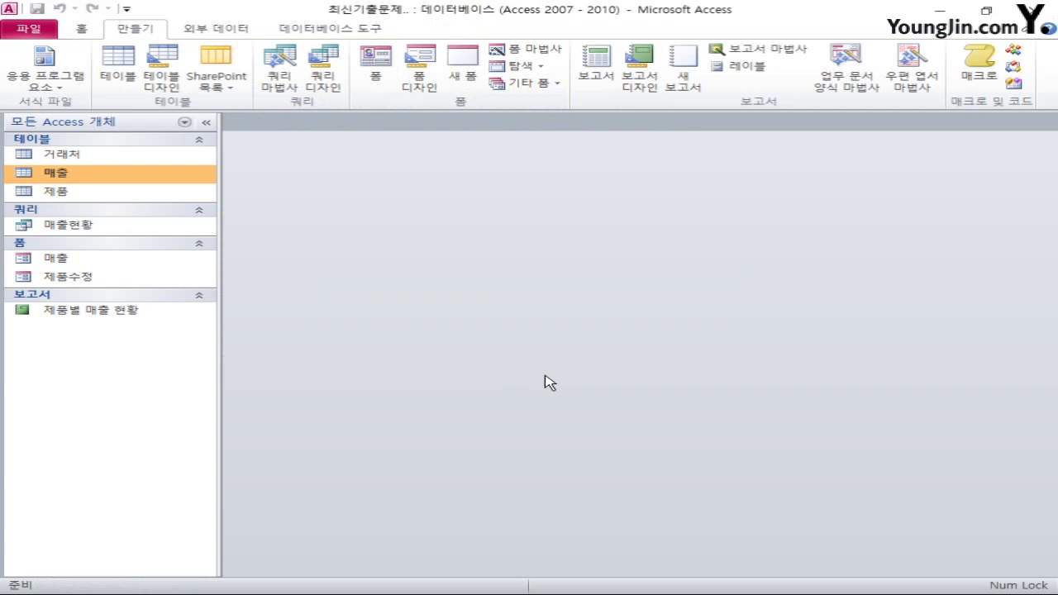
Step: Reopen the 매출 table in Design View, check the 제품번호 field's general properties, and close the table
right_click(67, 262)
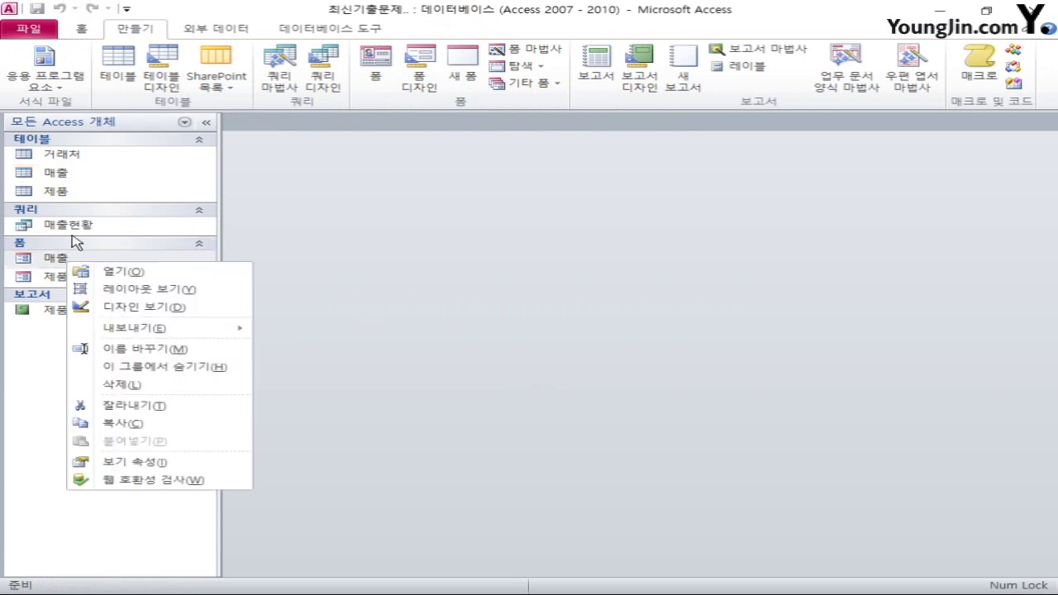
right_click(74, 175)
left_click(124, 204)
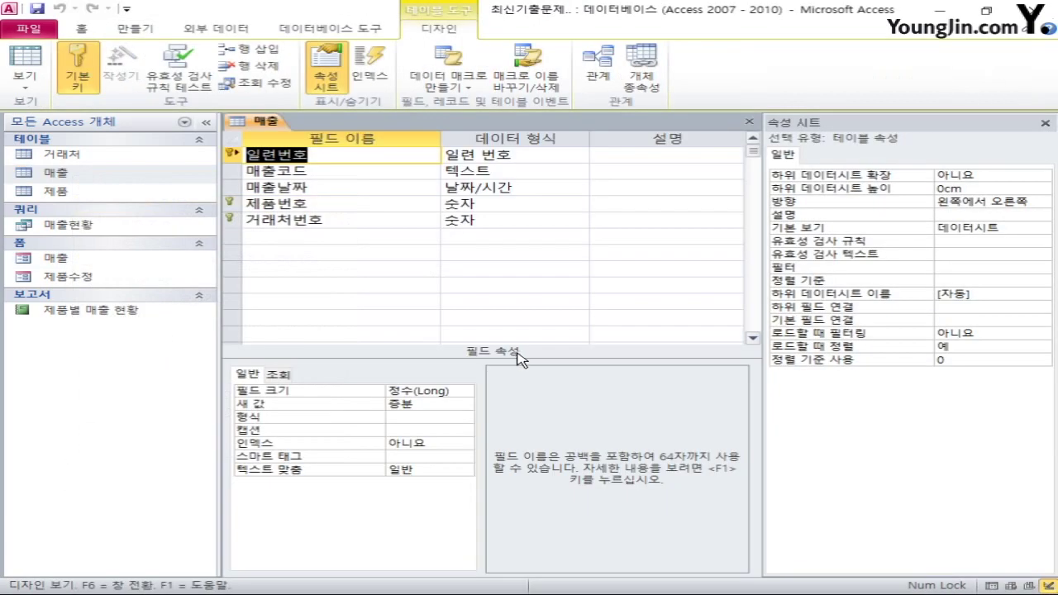
left_click(234, 204)
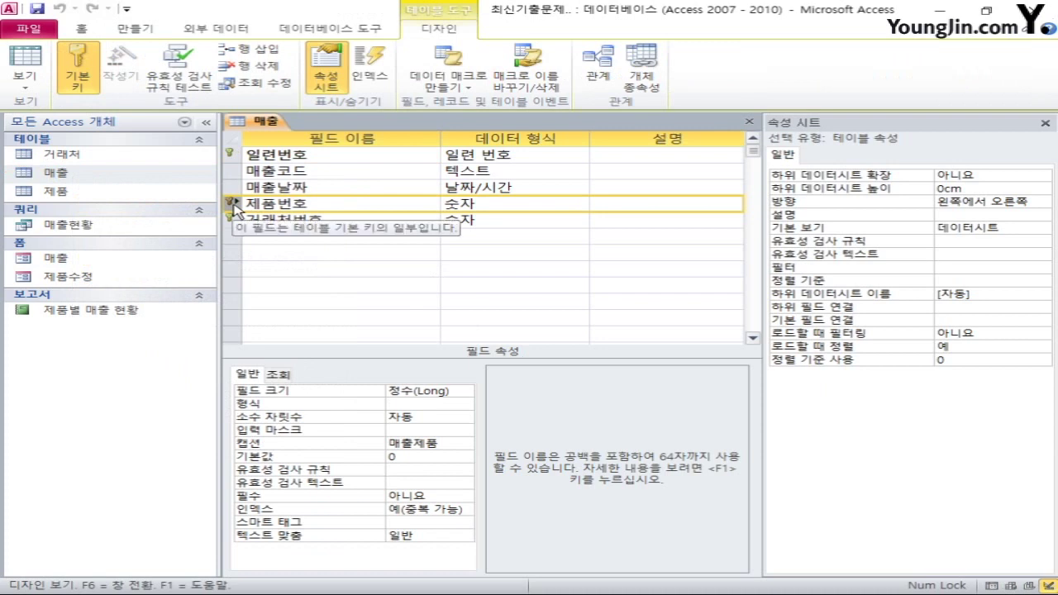
left_click(749, 120)
Step: Open the database's relationships window and add the 매출, 제품 and 거래처 tables to it
left_click(299, 31)
left_click(210, 76)
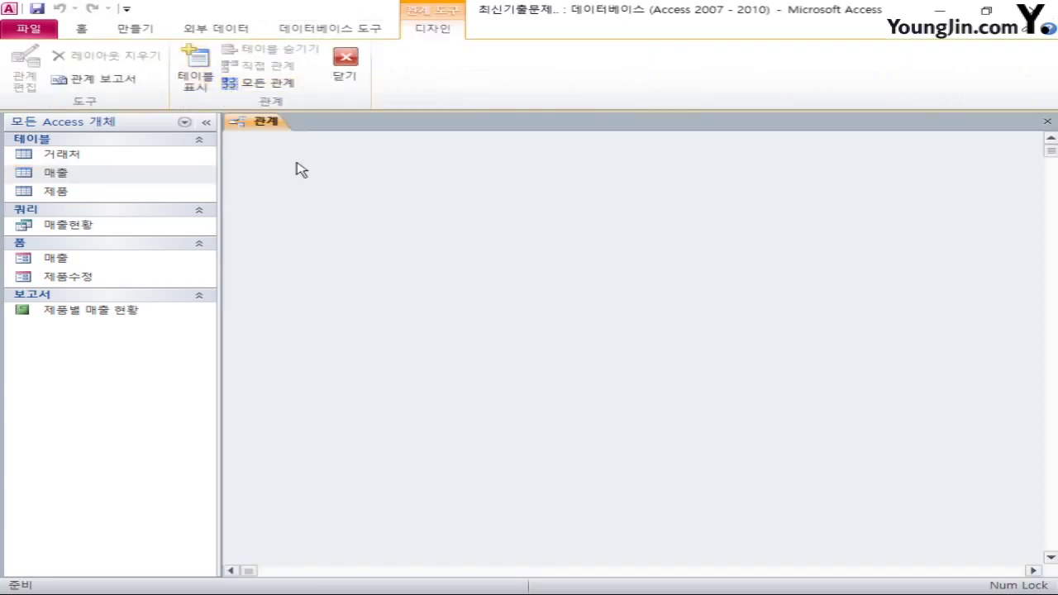
left_click(204, 86)
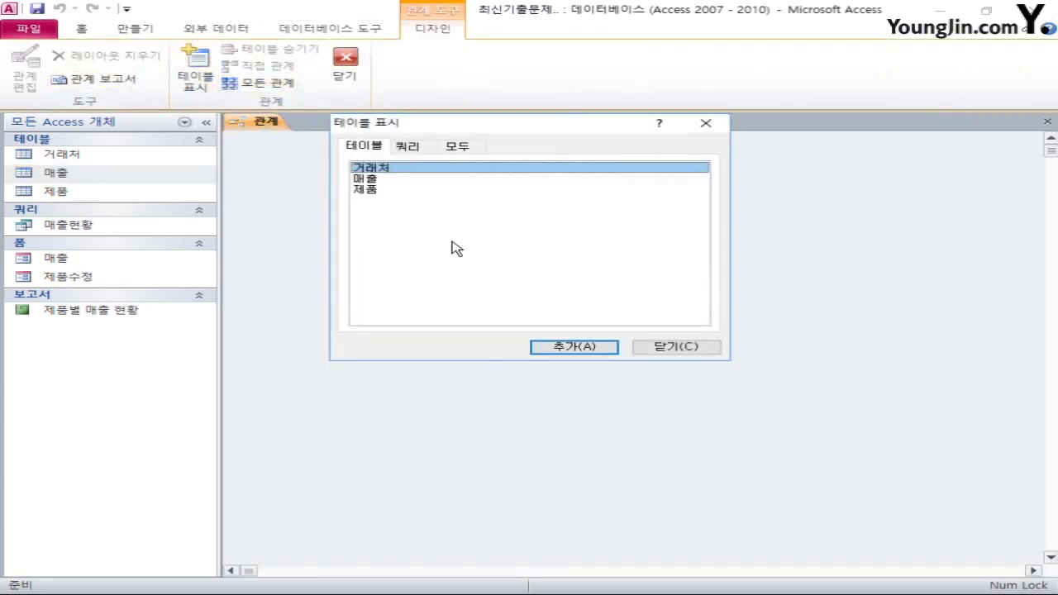
double_click(372, 179)
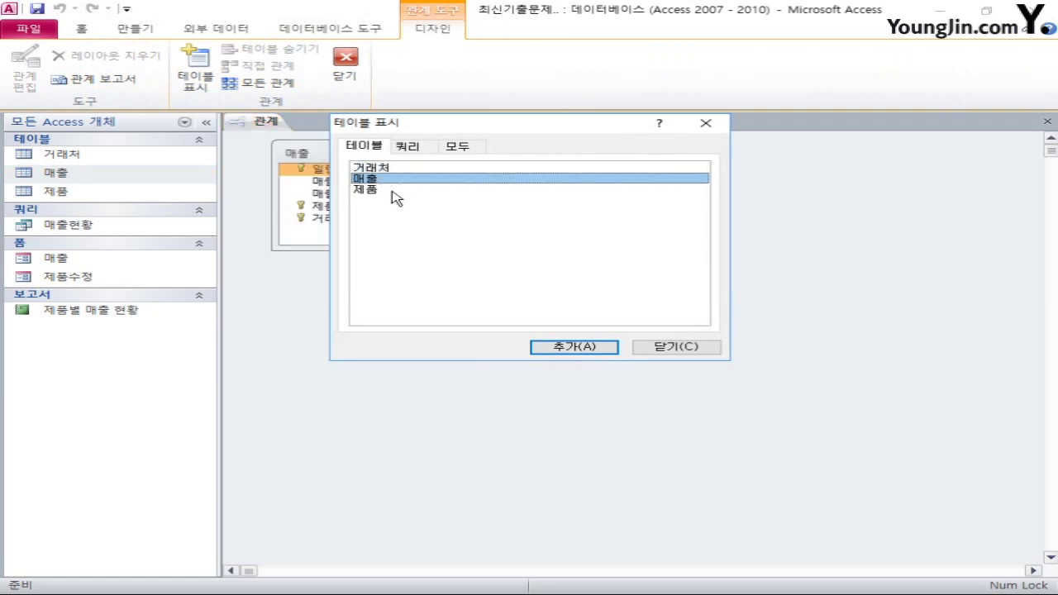
double_click(384, 190)
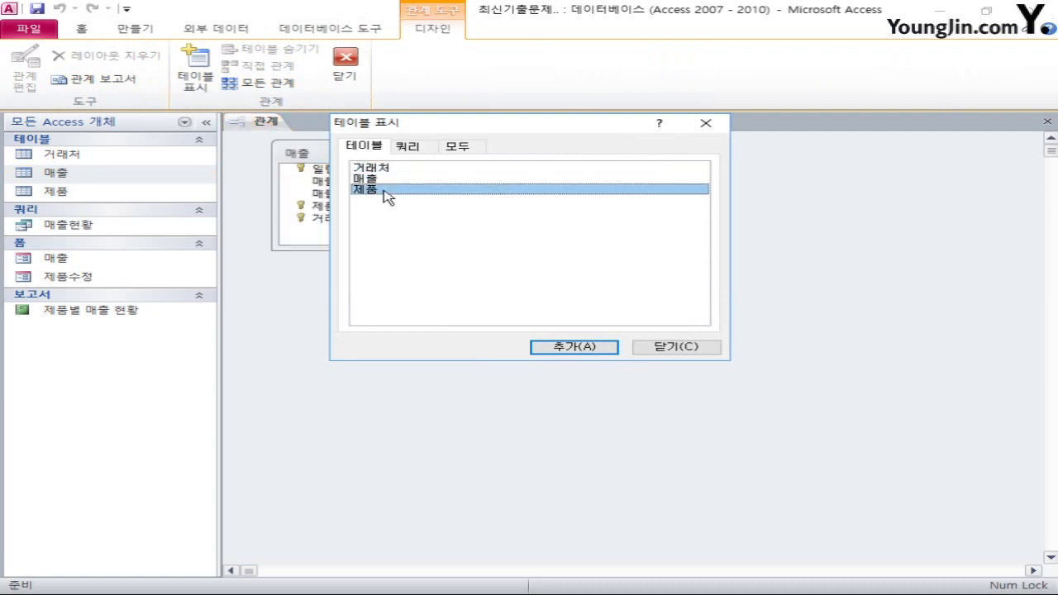
double_click(377, 169)
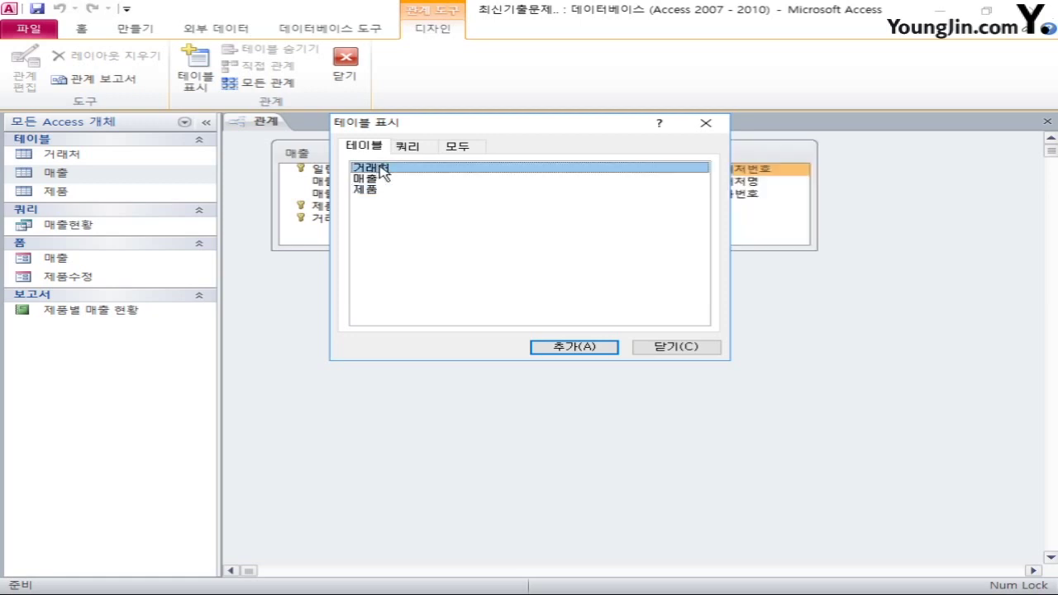
left_click(682, 353)
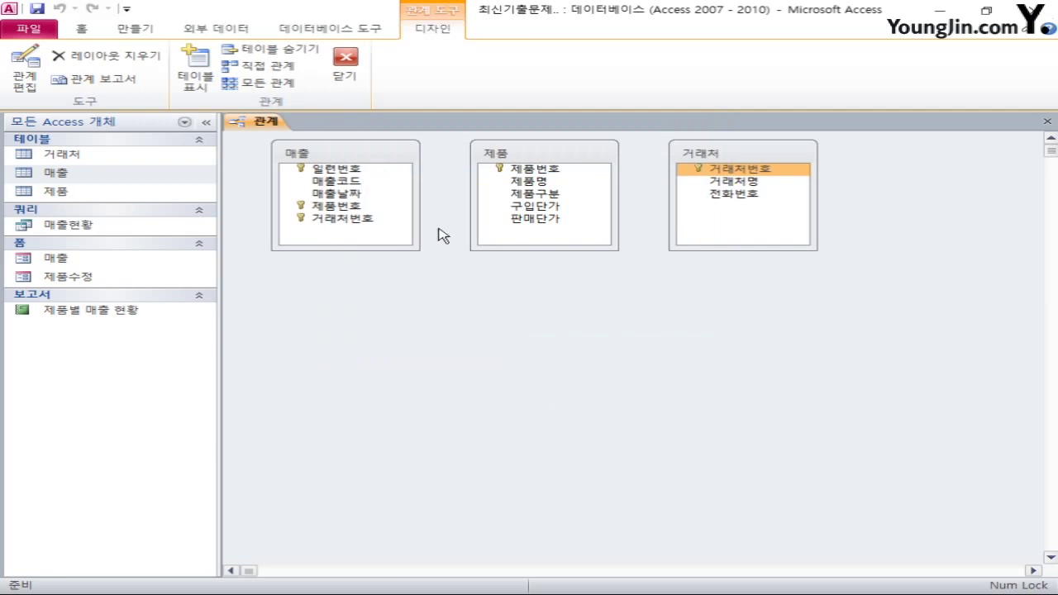
Step: Create a relationship between 제품 and 매출 on 제품번호, enforcing referential integrity and cascading updates to related fields
left_click(352, 207)
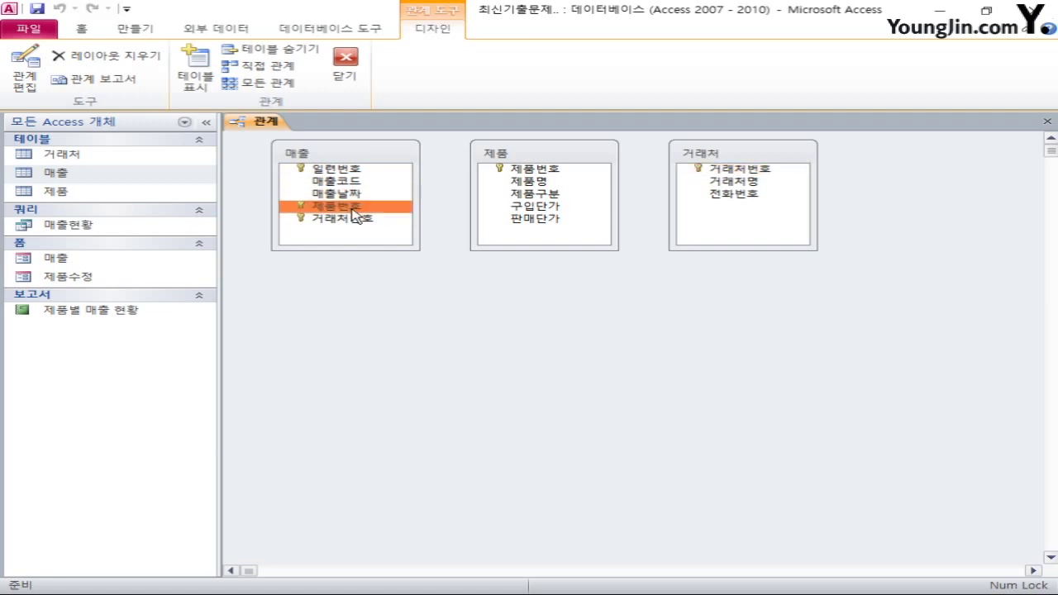
mouse_move(354, 215)
left_mouse_down()
mouse_move(459, 197)
mouse_move(528, 216)
mouse_move(536, 172)
mouse_move(468, 176)
mouse_move(364, 217)
mouse_move(360, 208)
left_mouse_up()
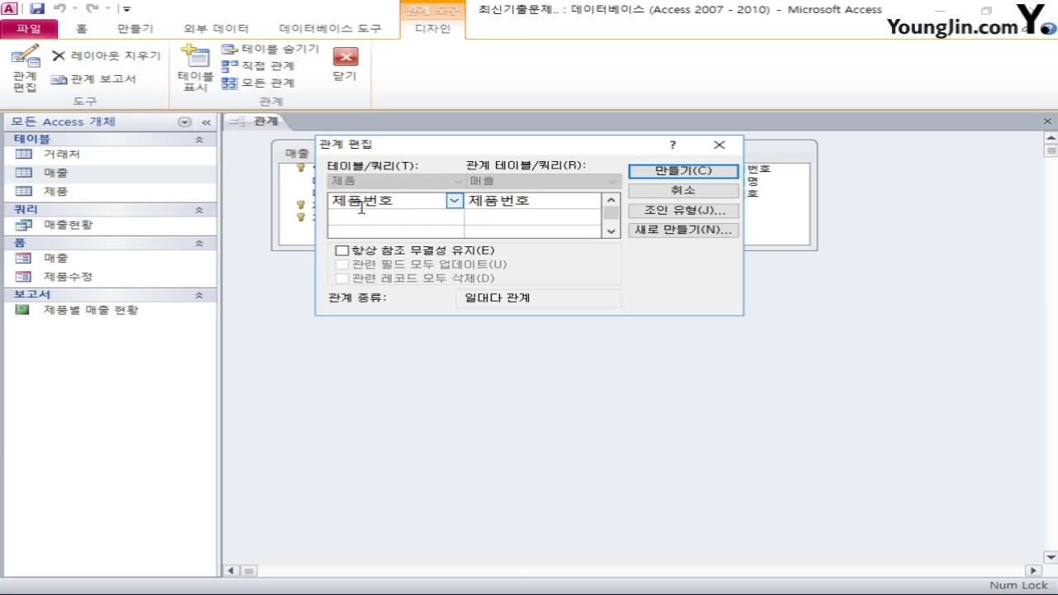
left_click(342, 251)
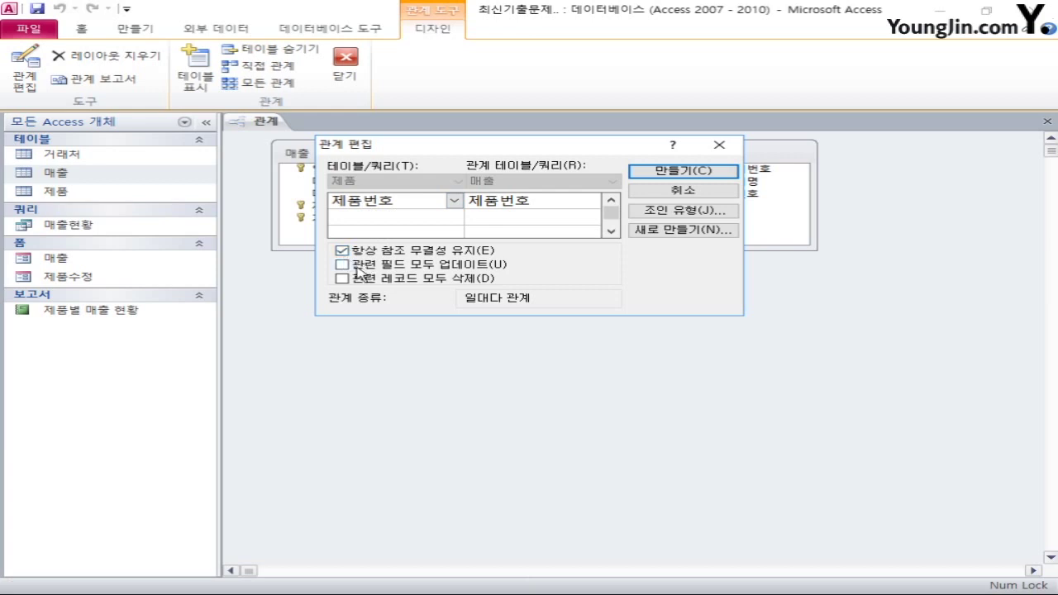
left_click(341, 264)
left_click(685, 172)
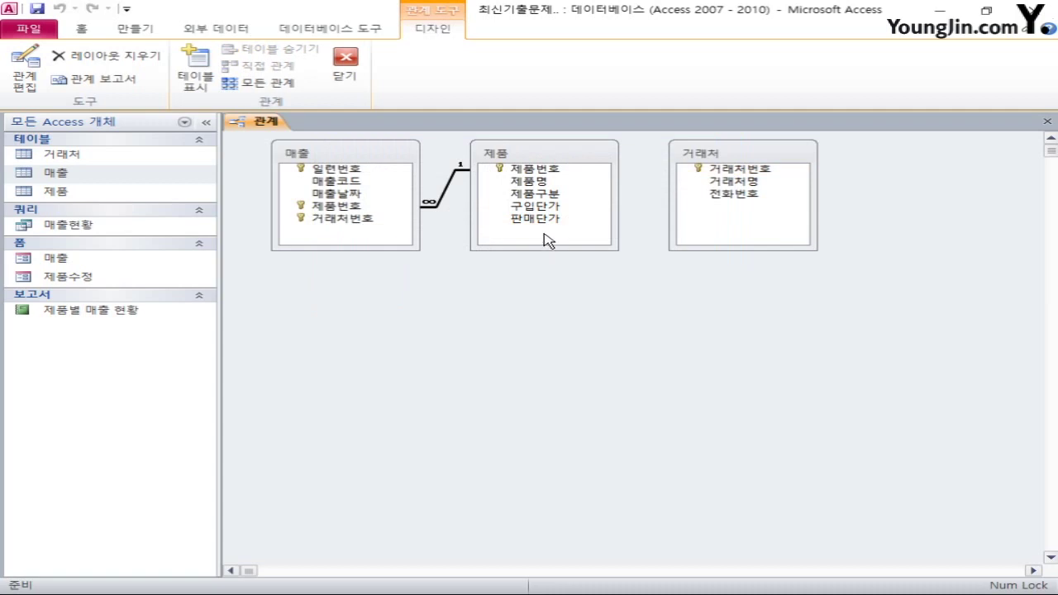
Step: Create a relationship between 거래처 and 매출 on 거래처번호, enforcing referential integrity and cascading updates to related fields
left_click_drag(356, 198, 345, 222)
left_click(345, 219)
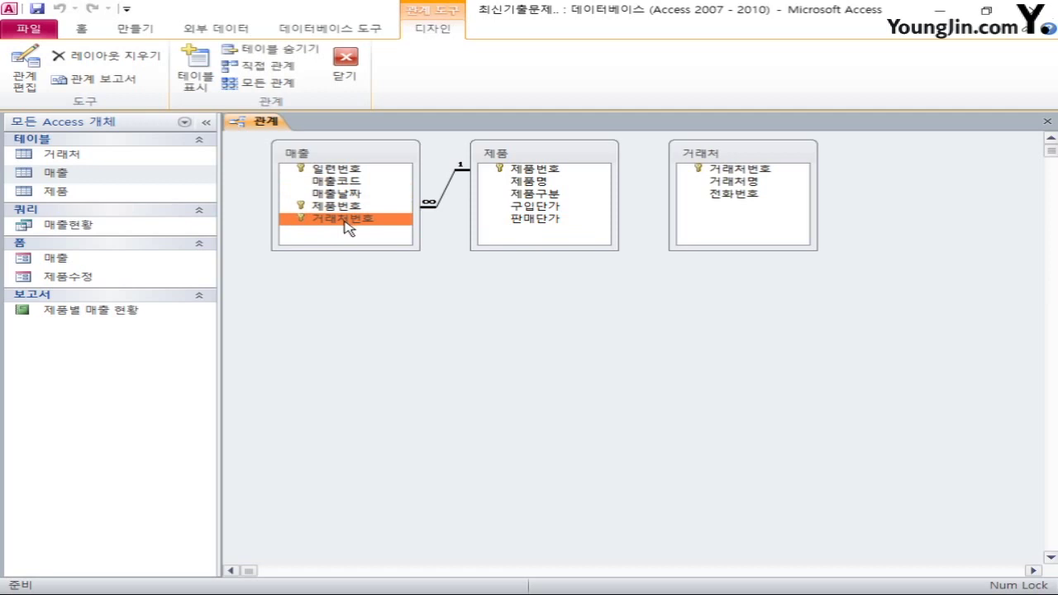
left_click_drag(691, 169, 356, 222)
left_click(341, 250)
left_click(341, 264)
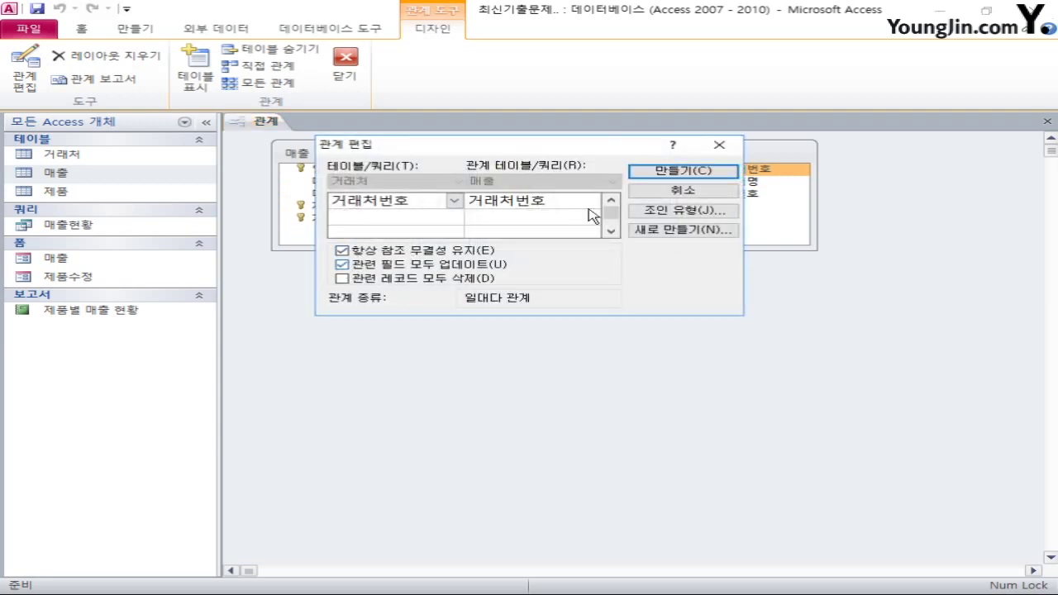
left_click(703, 172)
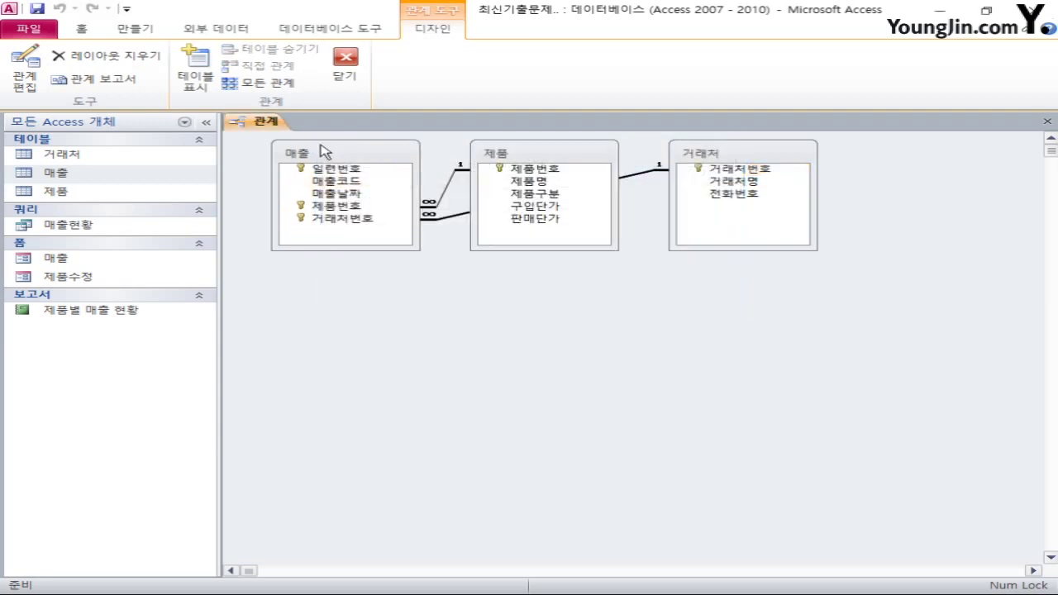
Step: Rearrange the relationship diagram with 매출 below and between 제품 and 거래처, and close it with the layout saved
left_click_drag(323, 151, 524, 260)
left_click_drag(538, 154, 324, 154)
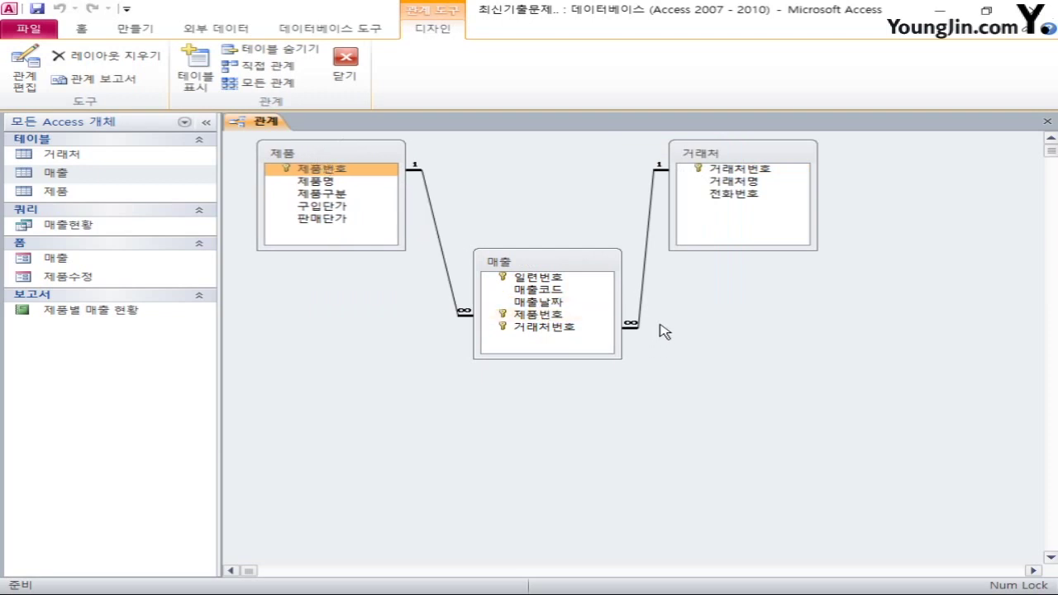
left_click(1047, 120)
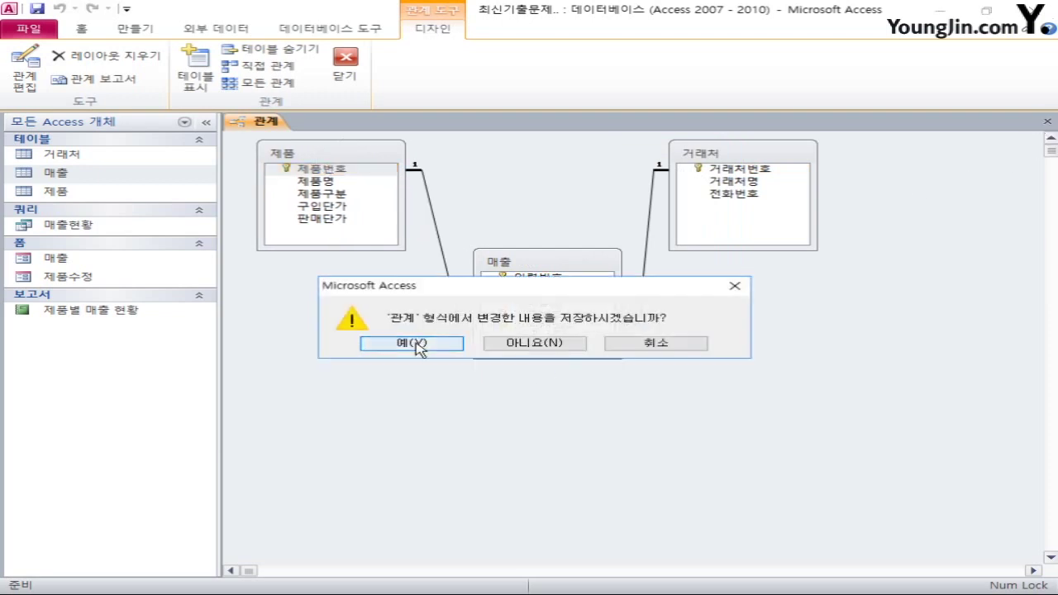
left_click(414, 344)
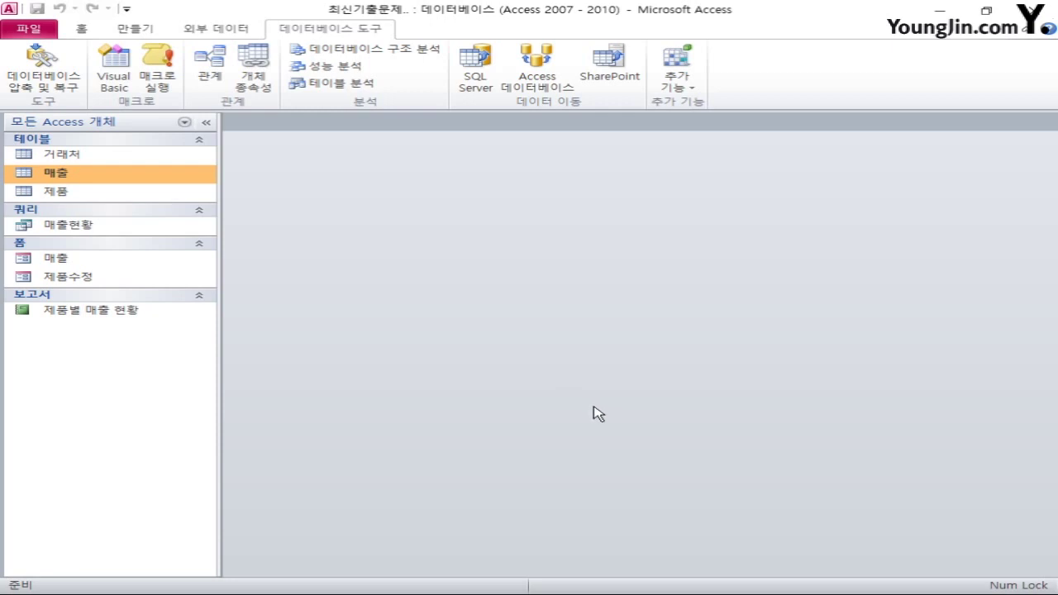
Step: Open the 매출 form in Design View and set its default view (기본 보기) to 연속 폼
right_click(65, 270)
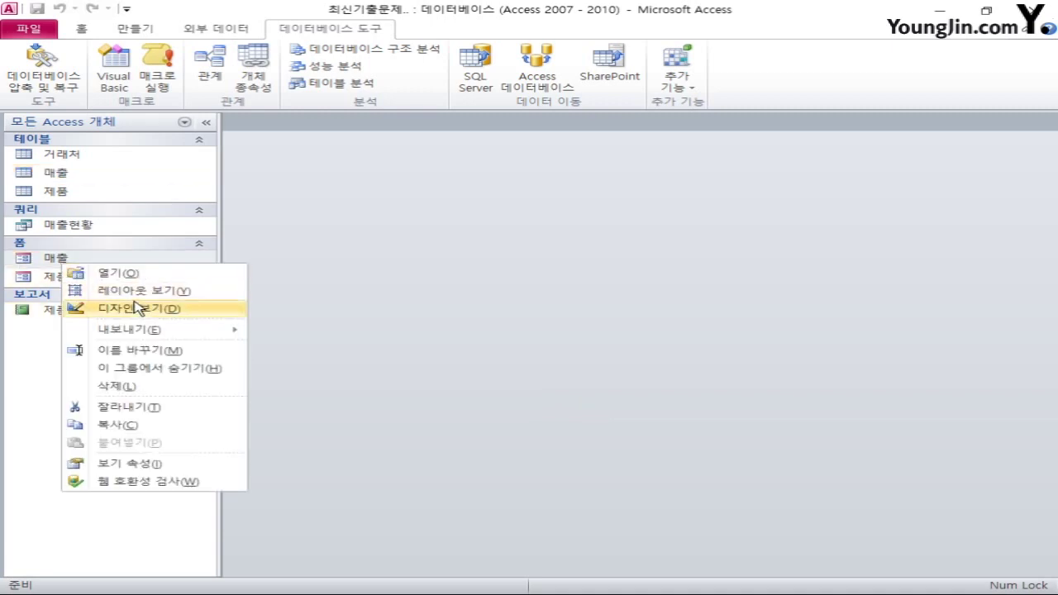
left_click(187, 314)
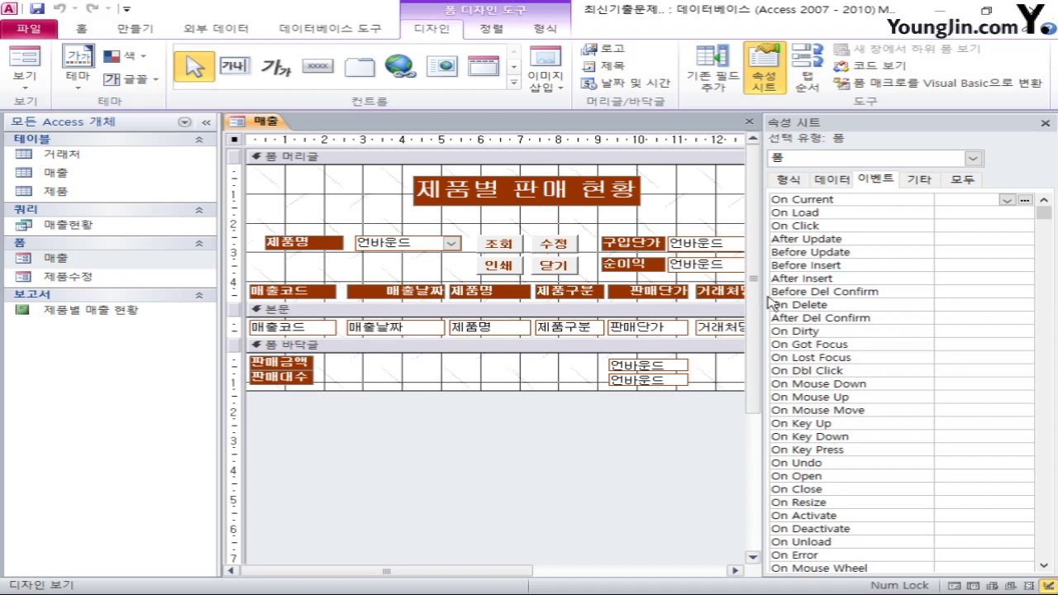
left_click(961, 182)
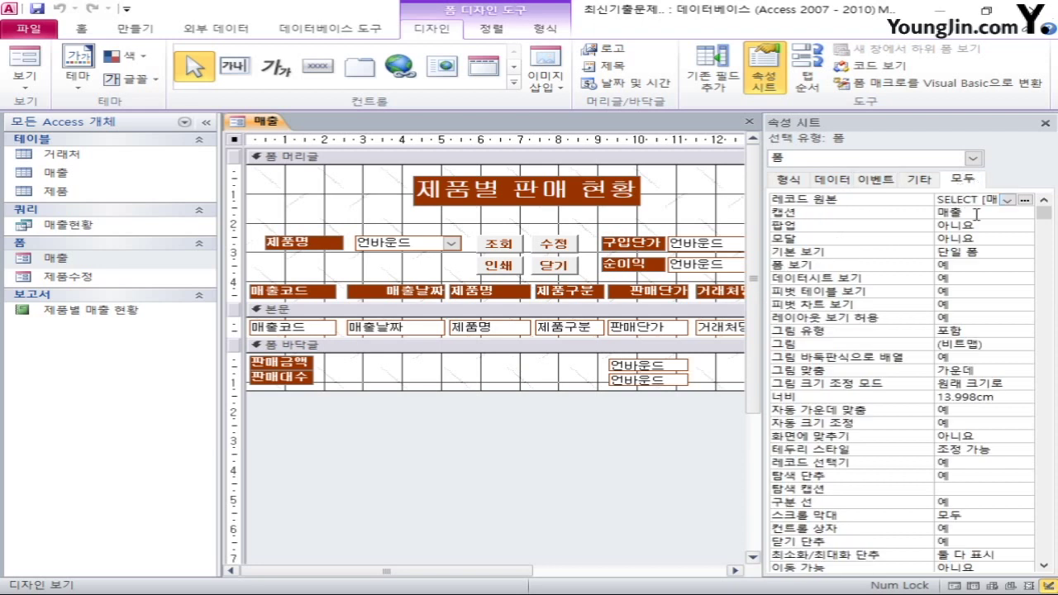
left_click(989, 251)
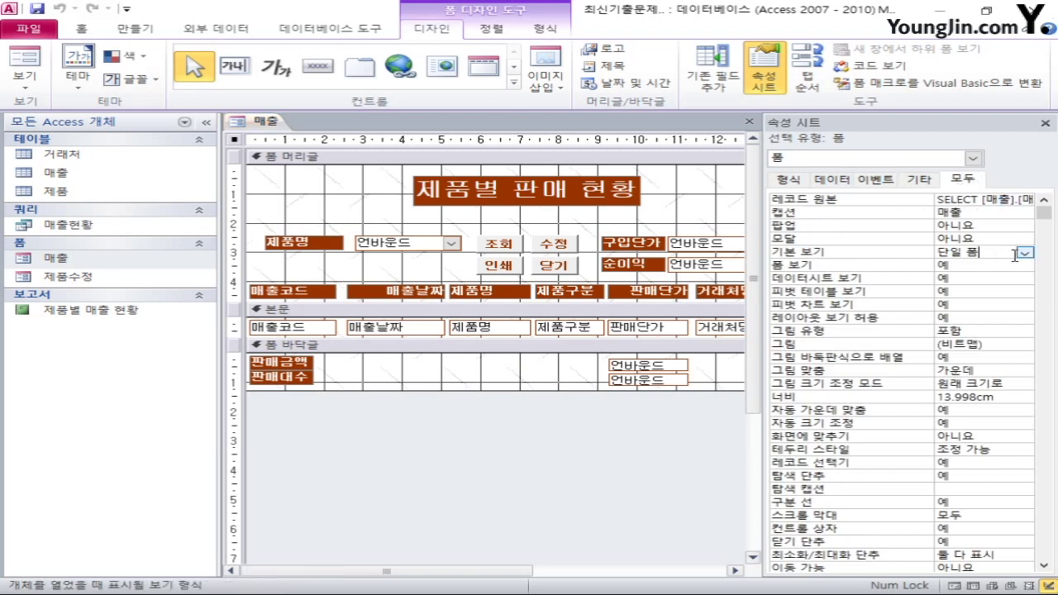
left_click(1024, 253)
left_click(1017, 276)
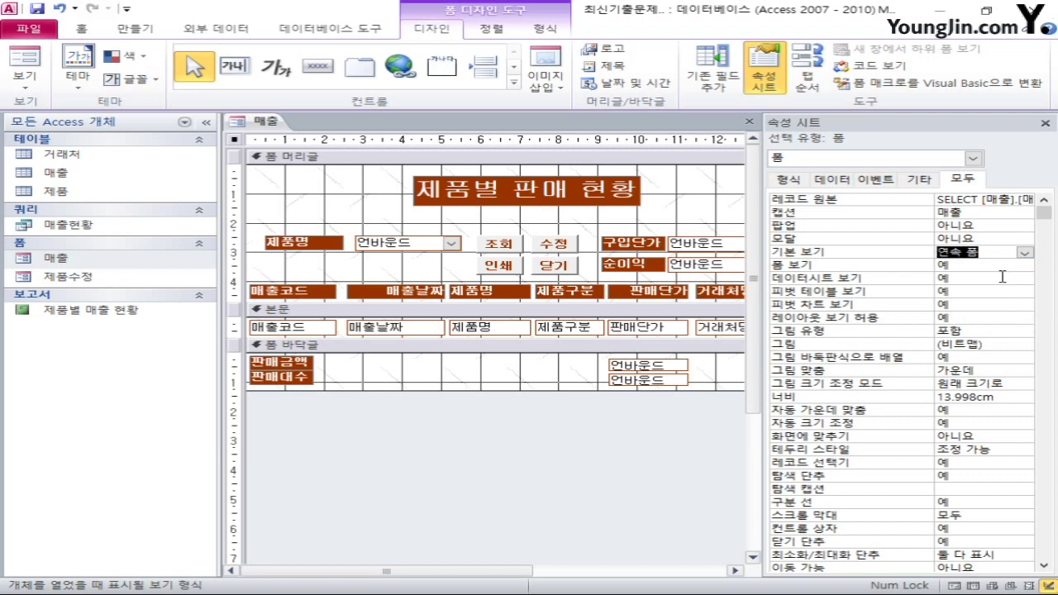
Step: Set the form's scroll bars (스크롤 막대) to 세로만
left_click(978, 517)
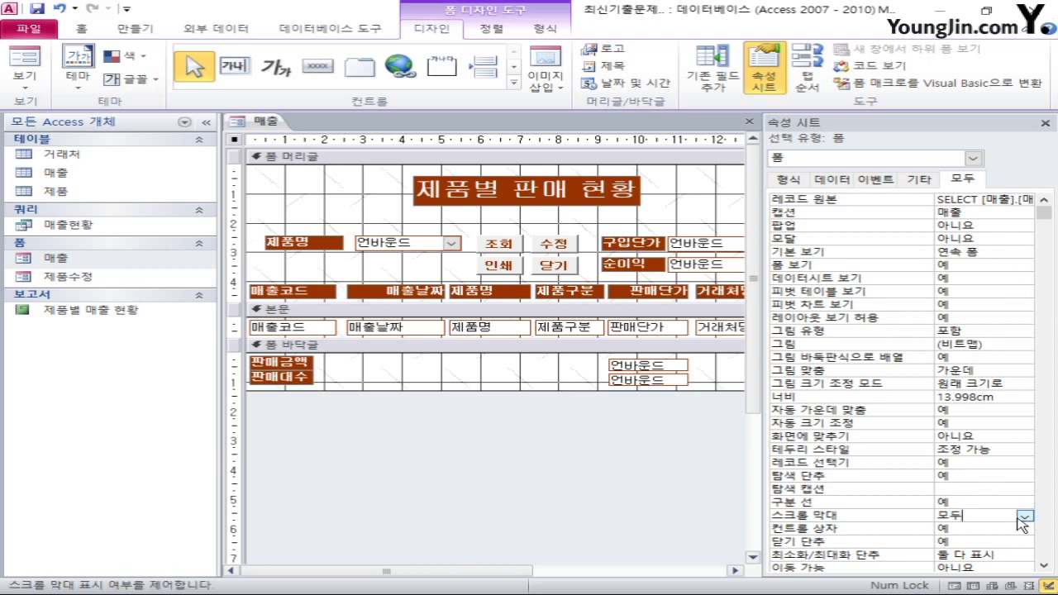
left_click(1024, 516)
left_click(998, 556)
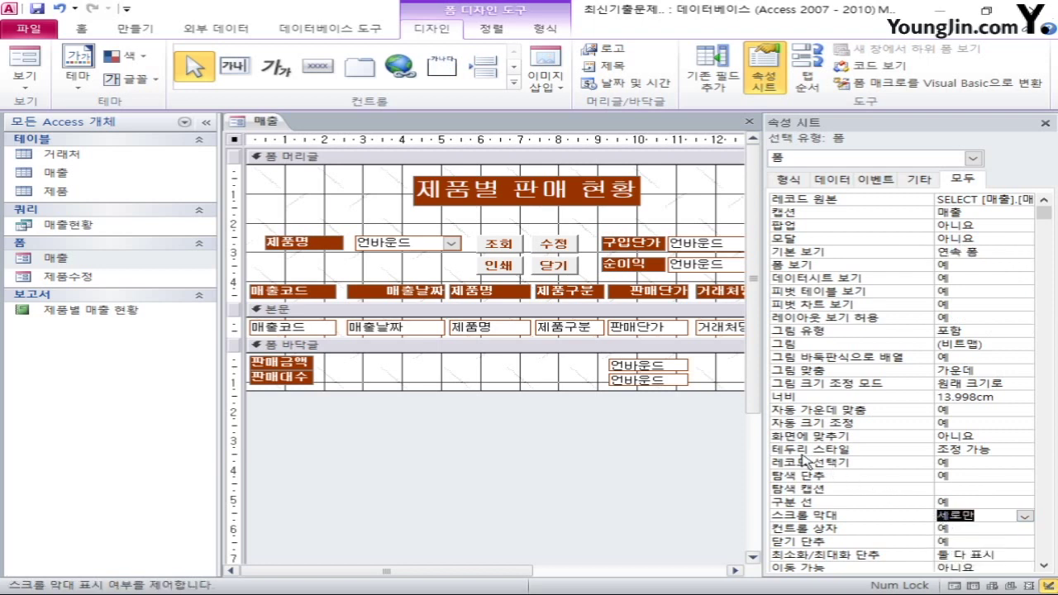
Step: Try to set the control source of the footer text box txt_판매금액 to =sum([판매단가])
left_click(974, 158)
left_click(909, 218)
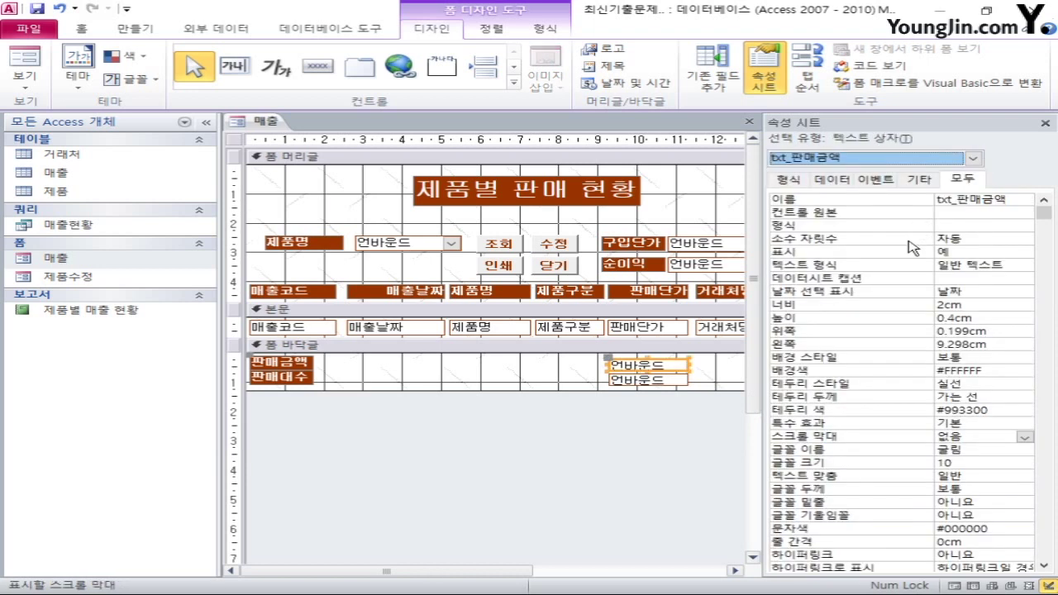
left_click(956, 215)
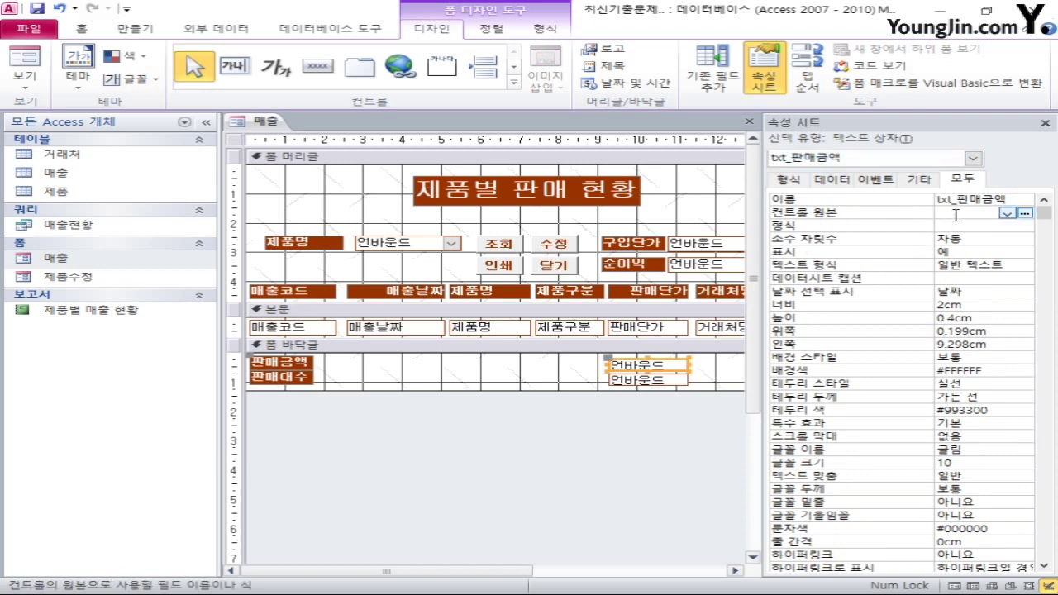
type("=sum")
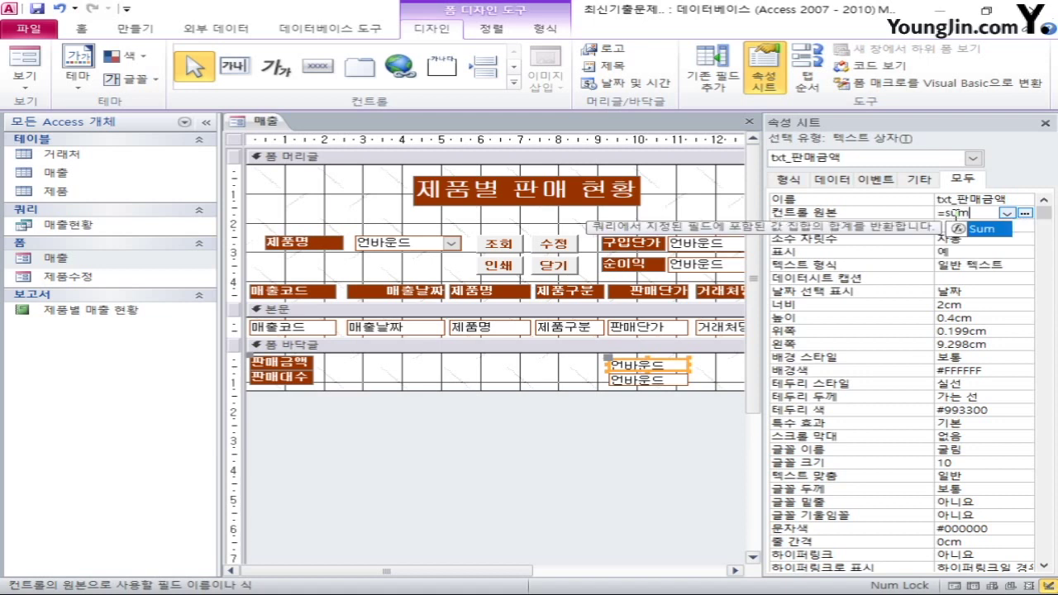
type("([판매단가")
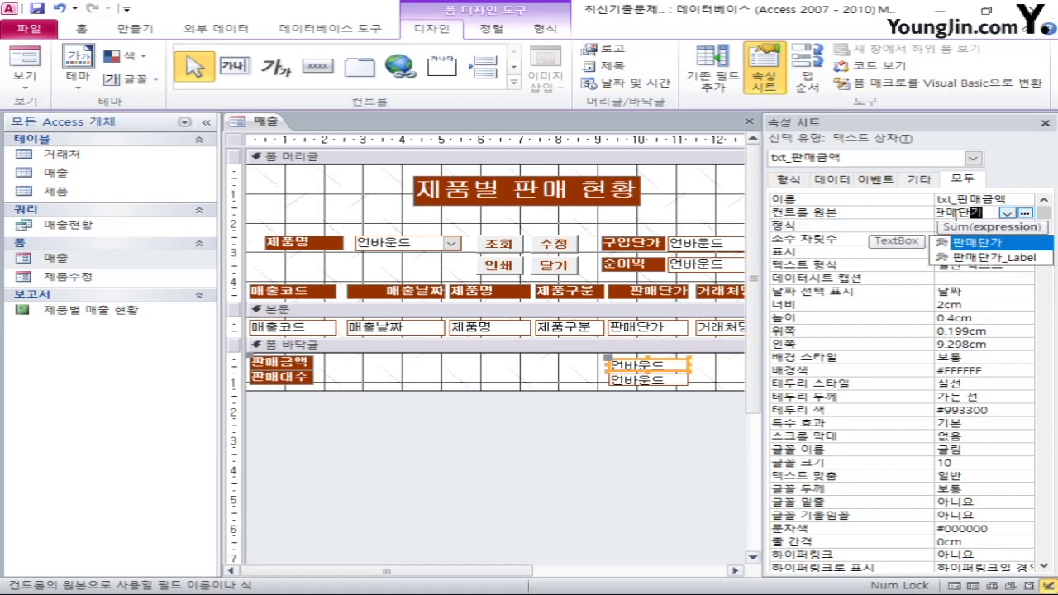
type("])")
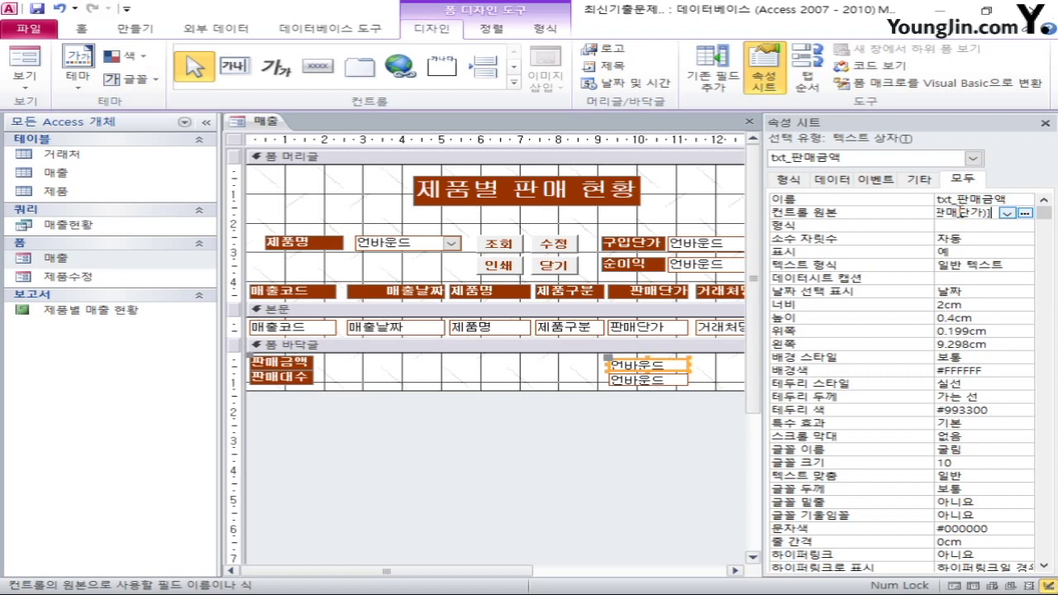
Step: Set the control source of the footer text box txt_판매대수 to =count(*)
left_click(973, 158)
left_click(901, 233)
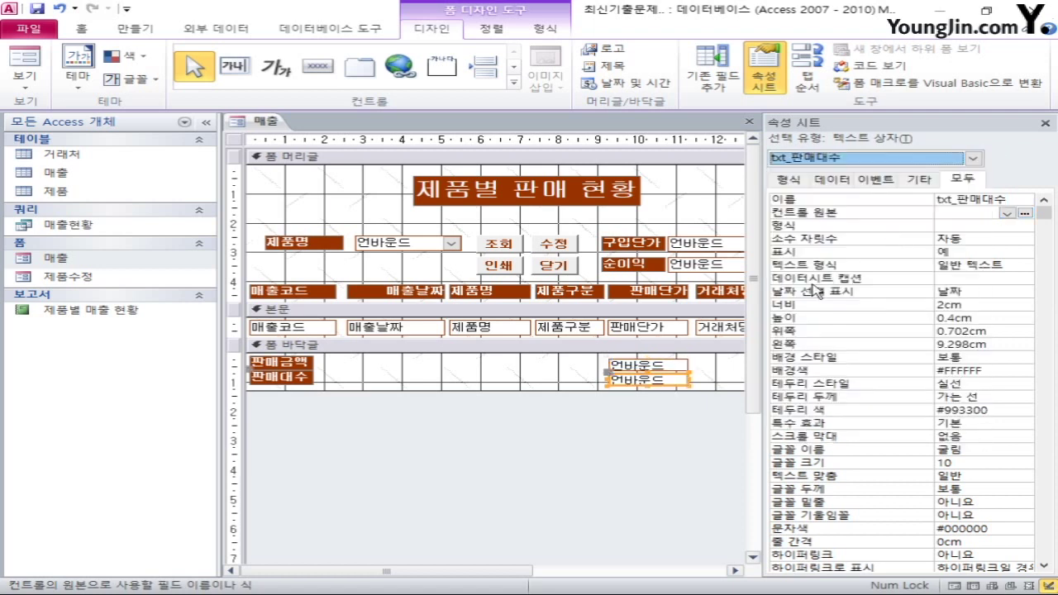
left_click(940, 215)
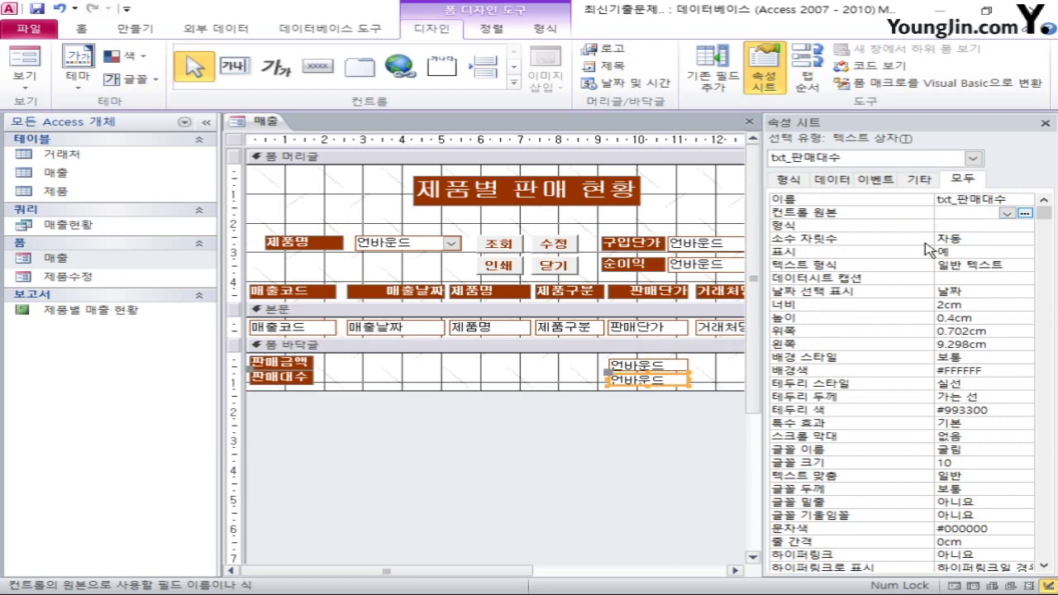
type("=")
type("count(*)")
Step: Open the form's tab order settings and move cmd_제품명 to the first place in the form header section
left_click(236, 143)
right_click(235, 144)
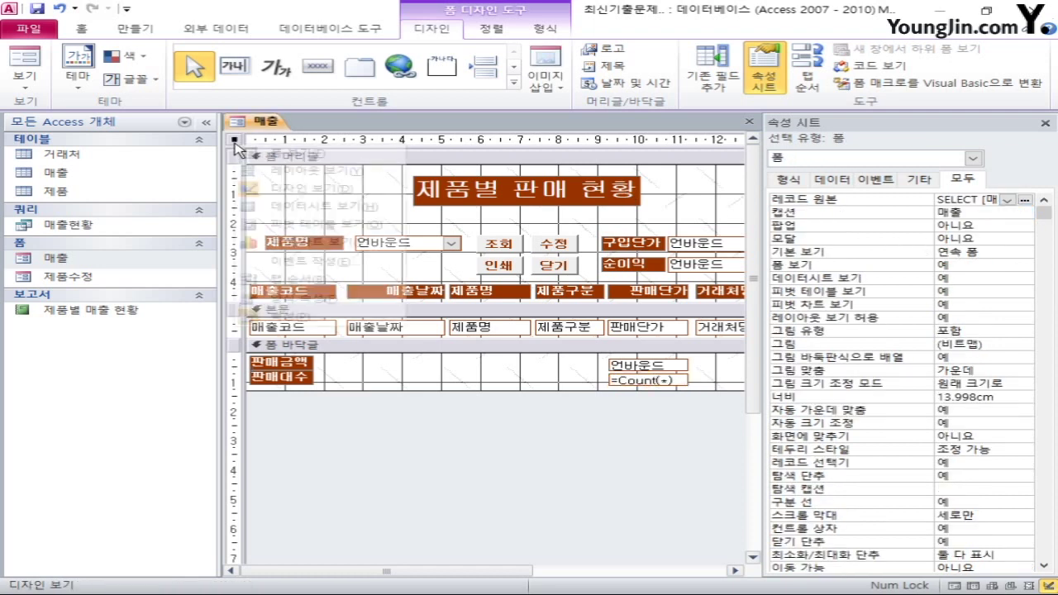
left_click(289, 281)
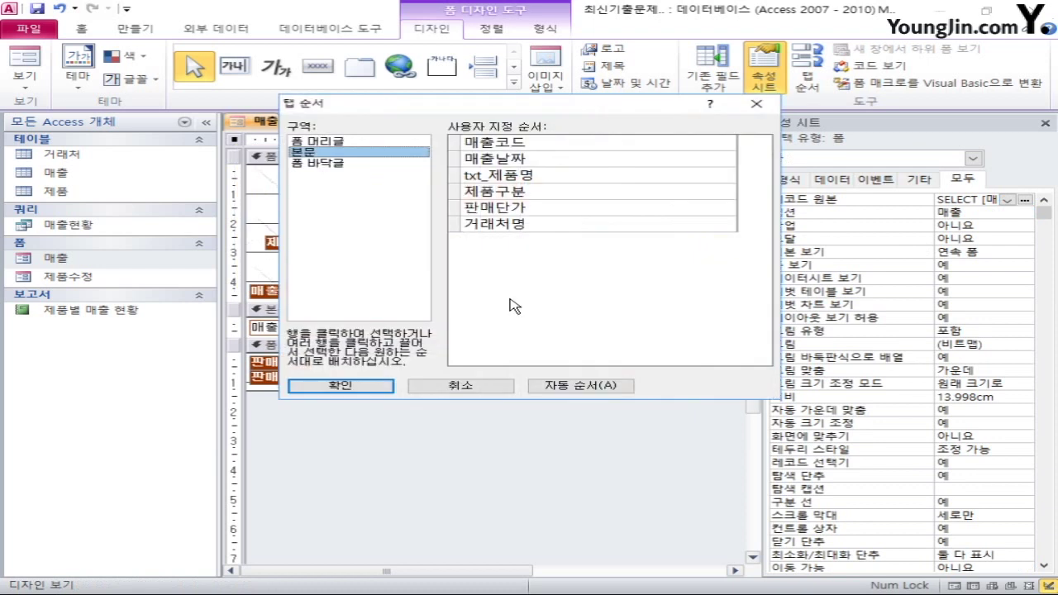
left_click(323, 141)
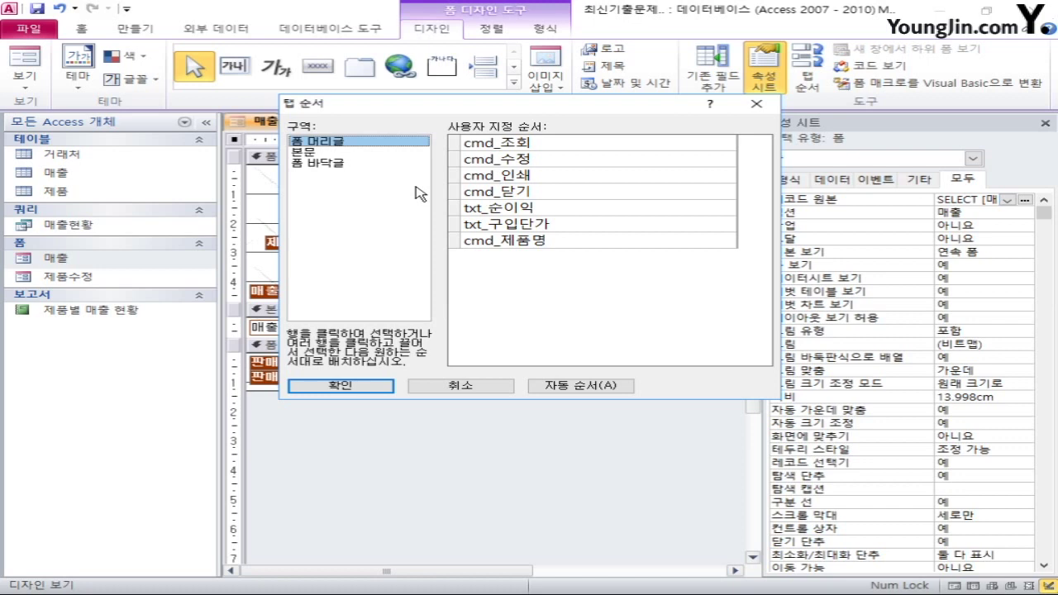
left_click(454, 240)
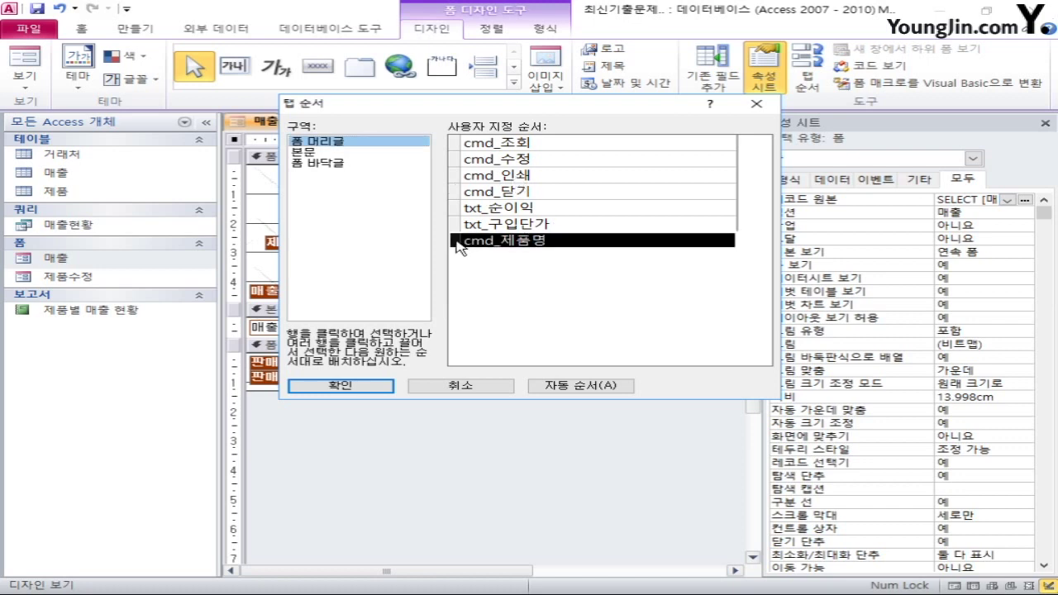
left_click_drag(454, 245, 454, 145)
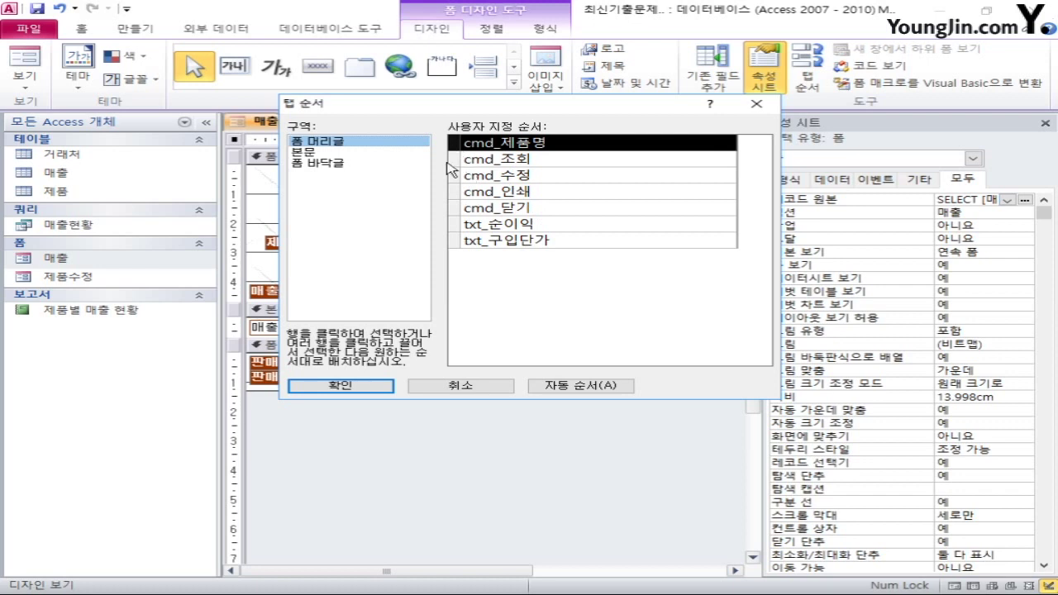
Step: Move cmd_인쇄 ahead of cmd_수정 and txt_구입단가 ahead of txt_순이익 in the form header's tab order, and apply it
left_click(455, 191)
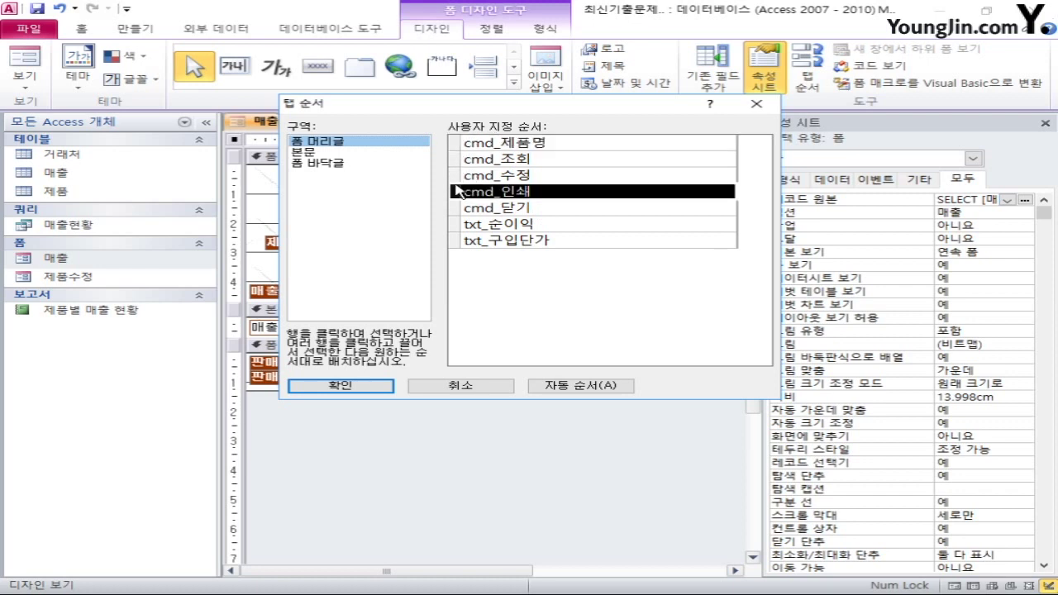
mouse_move(455, 191)
left_mouse_down()
mouse_move(463, 194)
mouse_move(457, 177)
left_mouse_up()
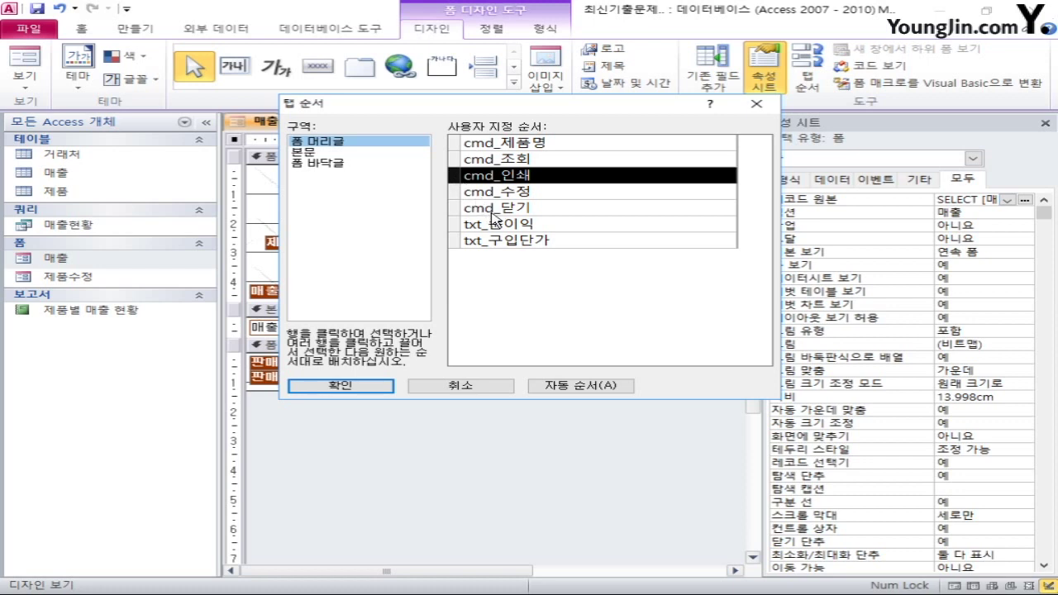
left_click_drag(456, 240, 482, 235)
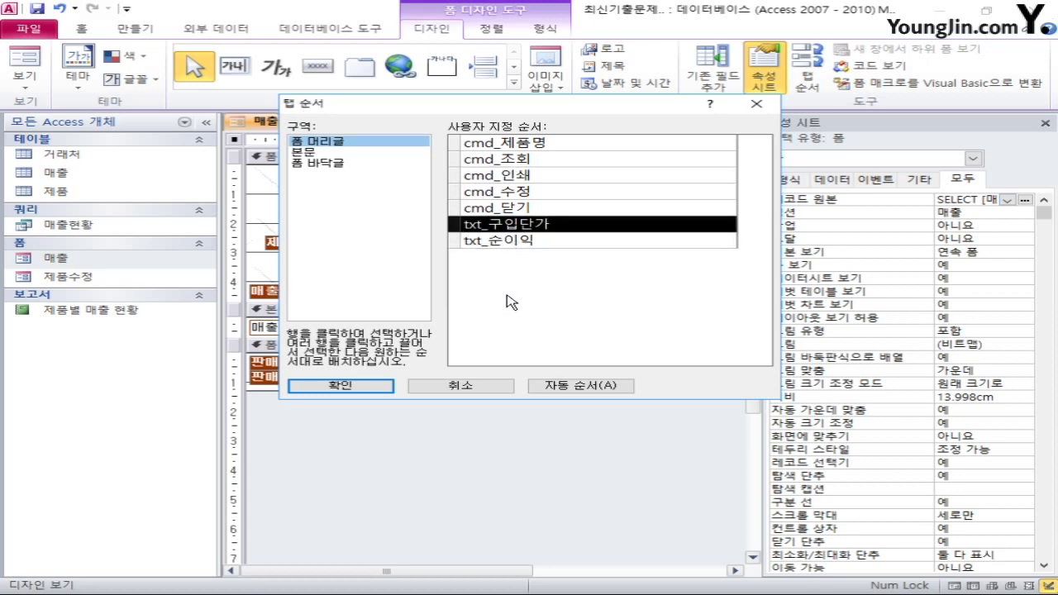
left_click(357, 387)
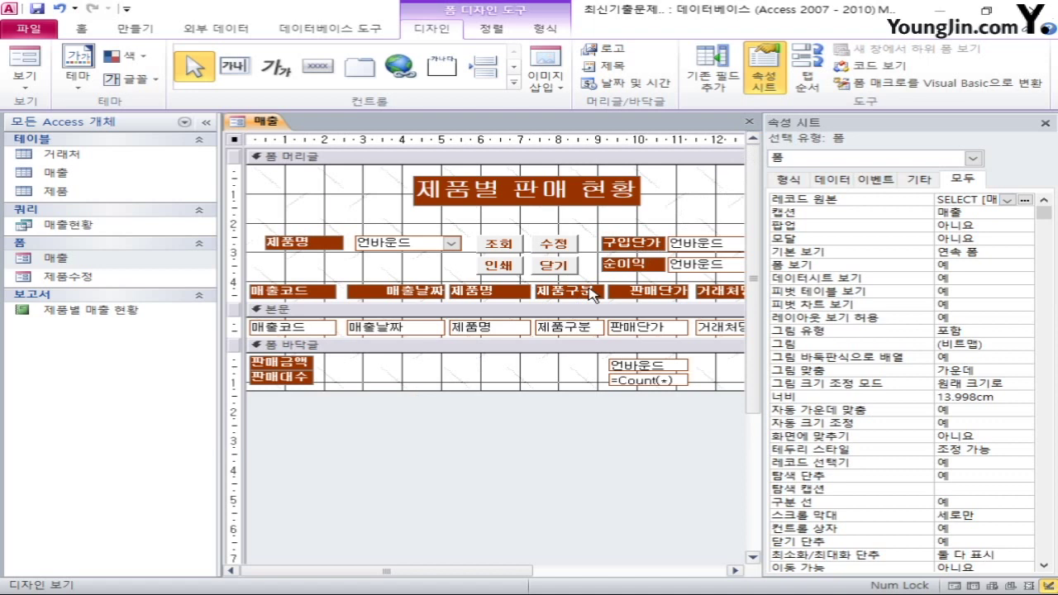
Step: Assign an event procedure to the cmd_수정 button's On Click event and open its code in the Visual Basic editor
left_click(974, 158)
left_click_drag(980, 293, 980, 199)
left_click(795, 191)
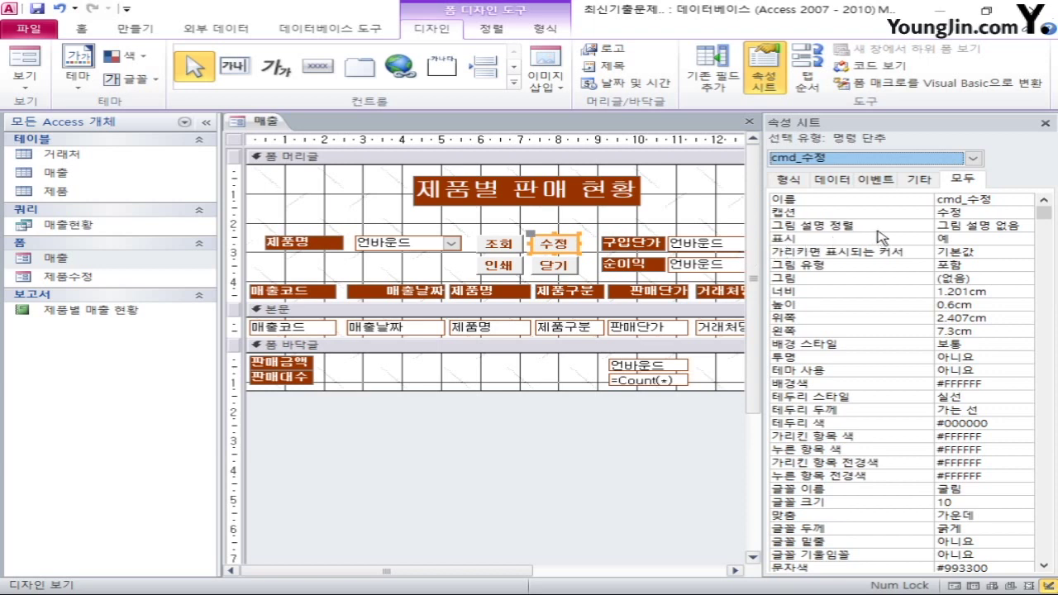
left_click(878, 178)
left_click(1024, 202)
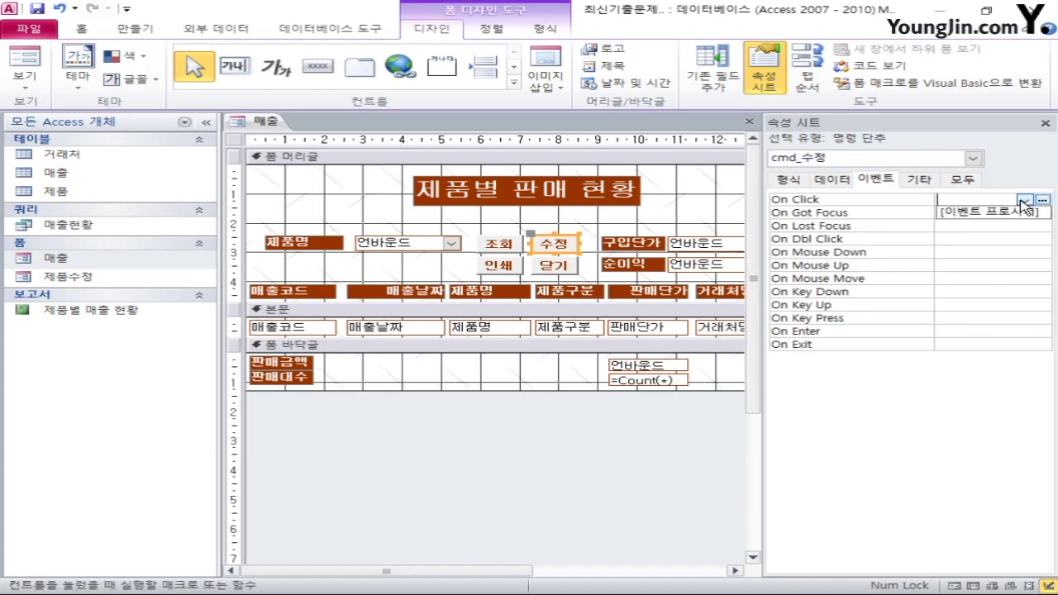
left_click(1025, 212)
left_click(1043, 200)
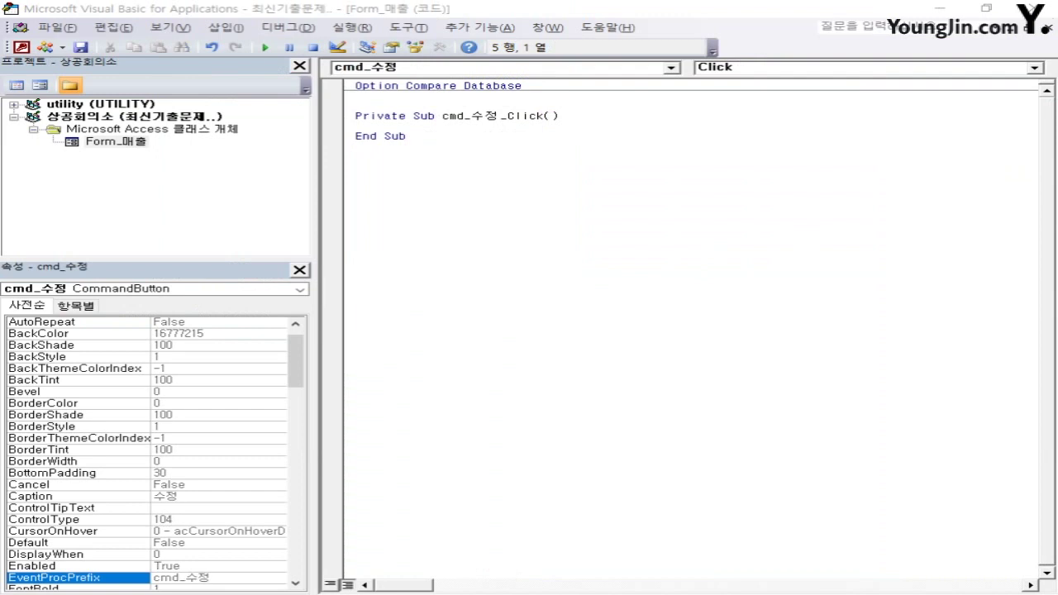
Step: Begin a DoCmd.OpenForm statement for the form "제품수정" inside the cmd_수정_Click procedure
left_click(423, 147)
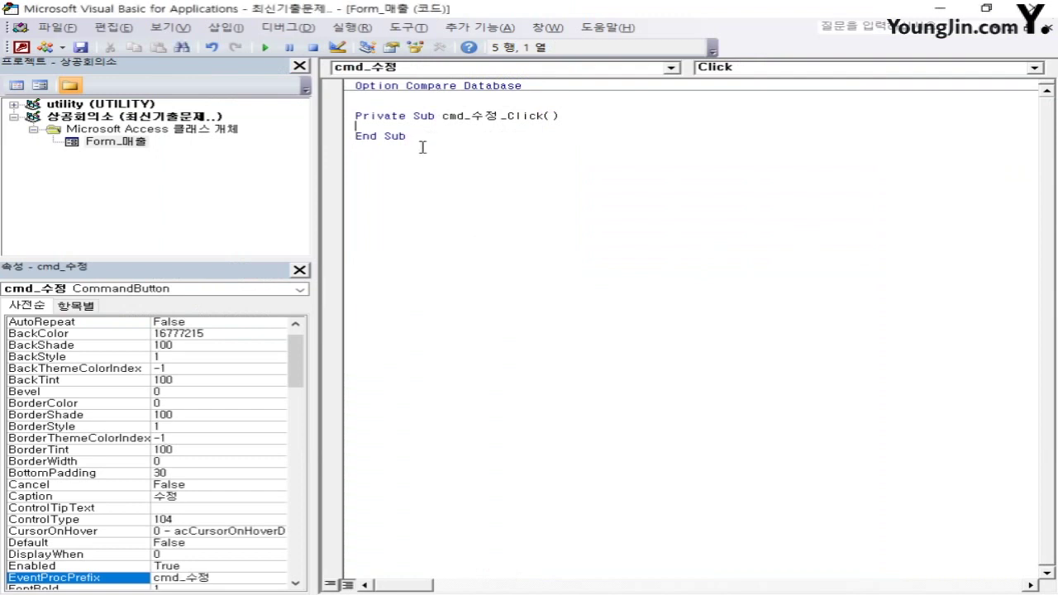
key("Return")
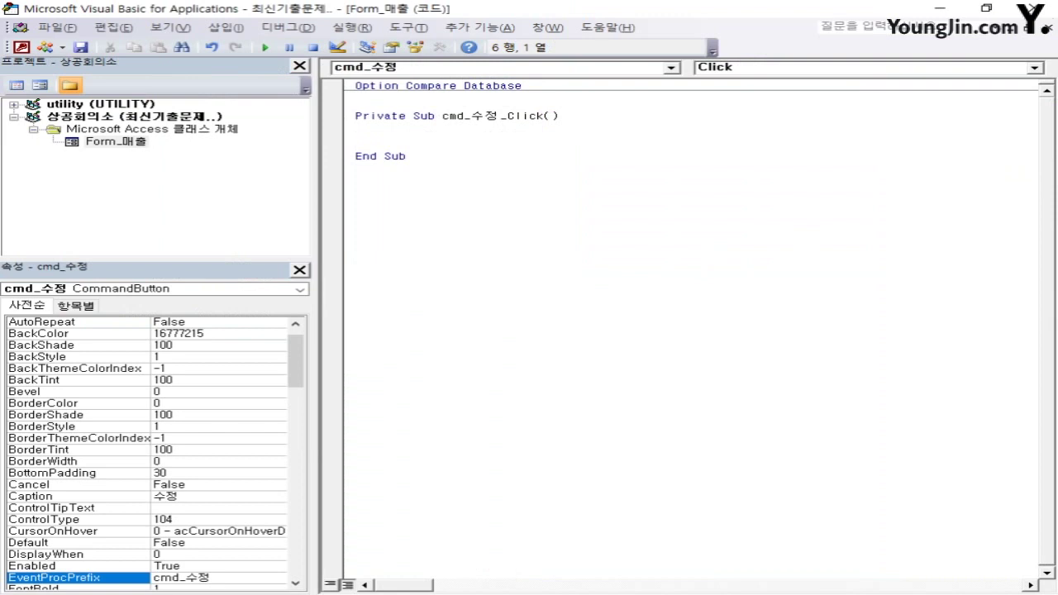
type("d")
key("BackSpace")
type("docmd.")
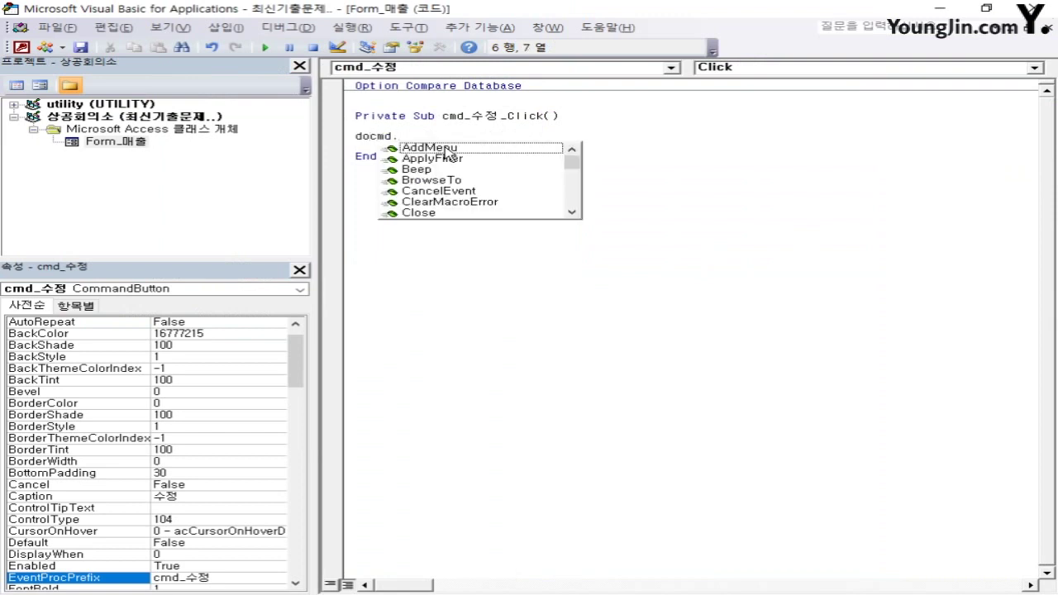
type("openform")
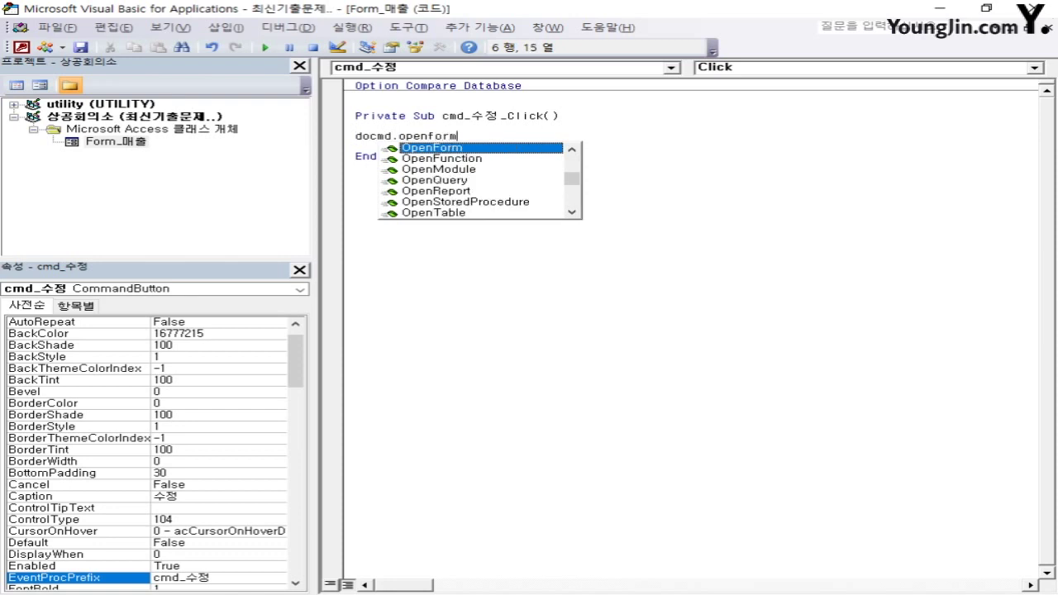
type(" \"제품수정")
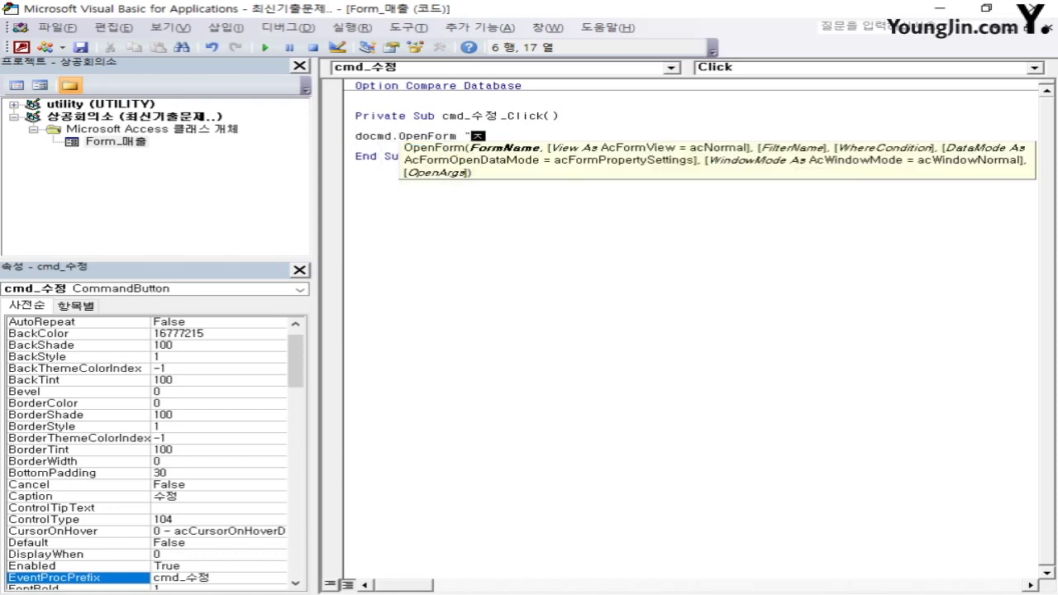
type("\",")
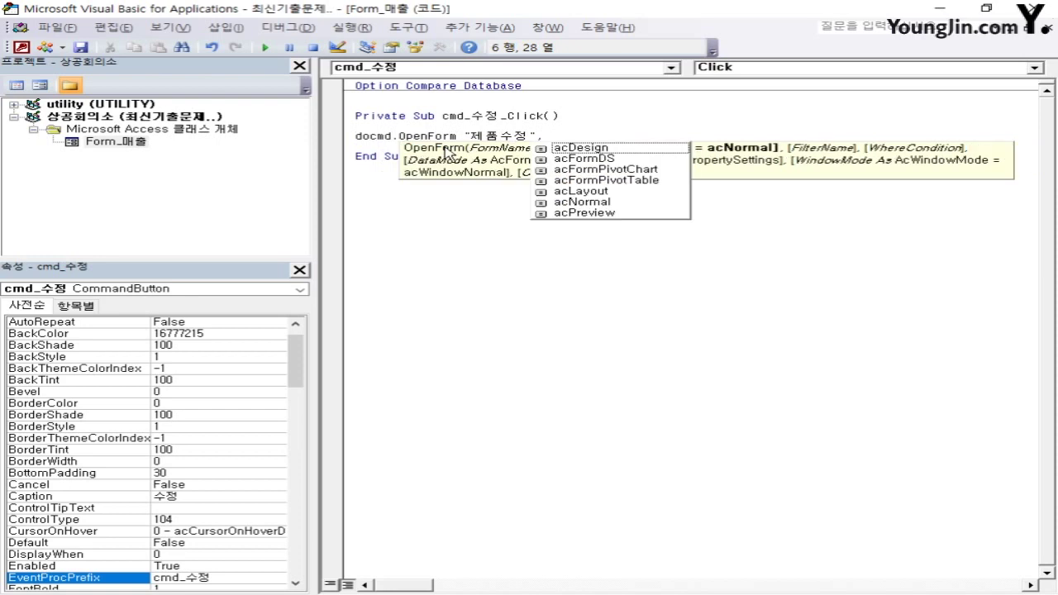
Step: Give the OpenForm statement the view acNormal, empty filter and where-condition arguments, and the data mode acFormEdit
key("Down")
key("Down")
key("Down")
key("Down")
key("Down")
key("Tab")
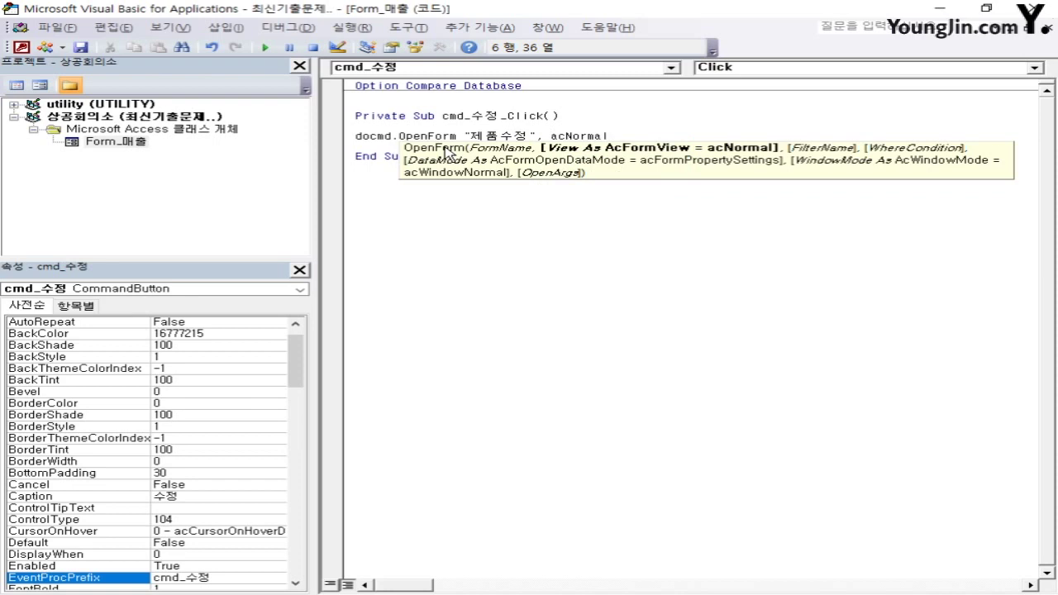
type(",,")
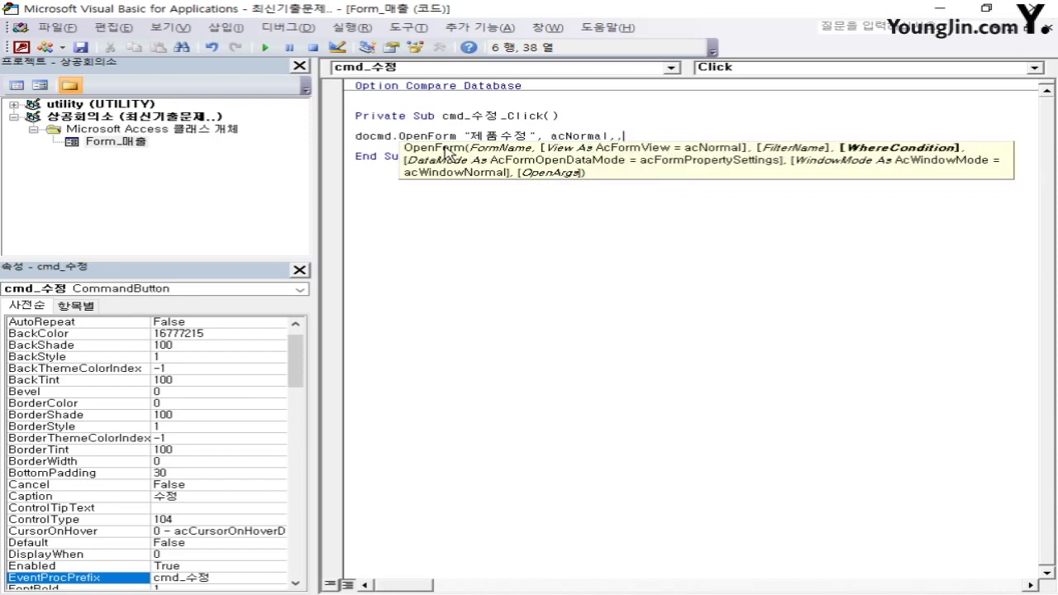
type(",")
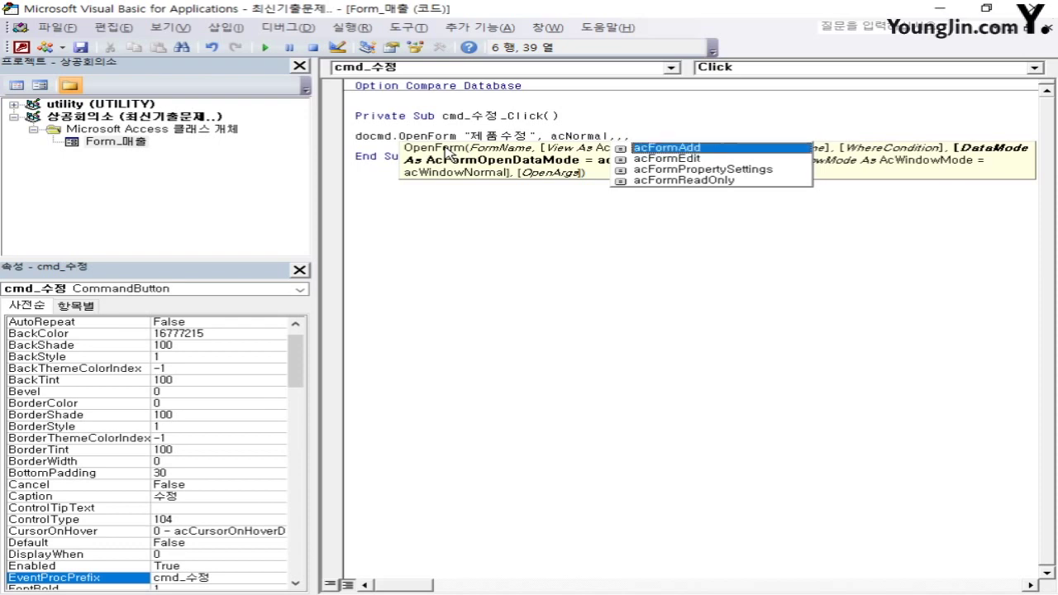
key("Down")
key("Tab")
type(",")
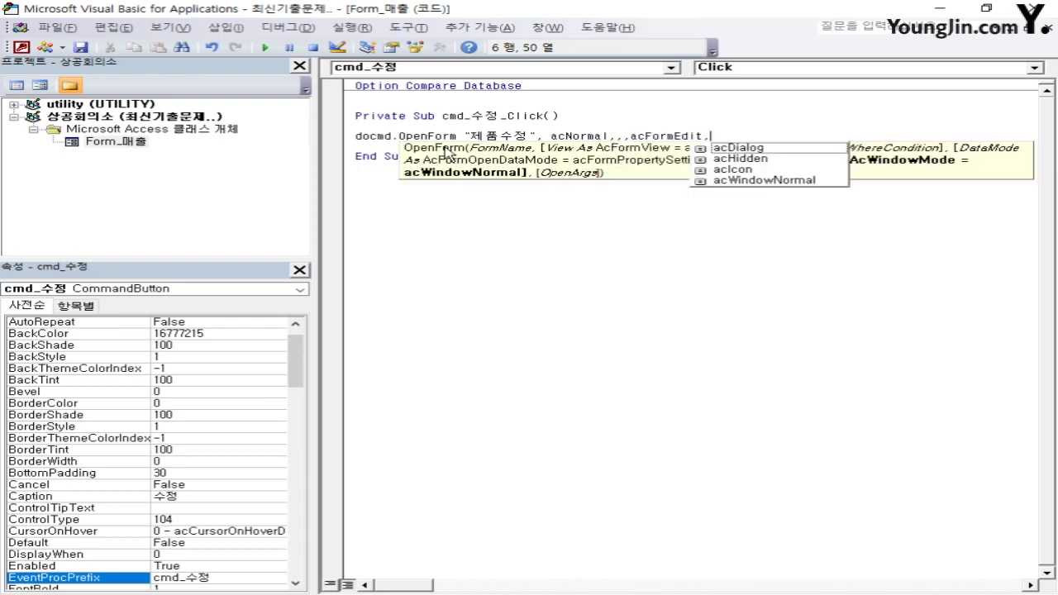
Step: Complete the OpenForm statement with the window mode acDialog and return to the form design
left_click(446, 154)
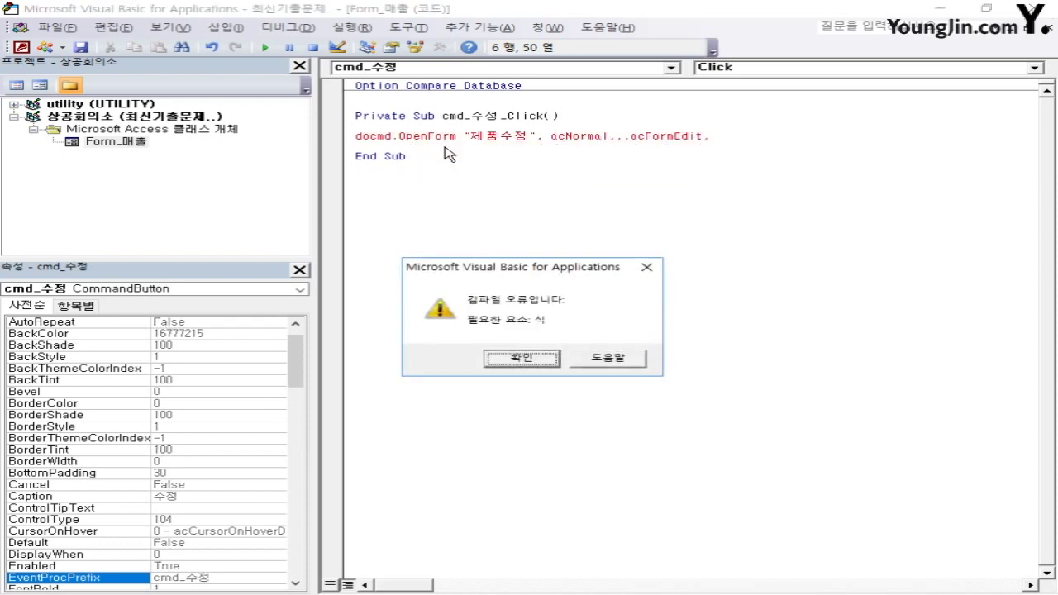
key("Return")
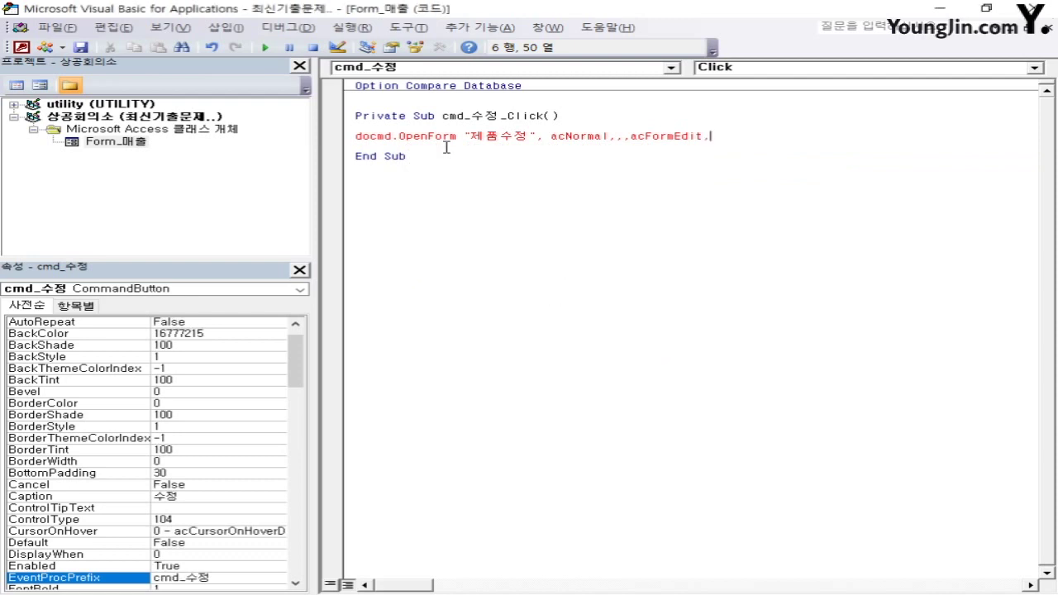
key("BackSpace")
type(",")
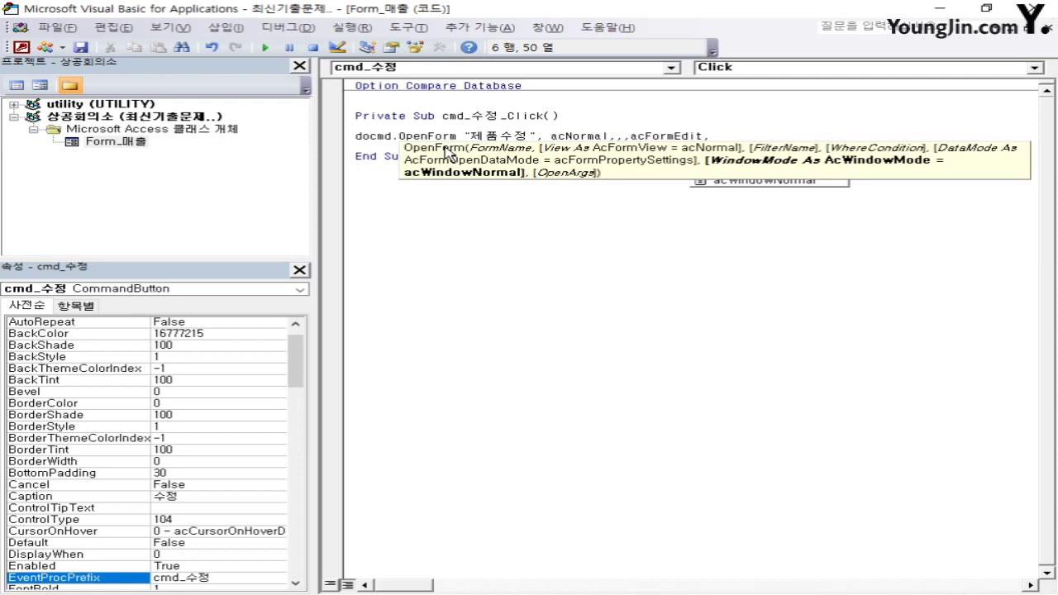
type("a")
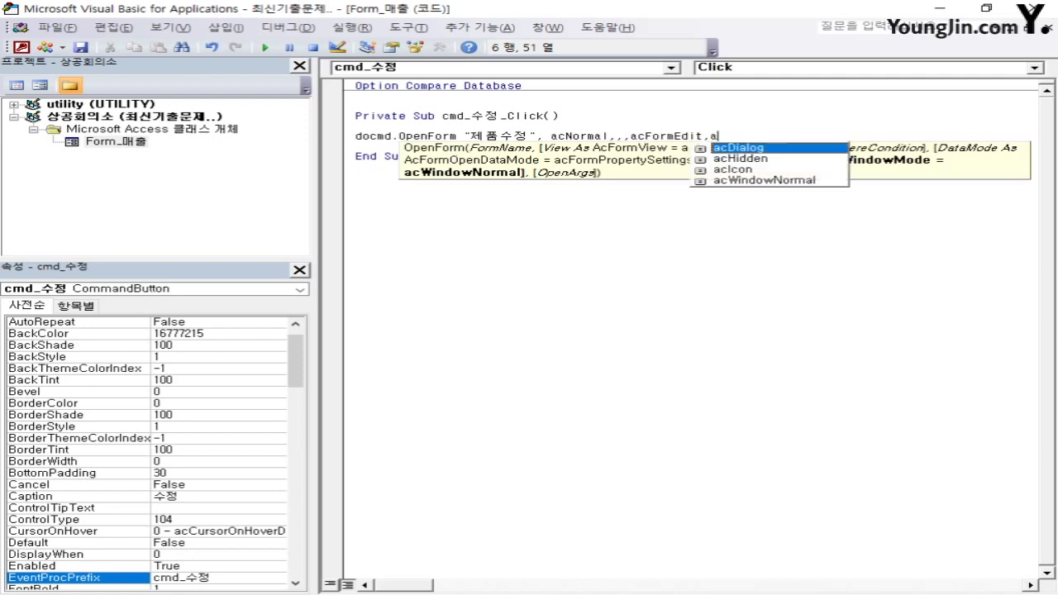
key("Tab")
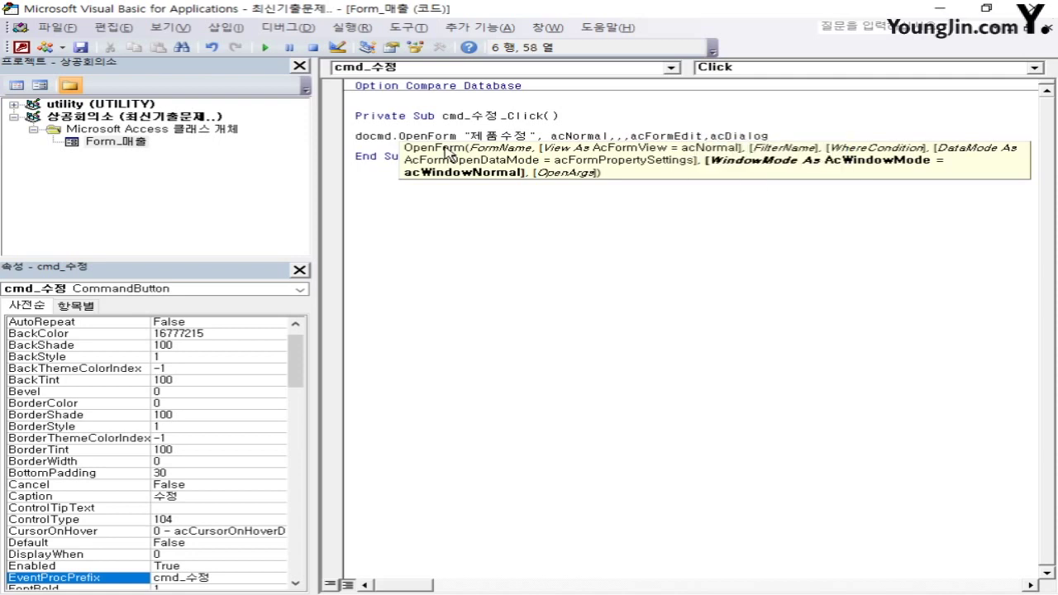
key("Down")
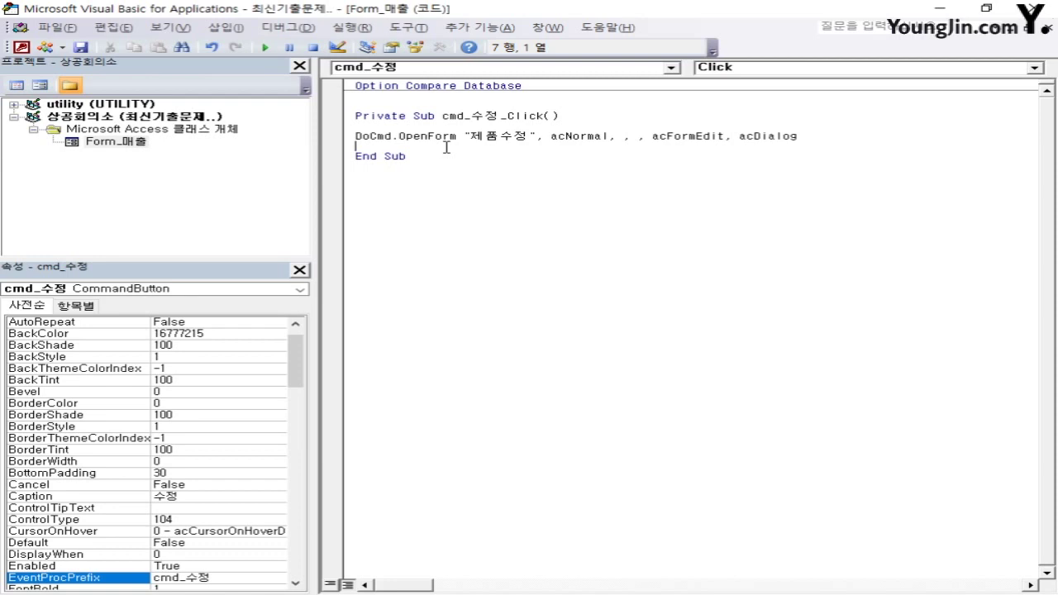
left_click(1040, 8)
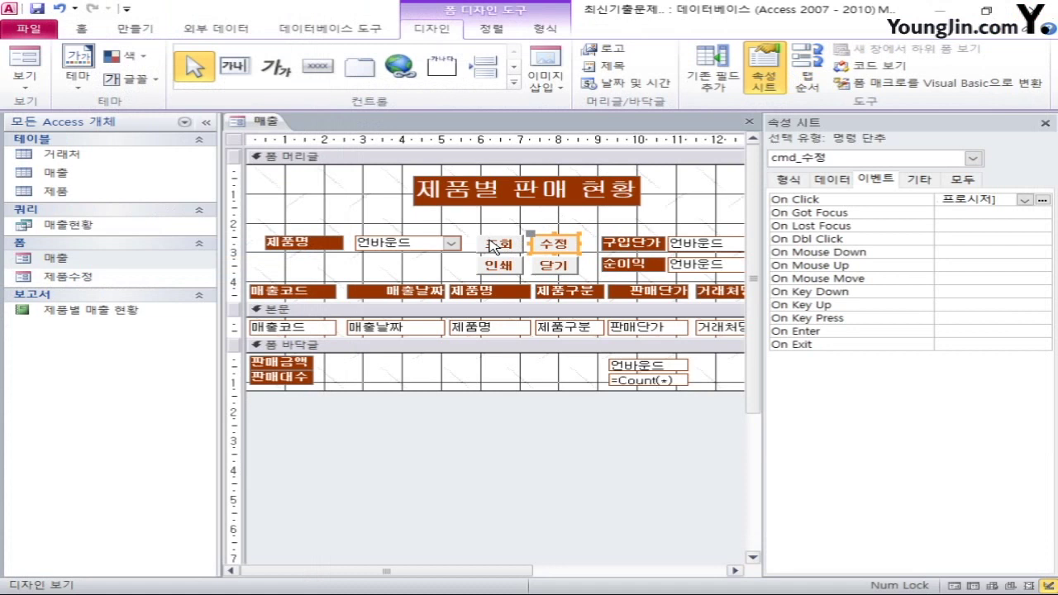
Step: Assign an event procedure to the cmd_닫기 button's On Click event and open its code
left_click(562, 264)
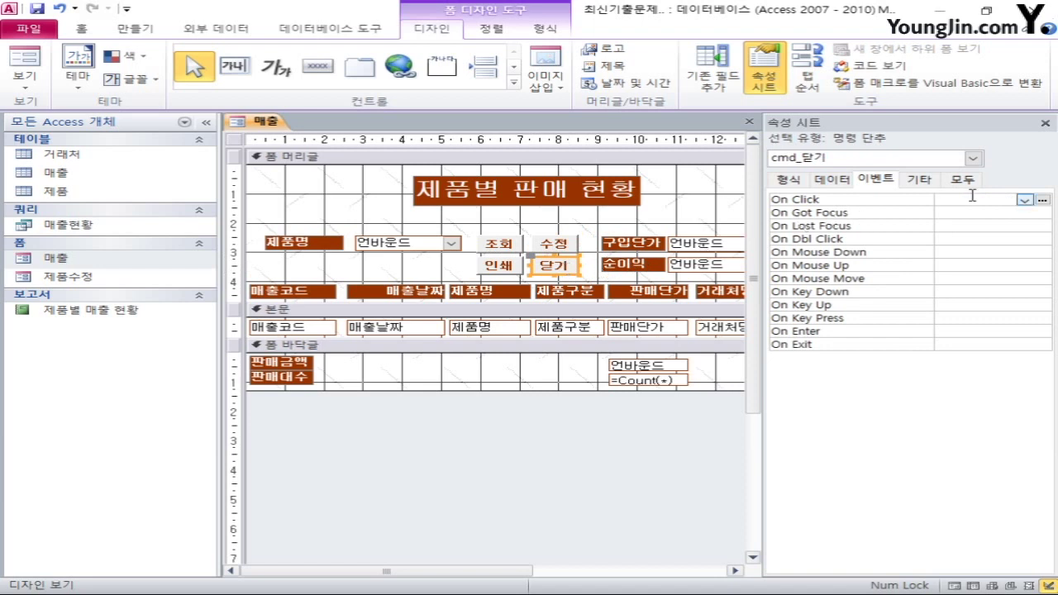
left_click(1026, 200)
left_click(989, 212)
left_click(1043, 200)
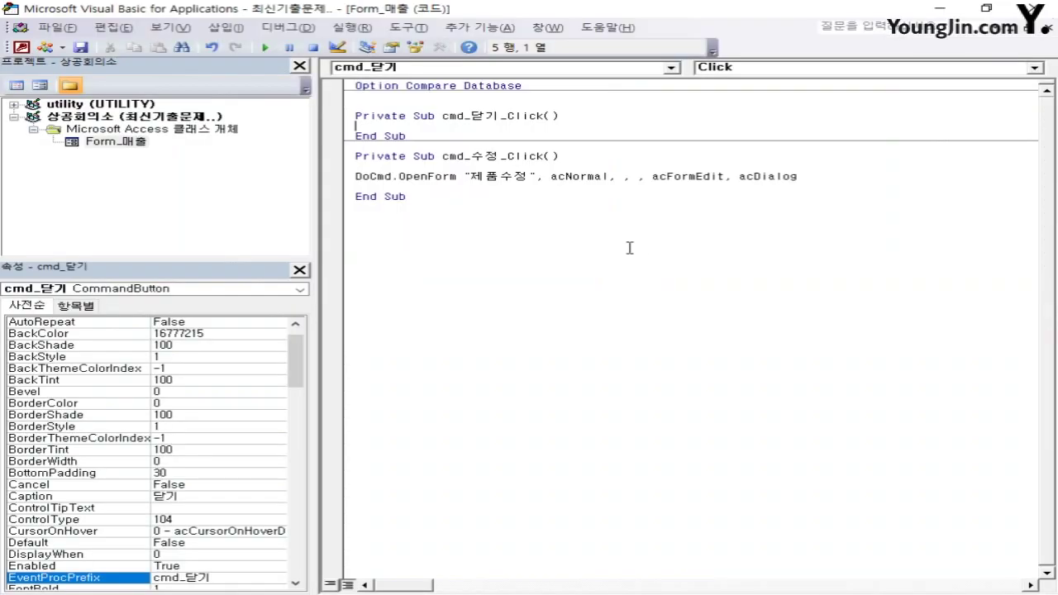
Step: Write DoCmd.Close acForm, "매출", acSavePrompt in the cmd_닫기_Click procedure
type("docmd.close ")
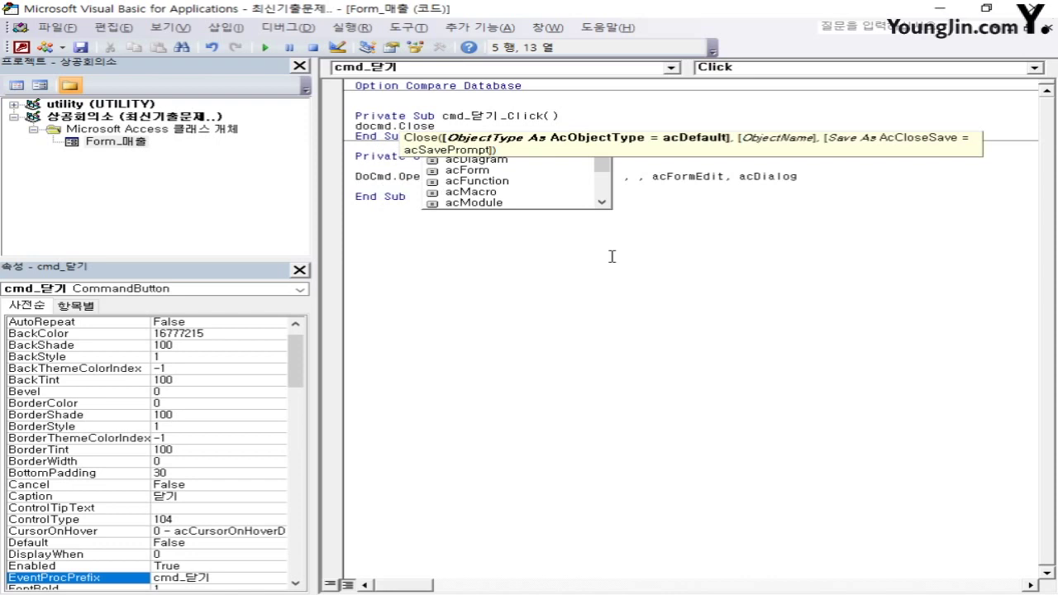
type("acfor")
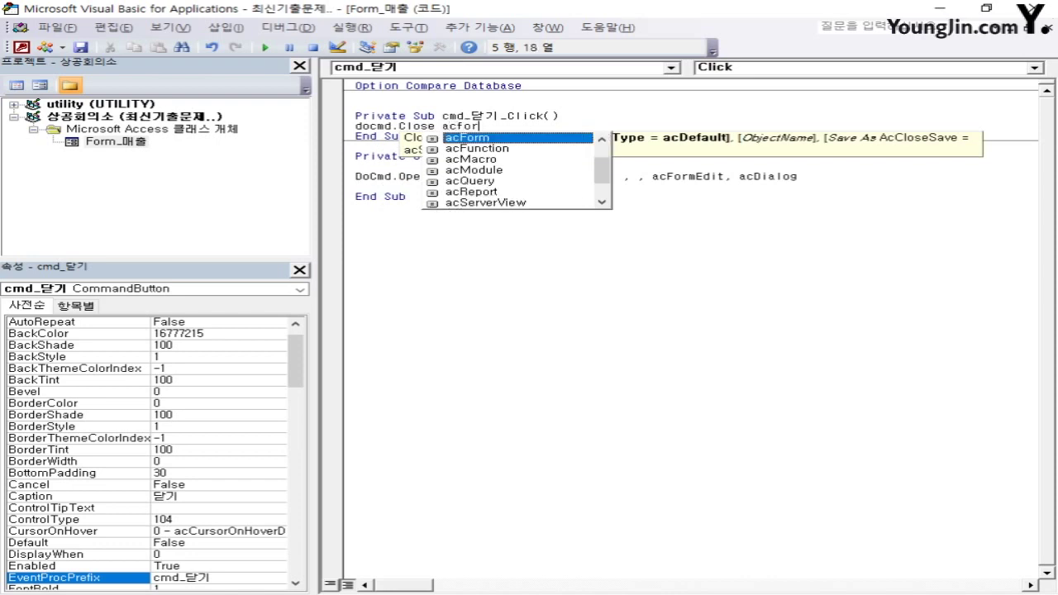
type("m,\"매출\"")
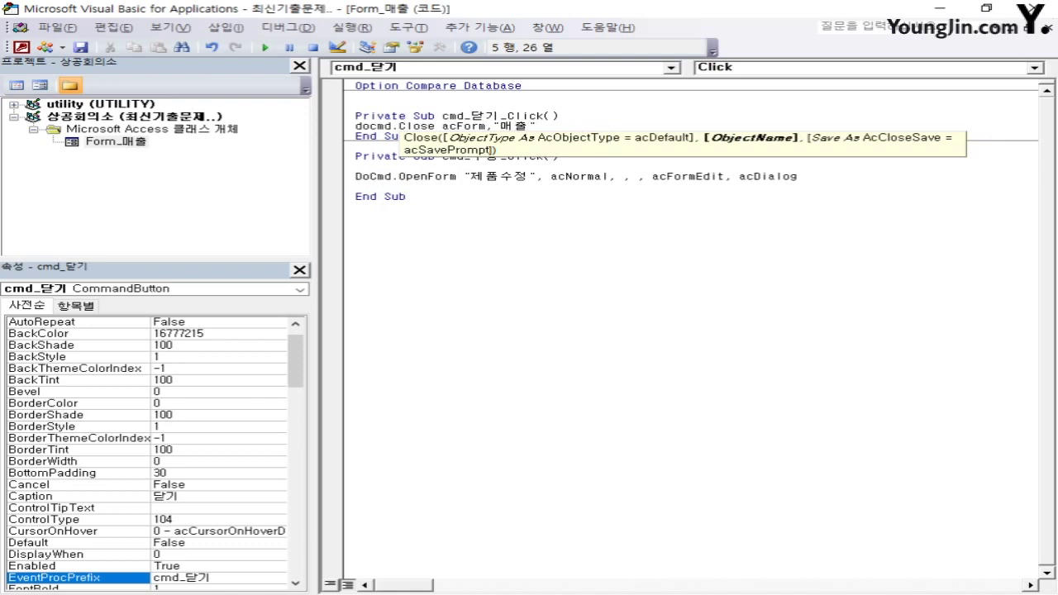
type(",")
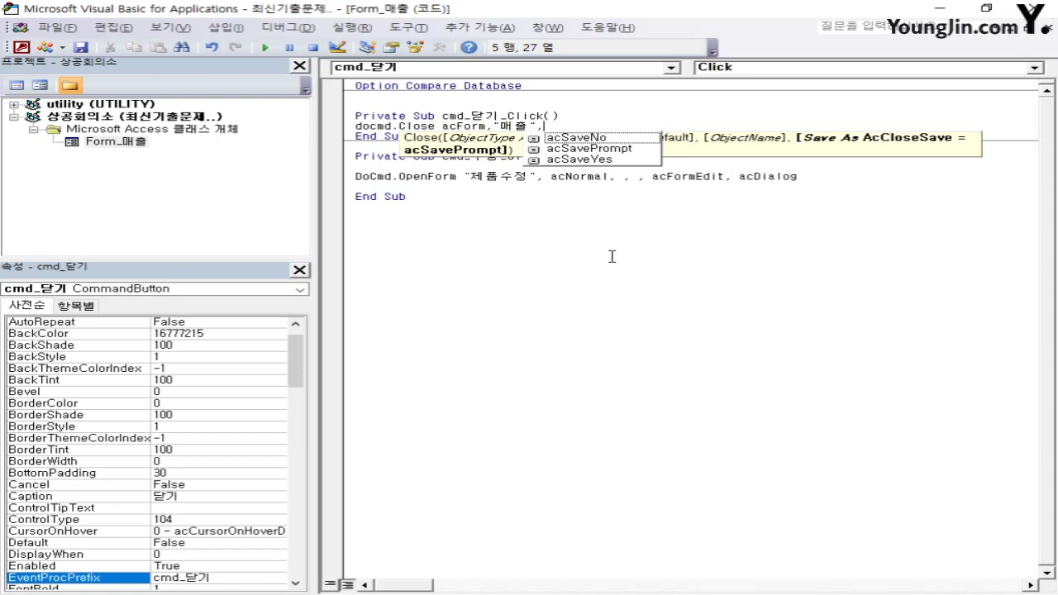
key("Down")
key("Down")
key("Tab")
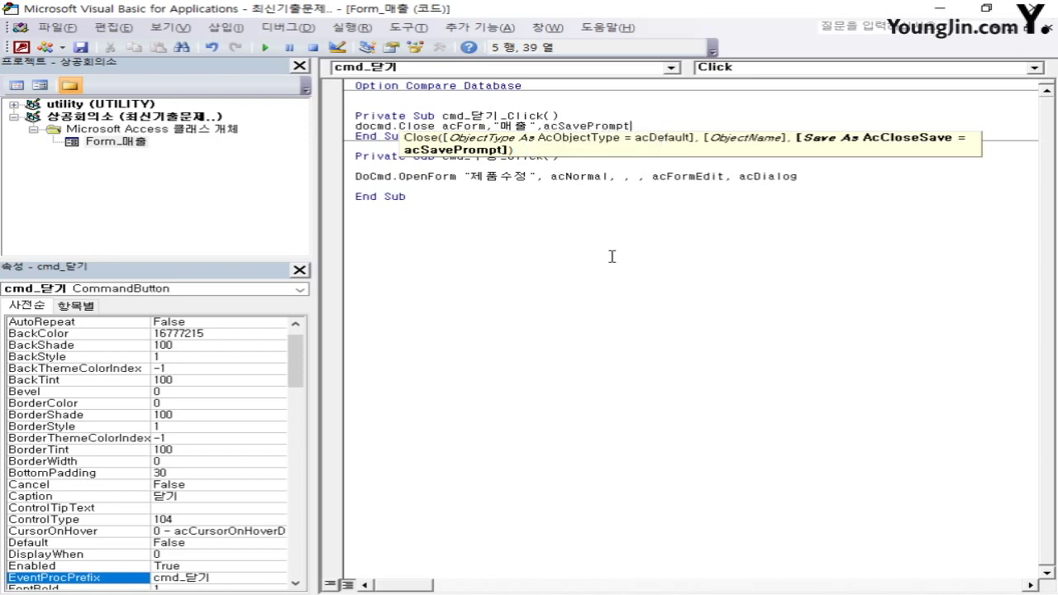
key("Down")
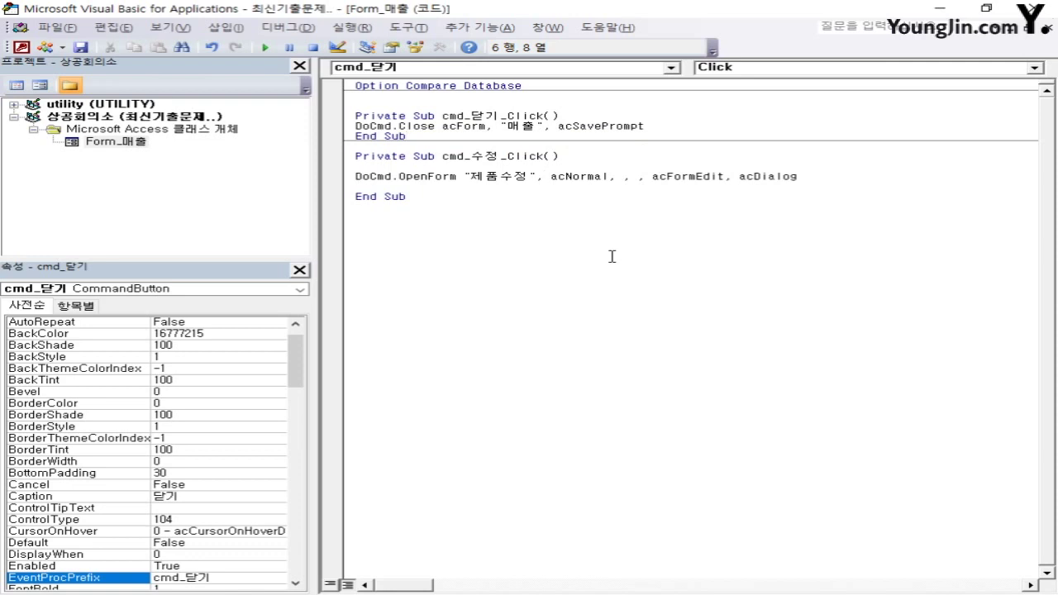
key("ctrl+End")
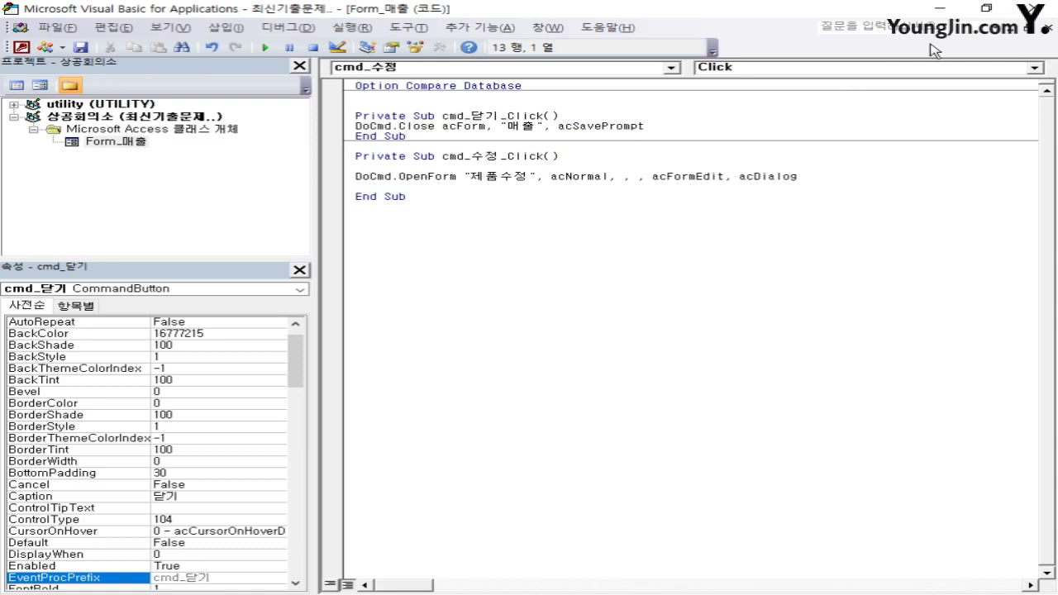
Step: Leave the code editor and close the 매출 form, saving its design changes
left_click(1025, 15)
left_click(750, 123)
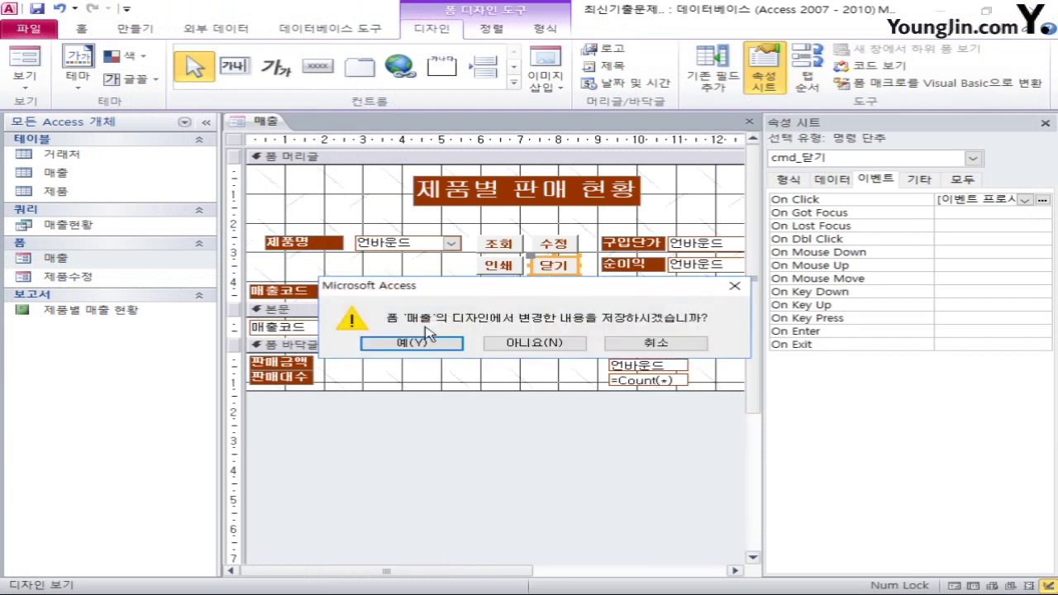
left_click(385, 342)
Step: Open the 제품별 매출 현황 report in design view and add sorting by 매출날짜, 제품명 and 거래처명 under the 제품구분 group
right_click(111, 310)
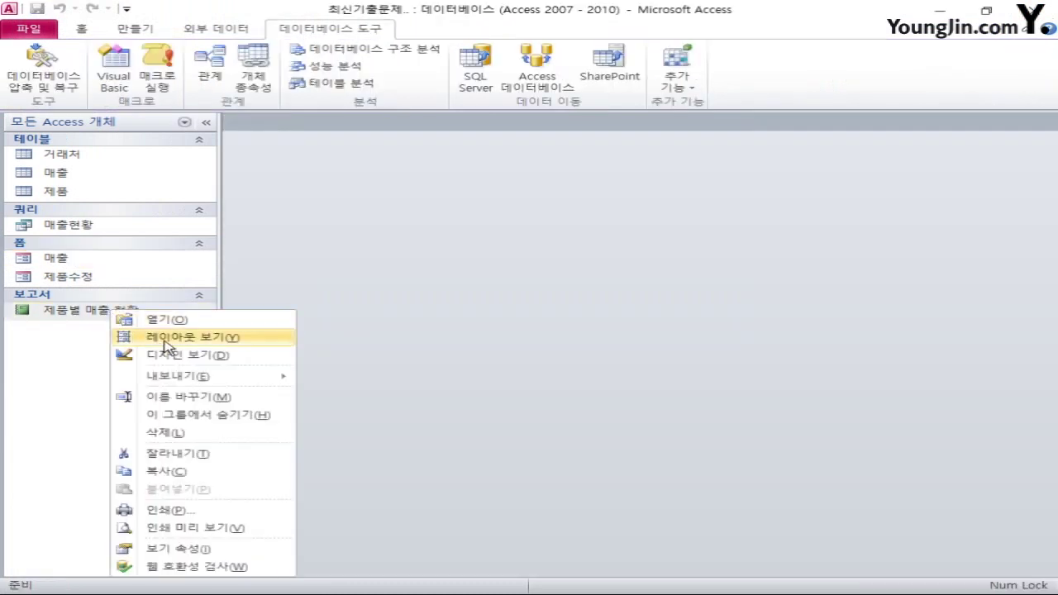
left_click(161, 355)
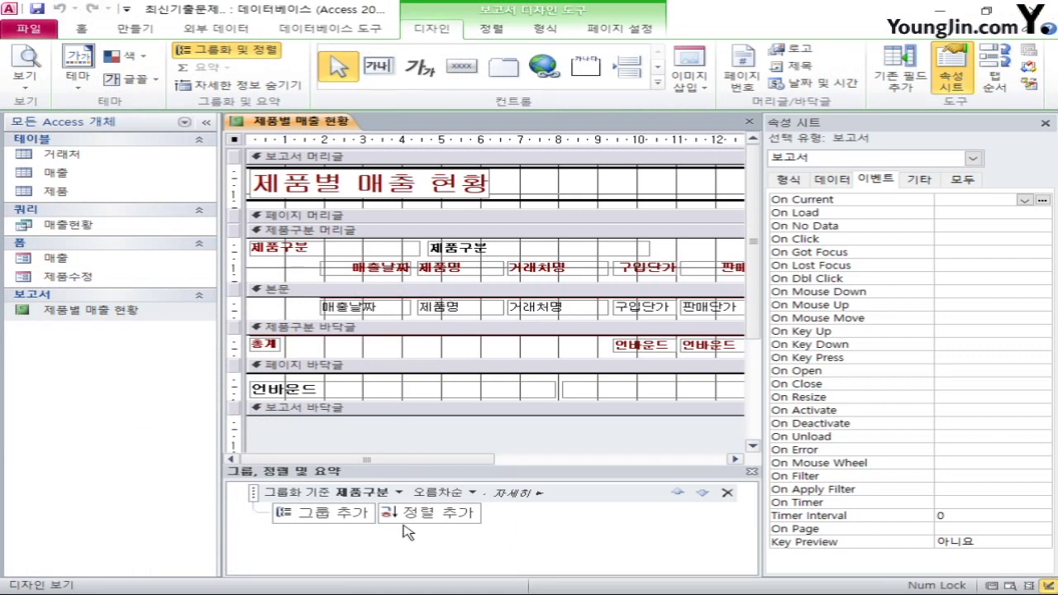
left_click(428, 512)
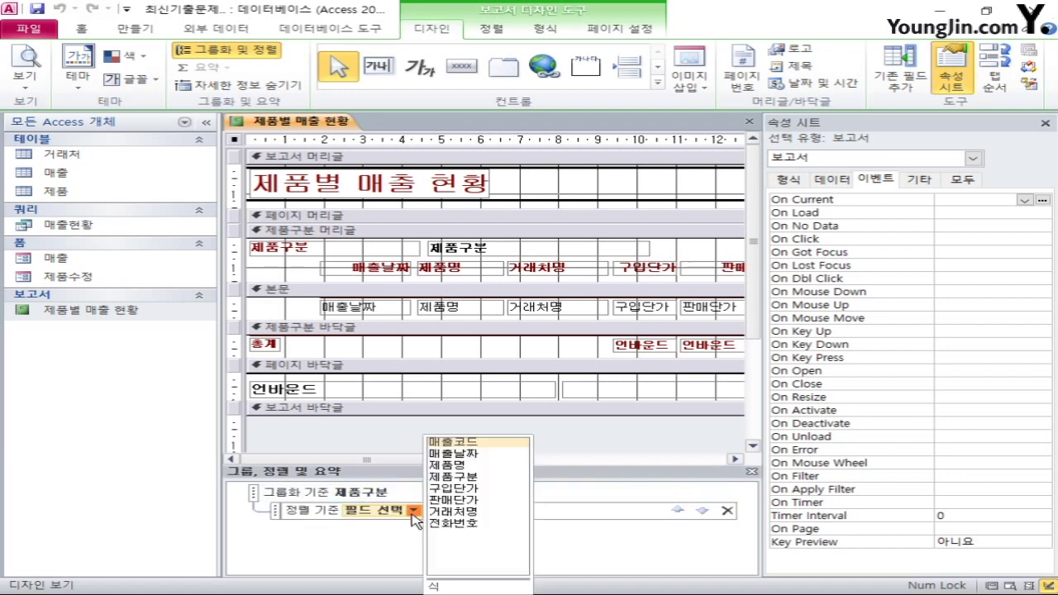
left_click(468, 455)
left_click(380, 534)
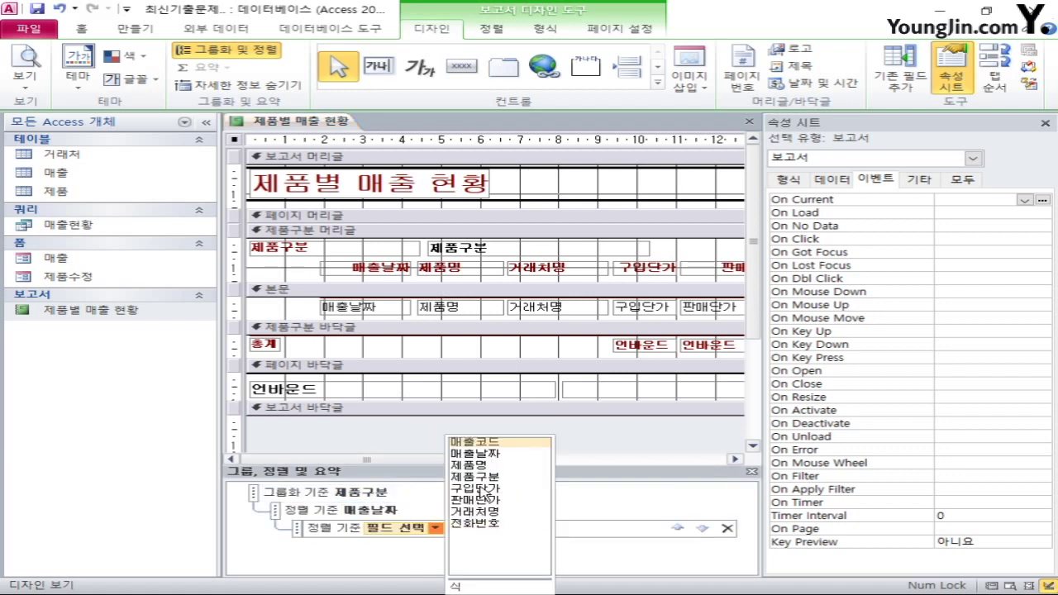
left_click(482, 465)
left_click(476, 547)
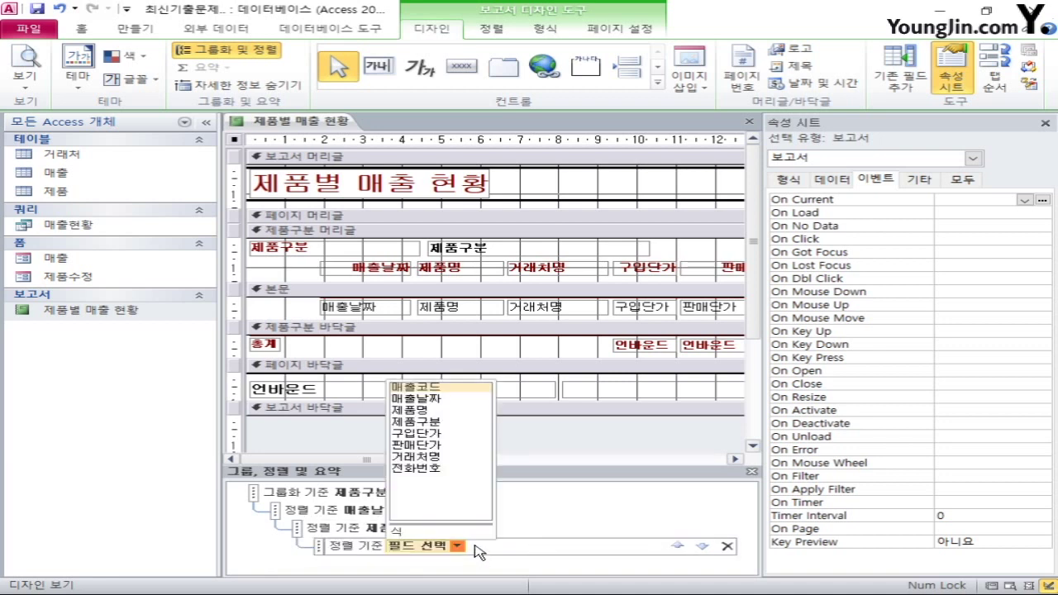
left_click(445, 457)
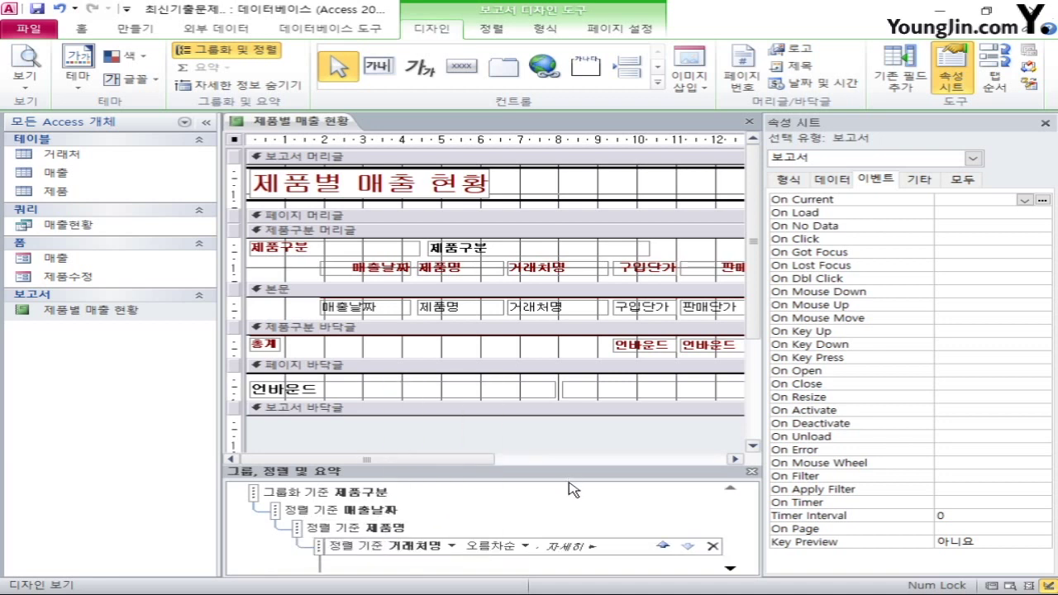
Step: Set the control source of the txt_순이익 text box to =[판매단가]-[구입단가]
left_click(973, 158)
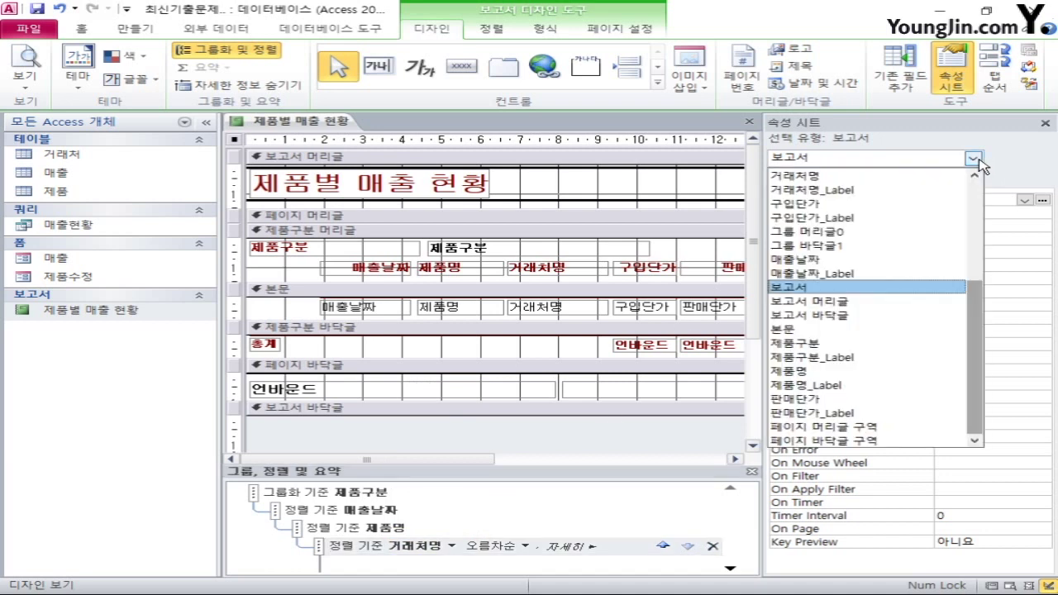
left_click_drag(980, 319, 980, 236)
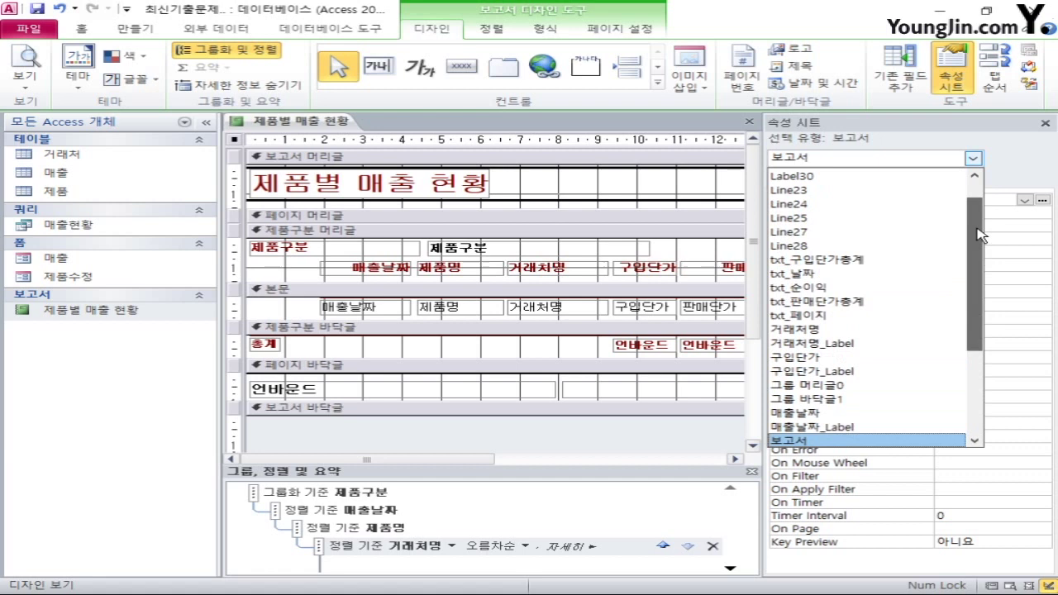
left_click(894, 290)
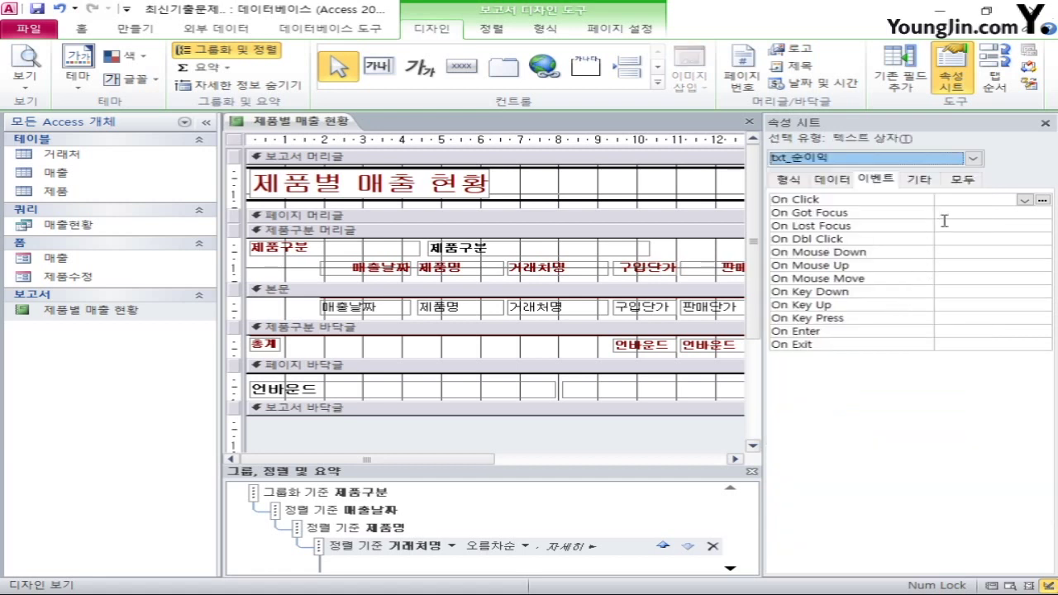
left_click(966, 184)
left_click(957, 213)
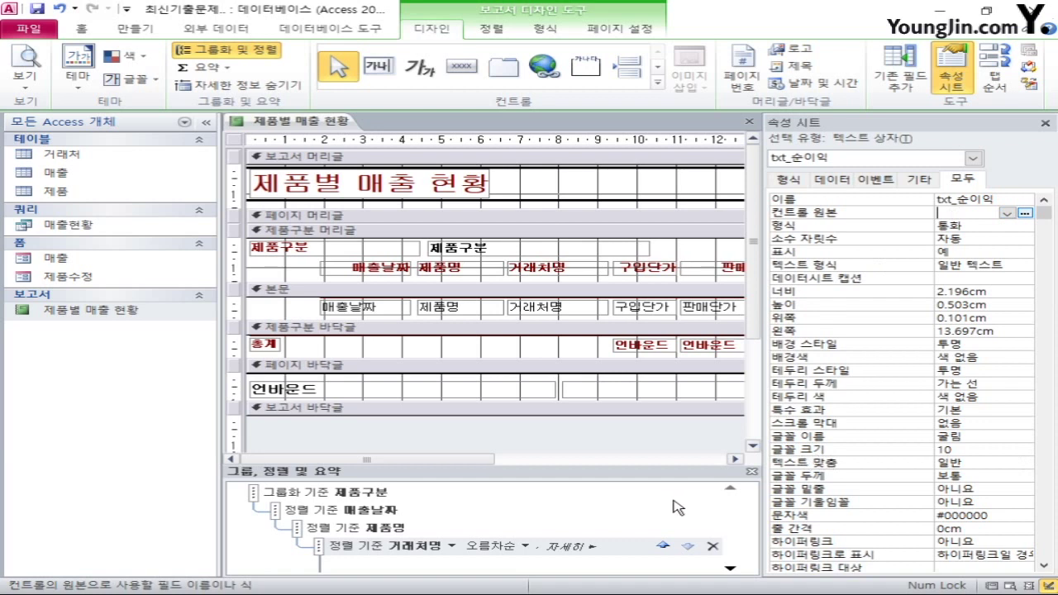
type("=")
type("[판")
type("매단가]-[")
type("구입단가")
type("]")
key("Return")
left_click(404, 389)
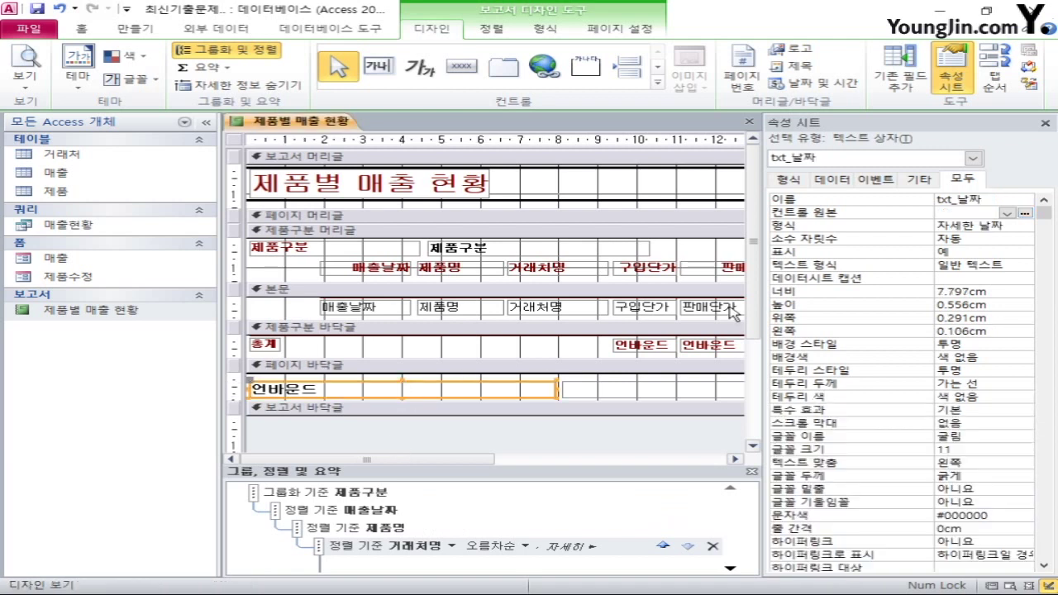
Step: Set the control source of txt_판매단가총계 in the 제품구분 footer to =sum([판매단가])
left_click(974, 158)
left_click(947, 204)
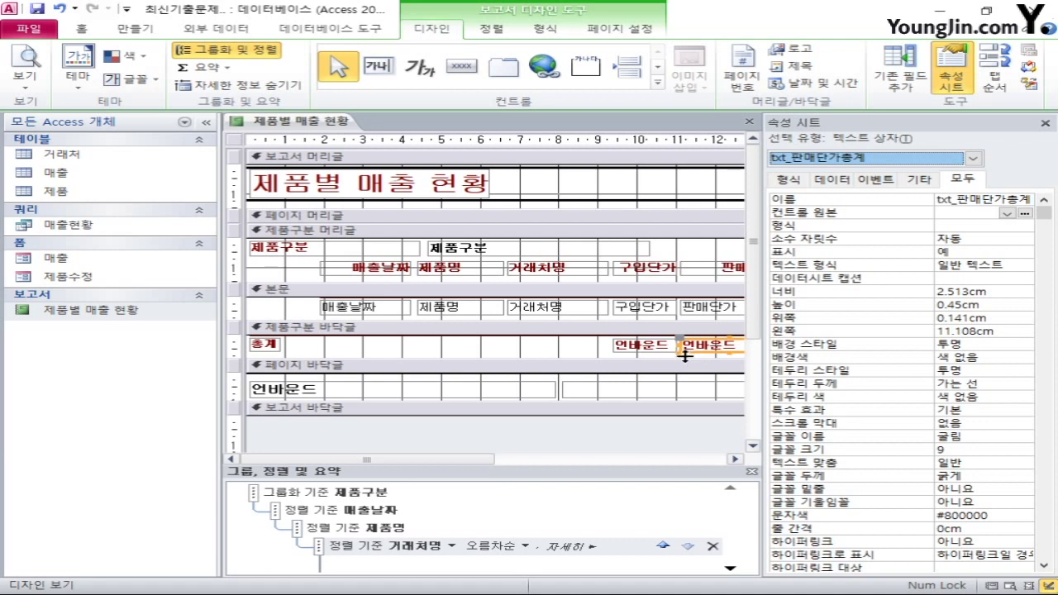
left_click(942, 212)
type("=sum")
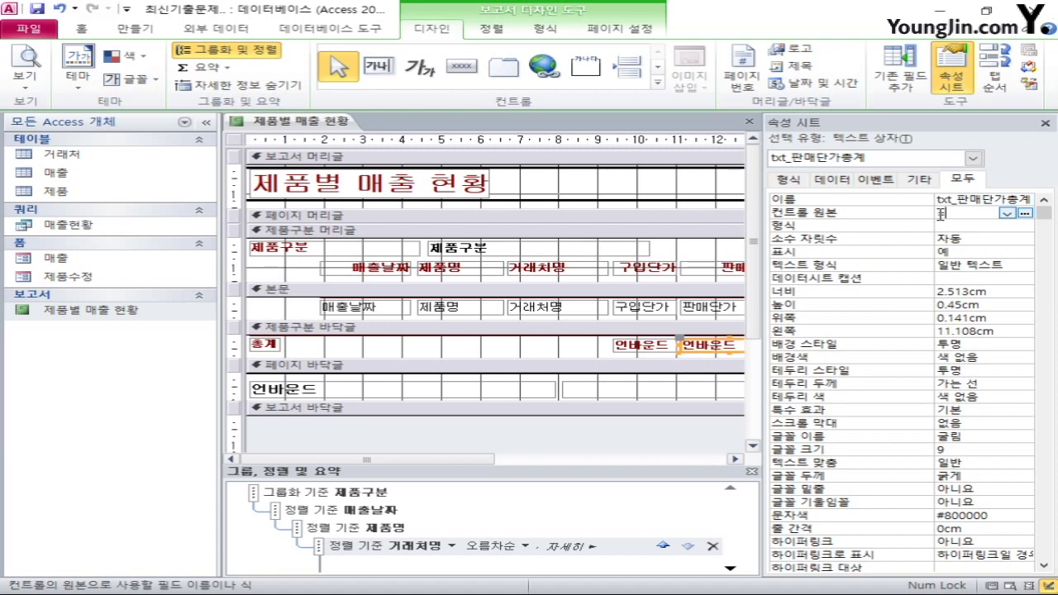
type("([")
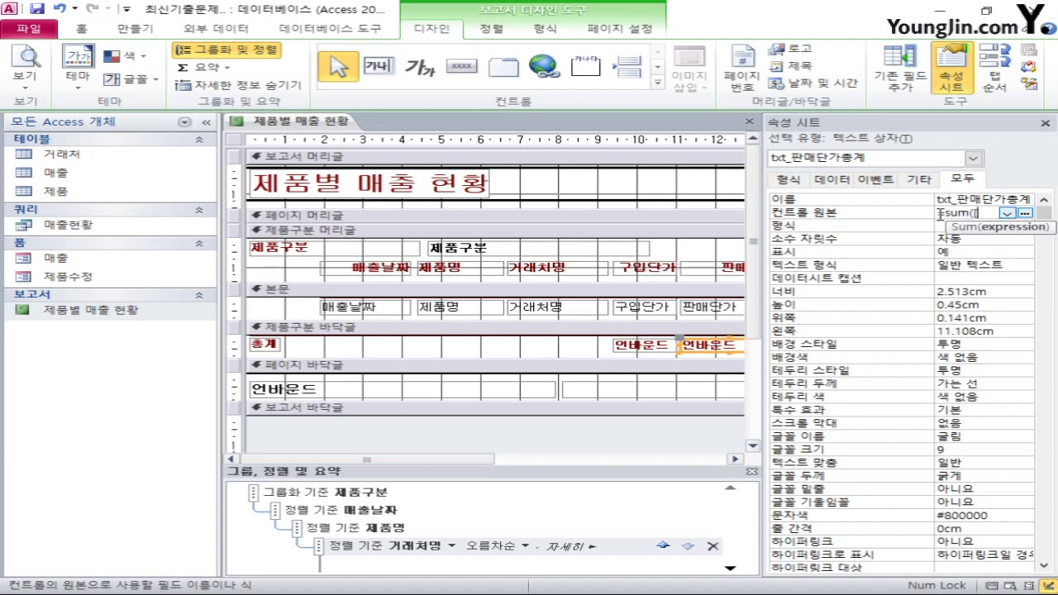
type("판매단가")
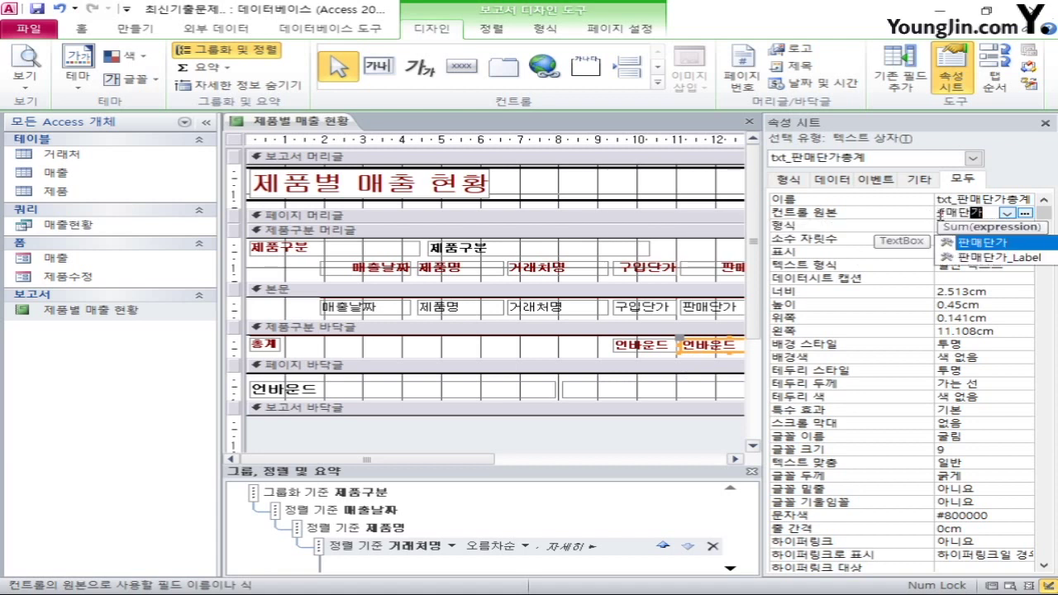
type("])")
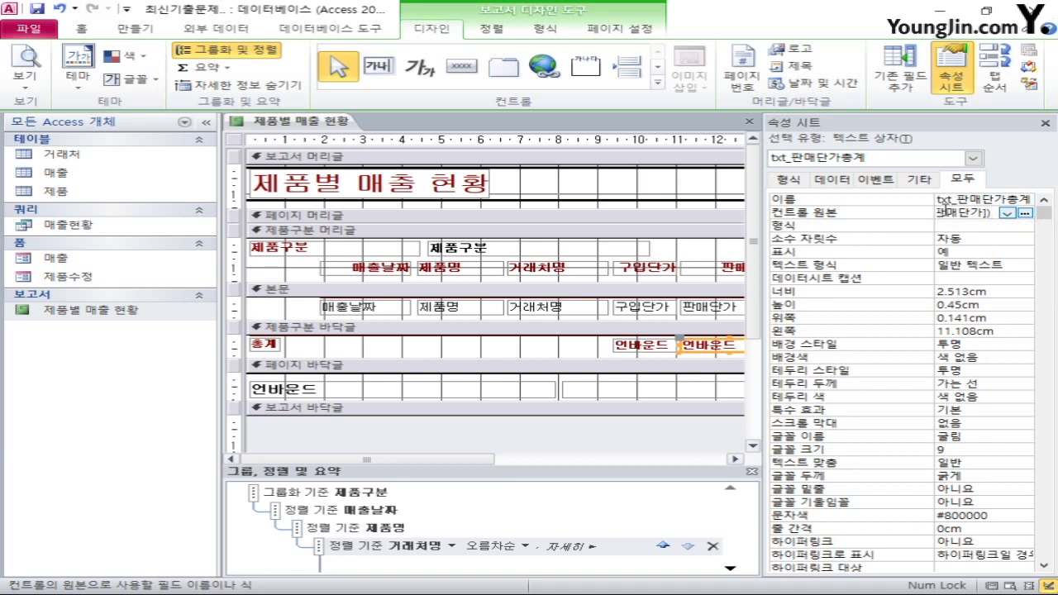
Step: Set the control source of txt_구입단가총계 in the 제품구분 footer to =sum([구입단가])
left_click(653, 345)
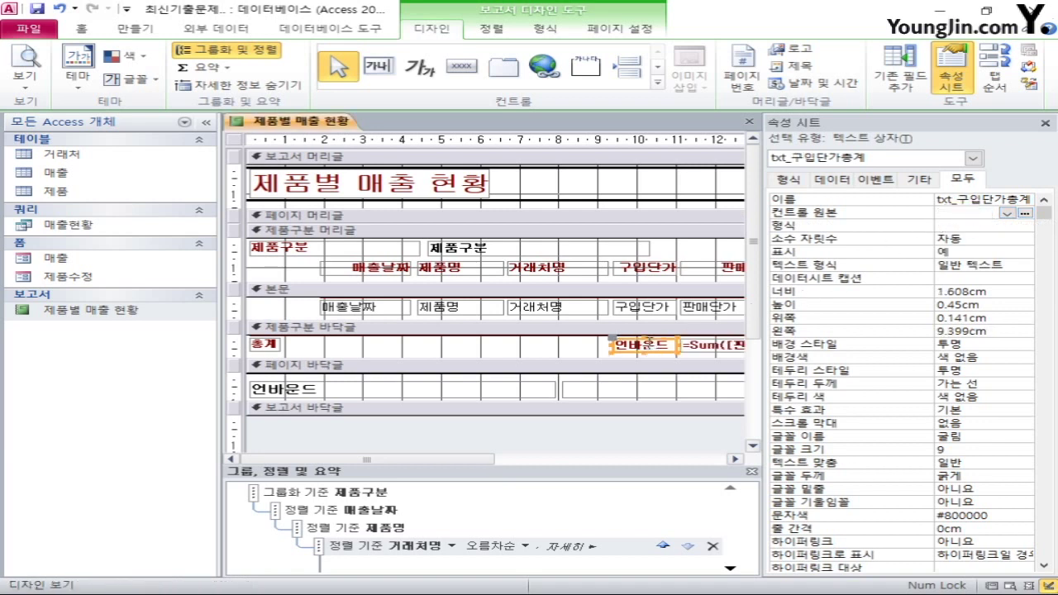
left_click(961, 213)
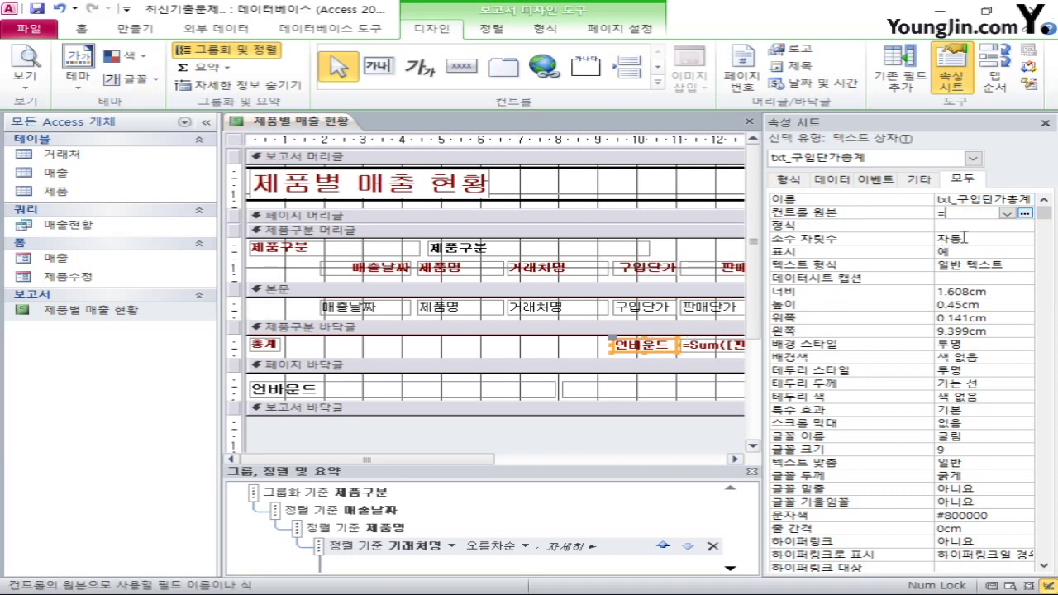
type("=sum")
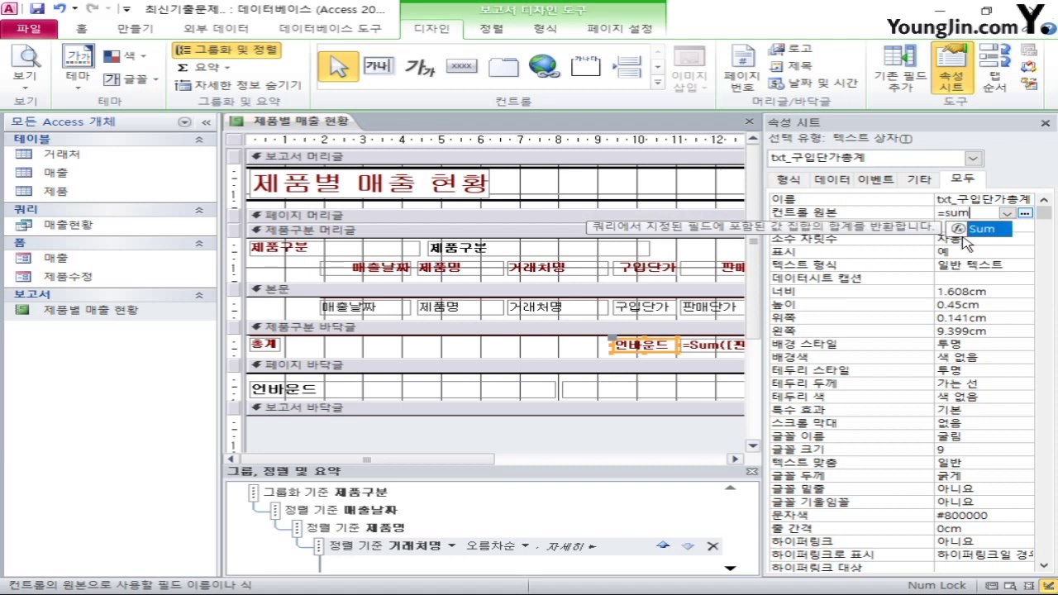
type("(")
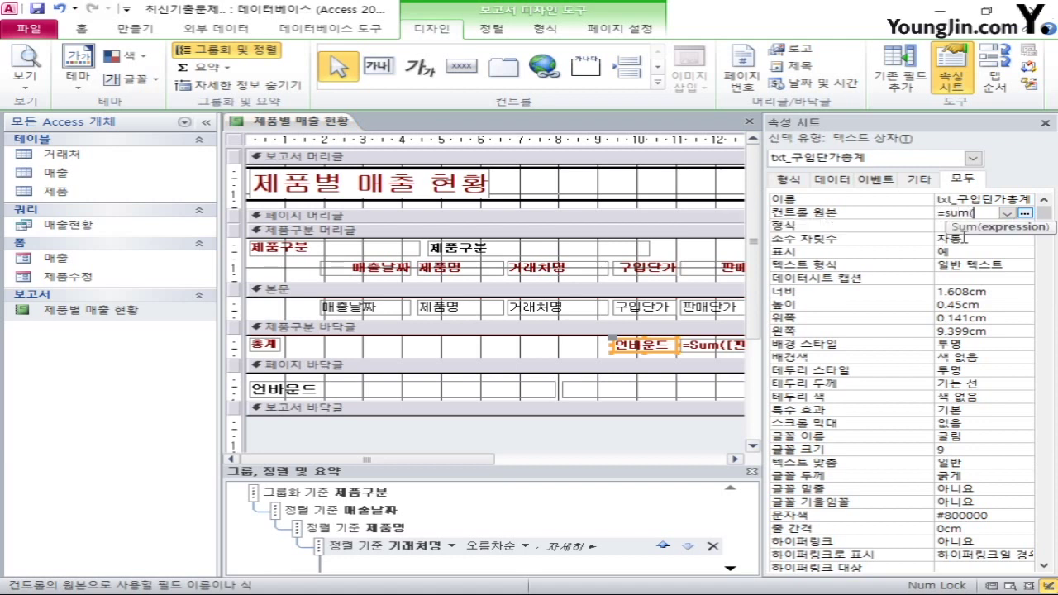
type("[구입단가])")
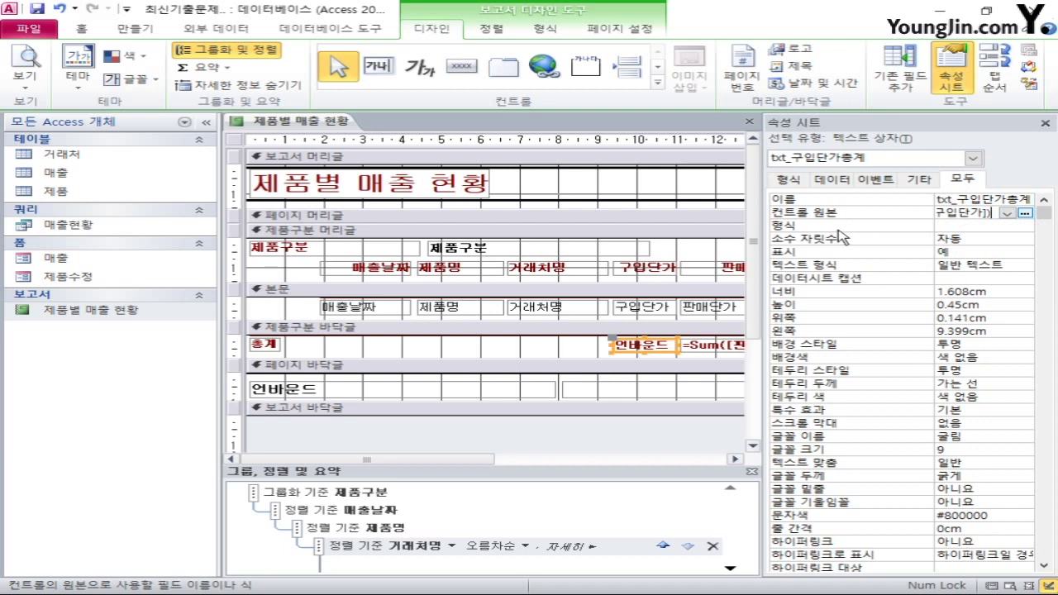
Step: Set the control source of the txt_날짜 text box in the page footer to =now()
left_click(384, 390)
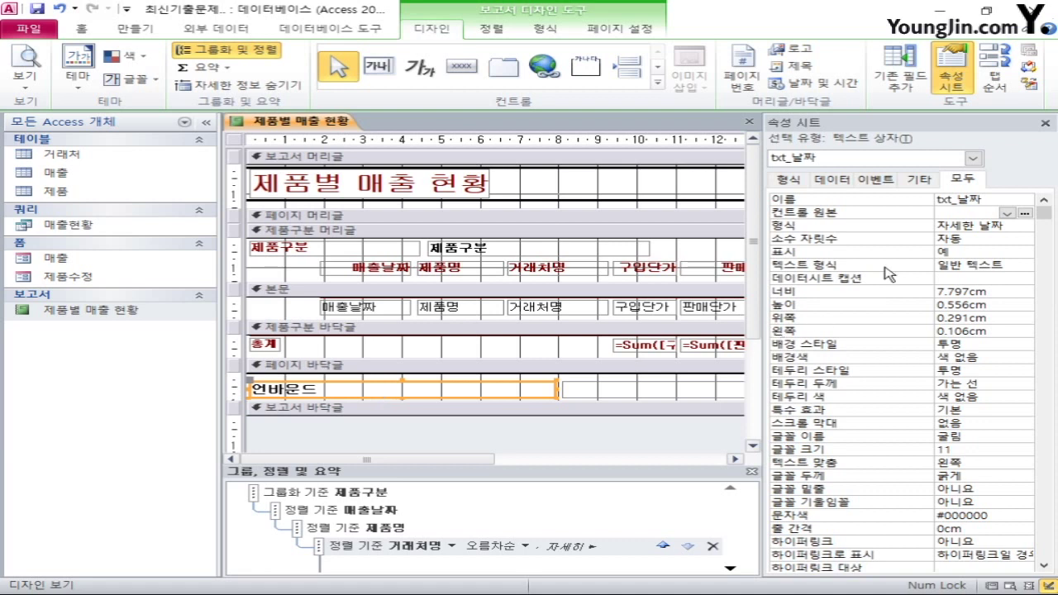
left_click(1005, 214)
type("=")
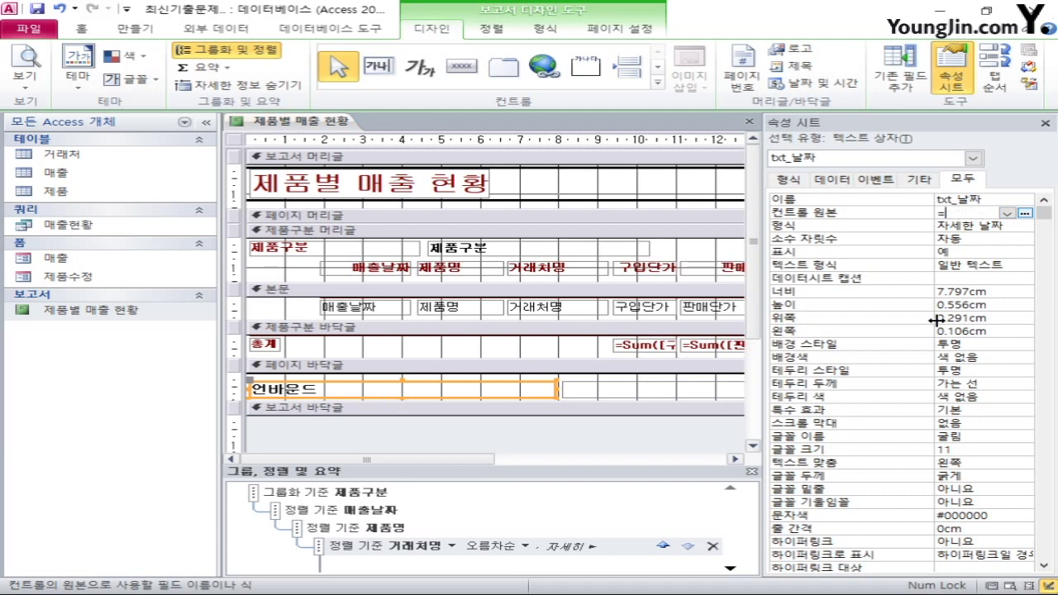
type("now()")
Step: Replace the format of txt_날짜 with yyyy년 m월 d일 aaaa AM/PM h시 n분 s초 using the zoom editor
left_click(997, 230)
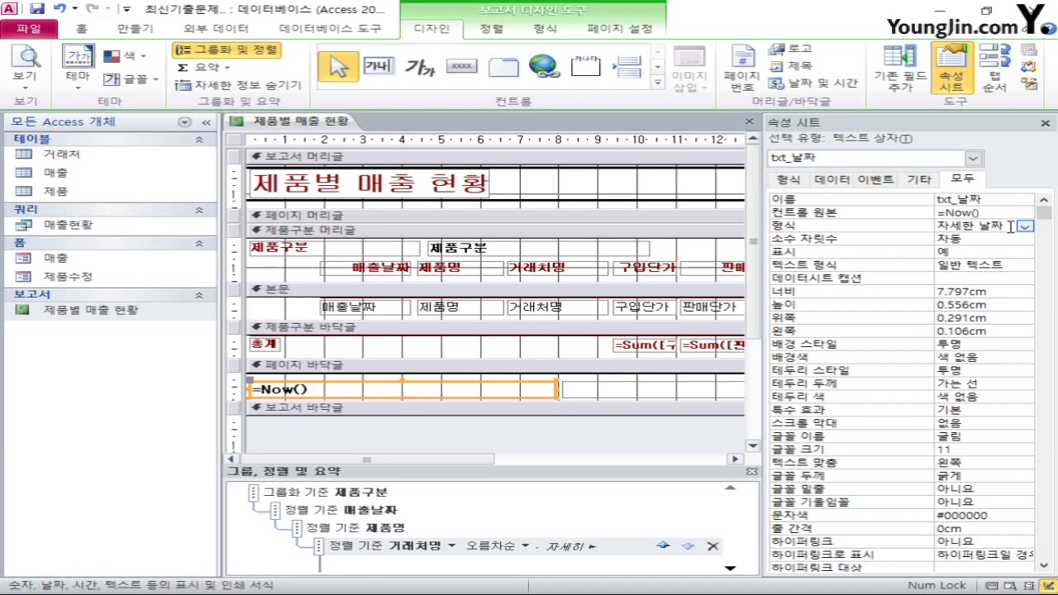
left_click_drag(1003, 228, 934, 232)
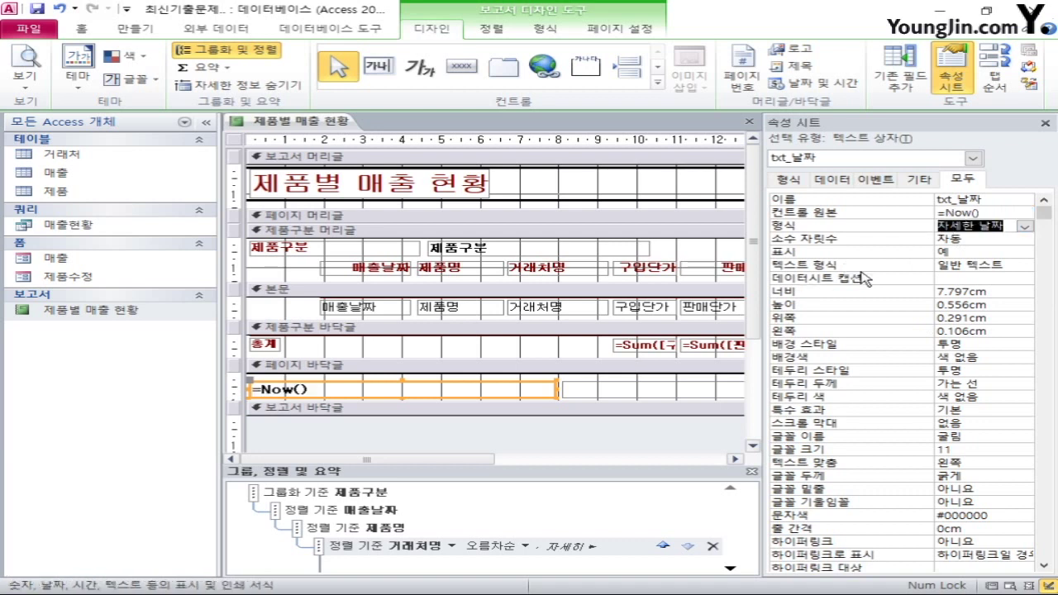
left_click(1025, 225)
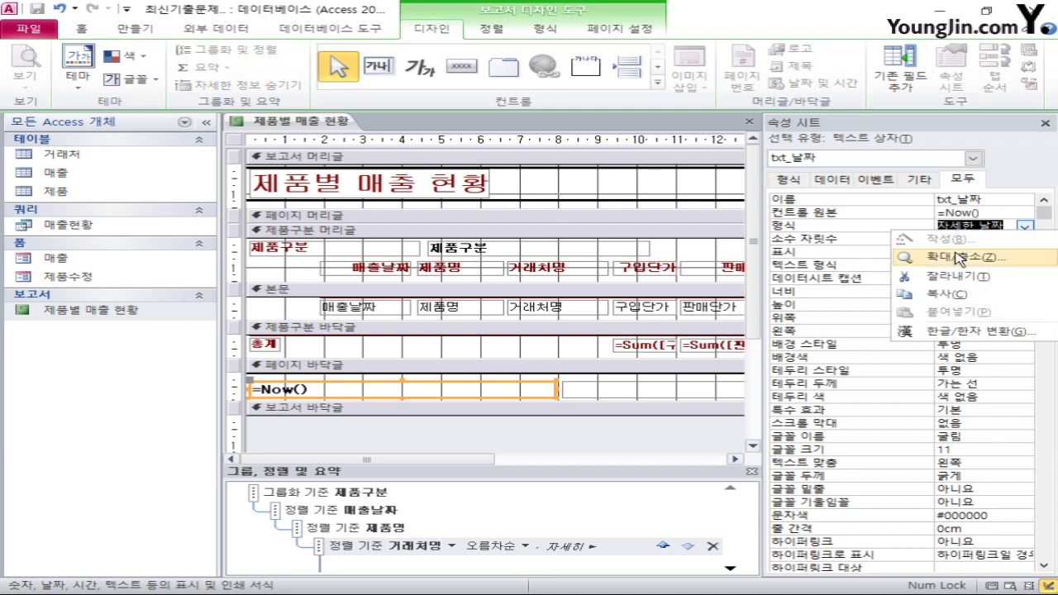
left_click(945, 263)
key("shift+F2")
type("yyyy")
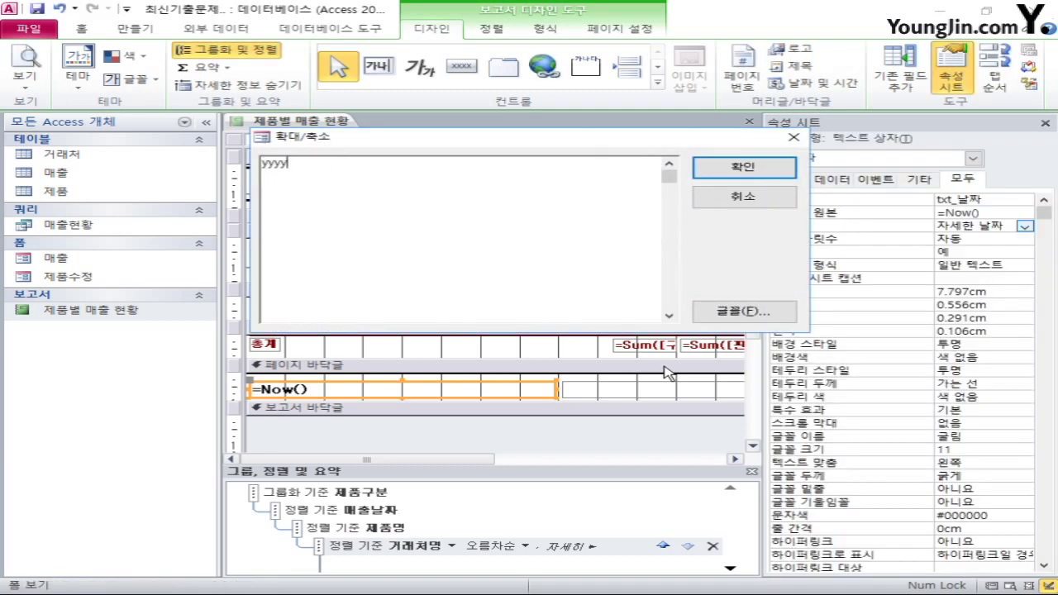
type("년")
type("md")
key("BackSpace")
type("월 d일 aaaa")
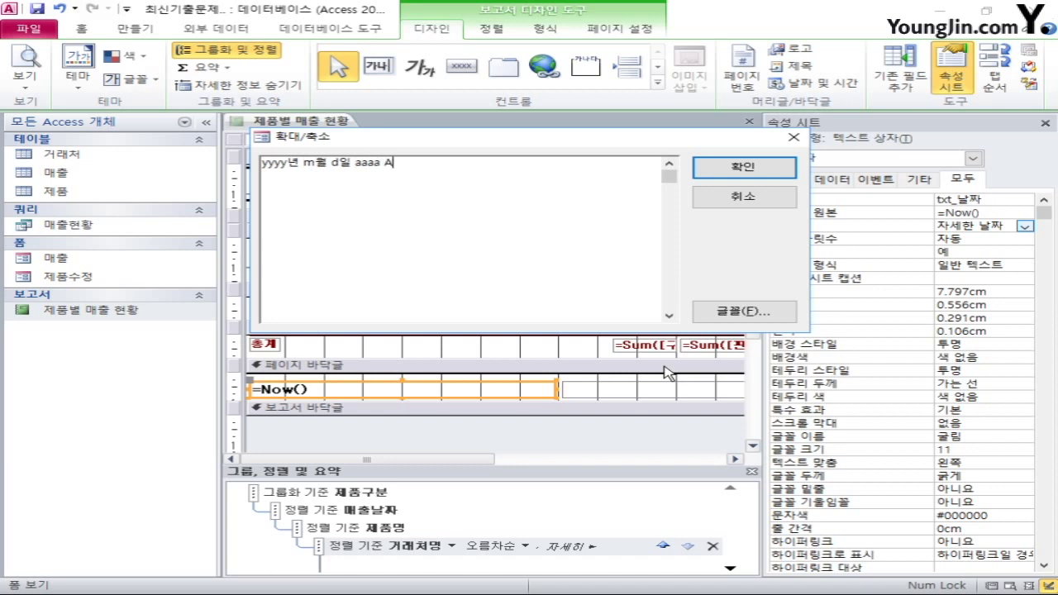
type(" AM/PM")
type("h시 n분 s초")
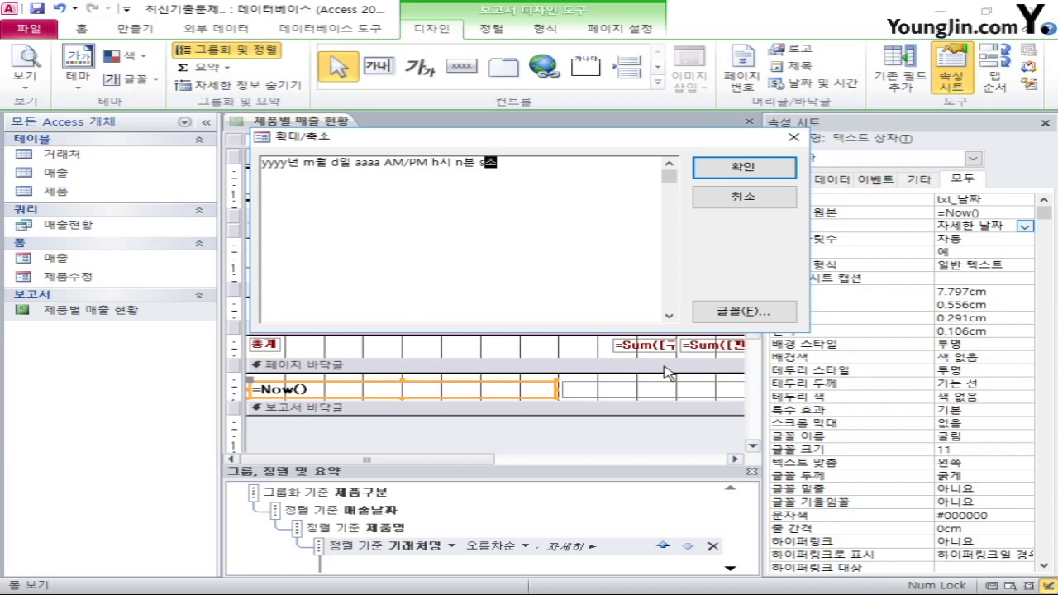
key("Return")
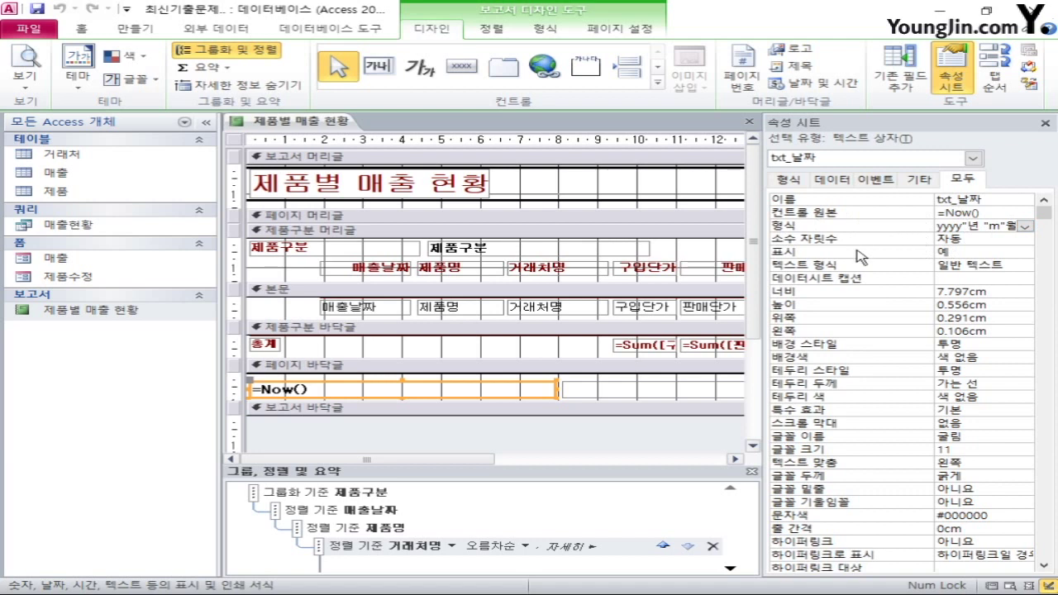
Step: Set txt_페이지's control source to ="현재 페이지 " & [page] & " / " & "전체 페이지 " & [pages] and close the report, saving it
left_click(973, 158)
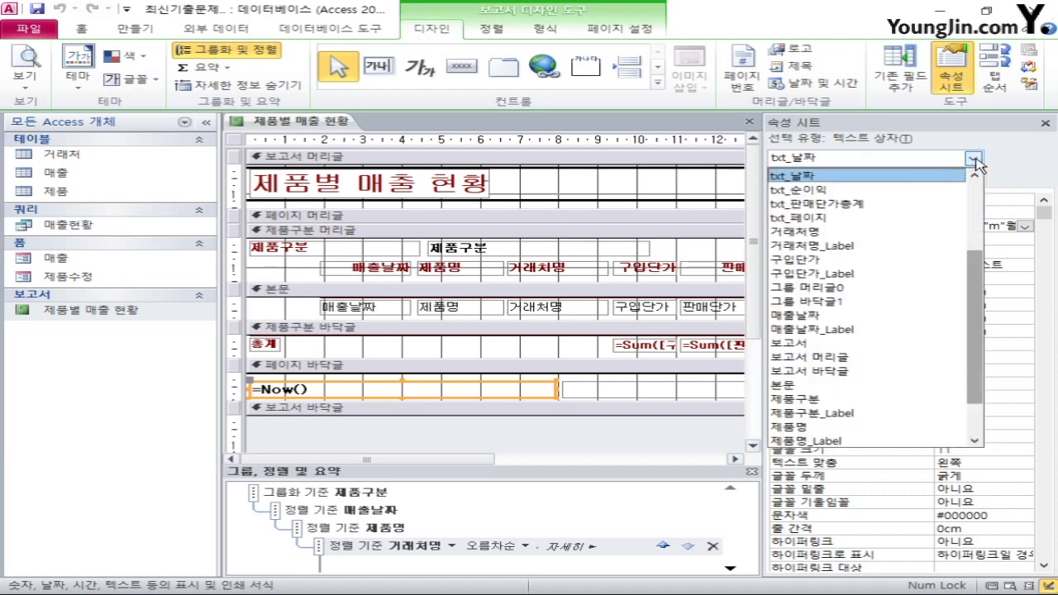
left_click(874, 217)
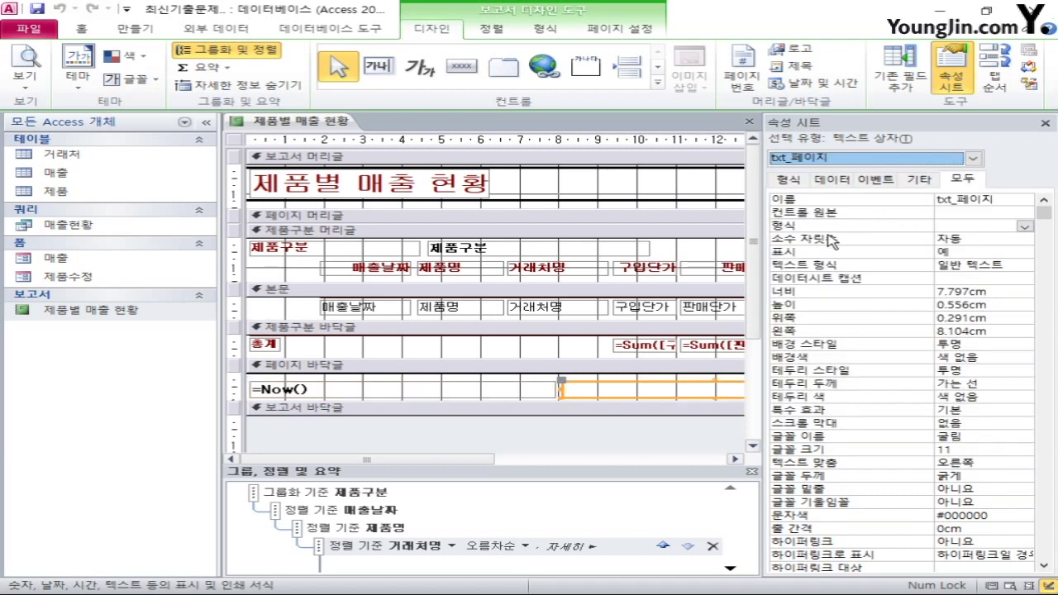
left_click(965, 213)
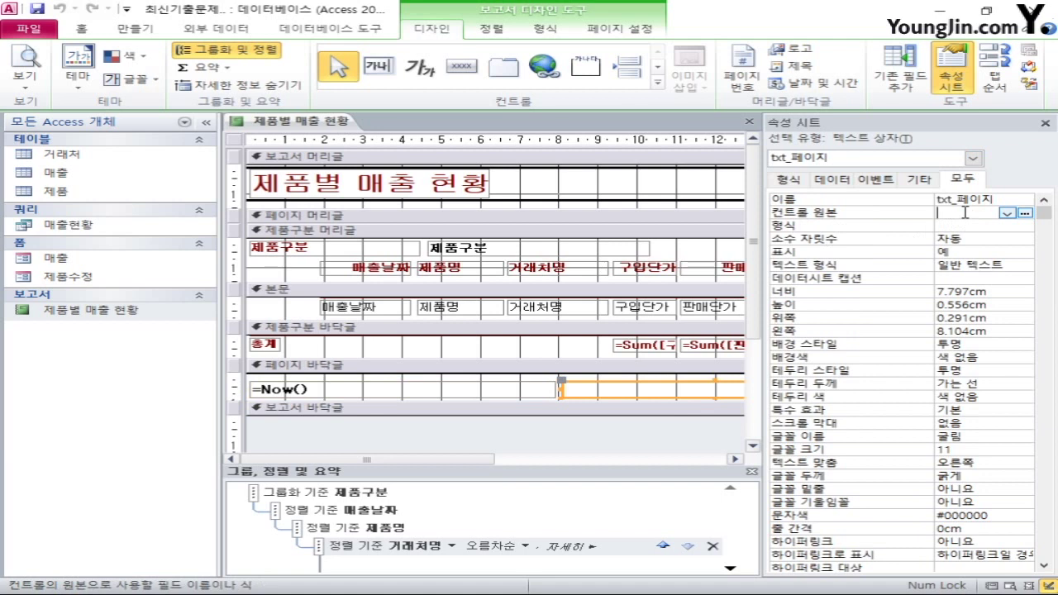
right_click(965, 212)
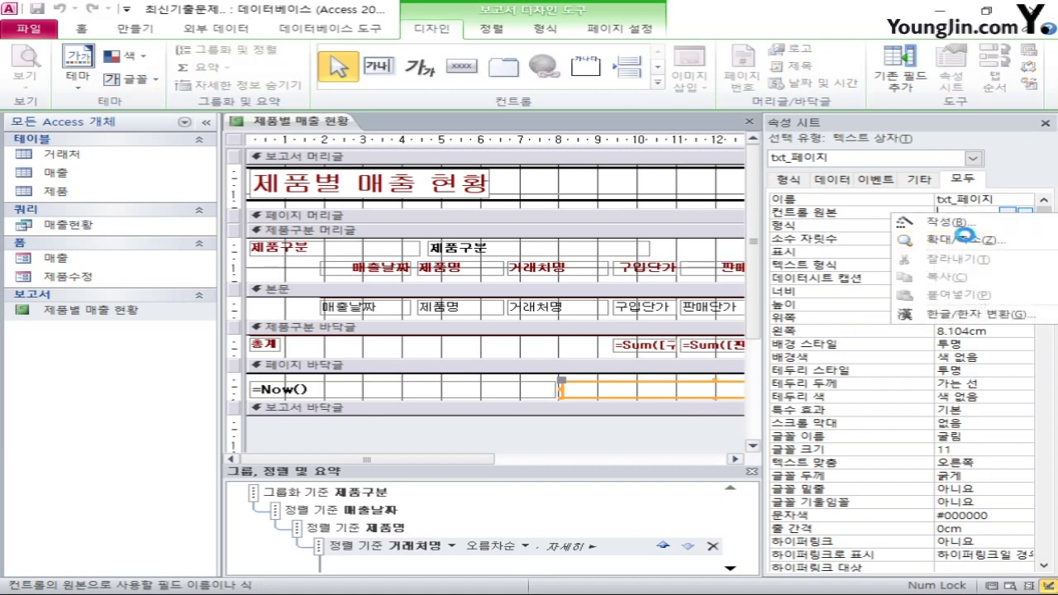
left_click(934, 239)
type("=")
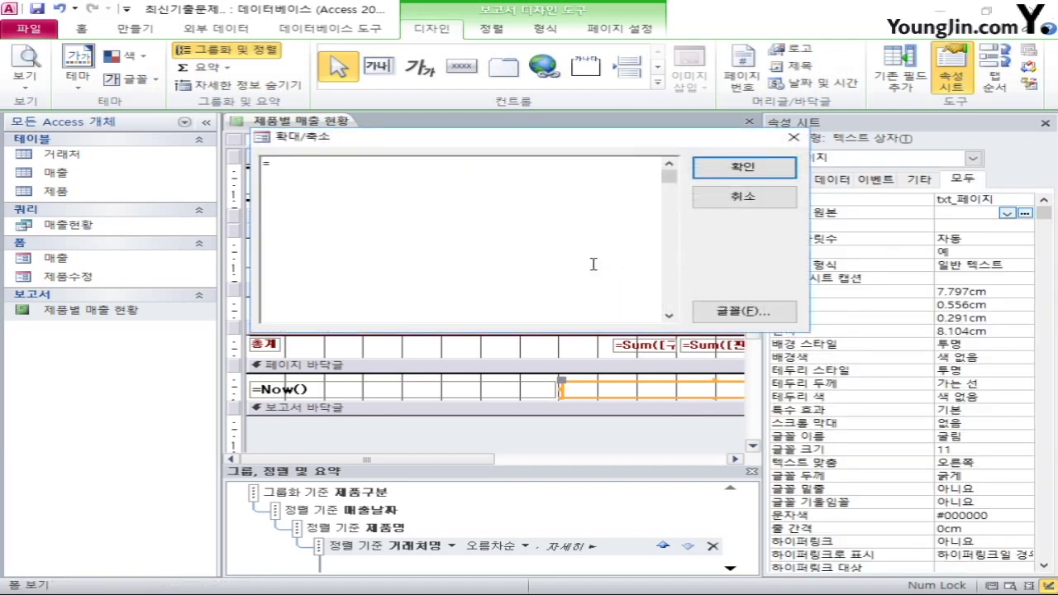
type("\"g")
type("현재 ")
type("페이지 \"")
type(" &")
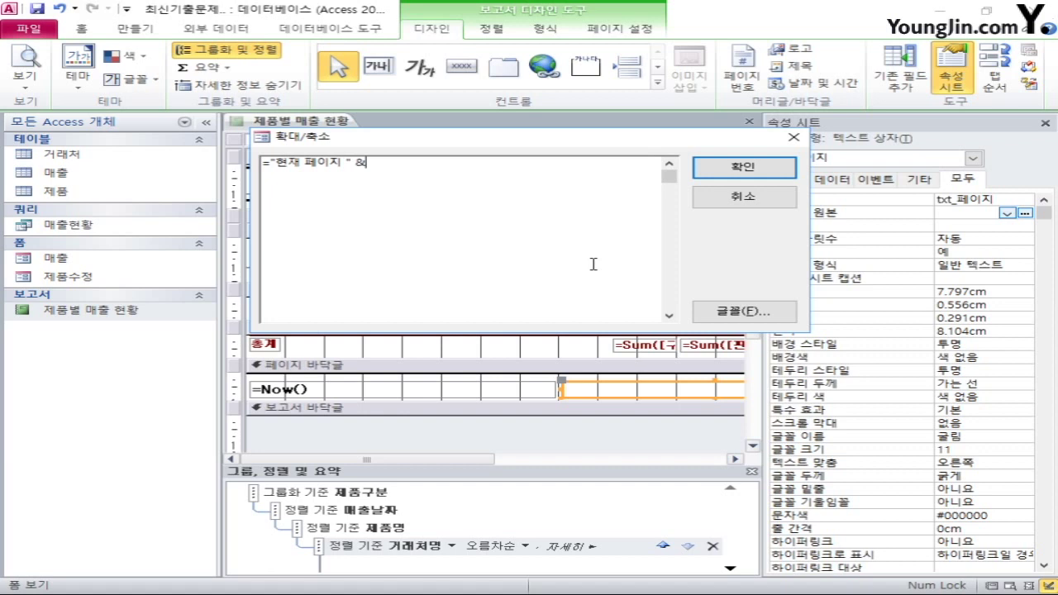
type(" [page] & \" / \" & \"전체 페이지 \"")
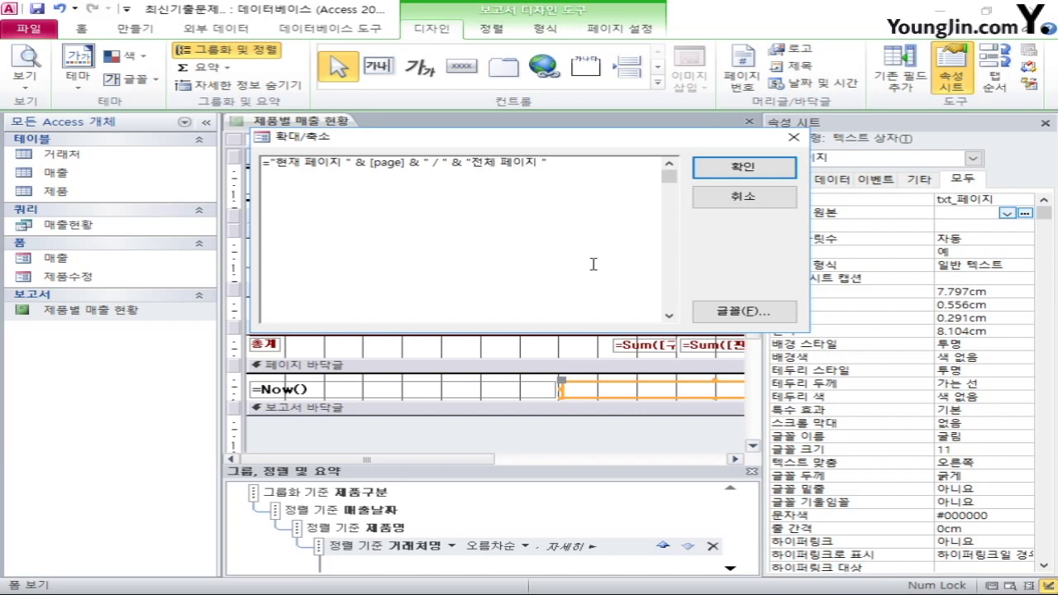
type(" & [pages]")
left_click(743, 168)
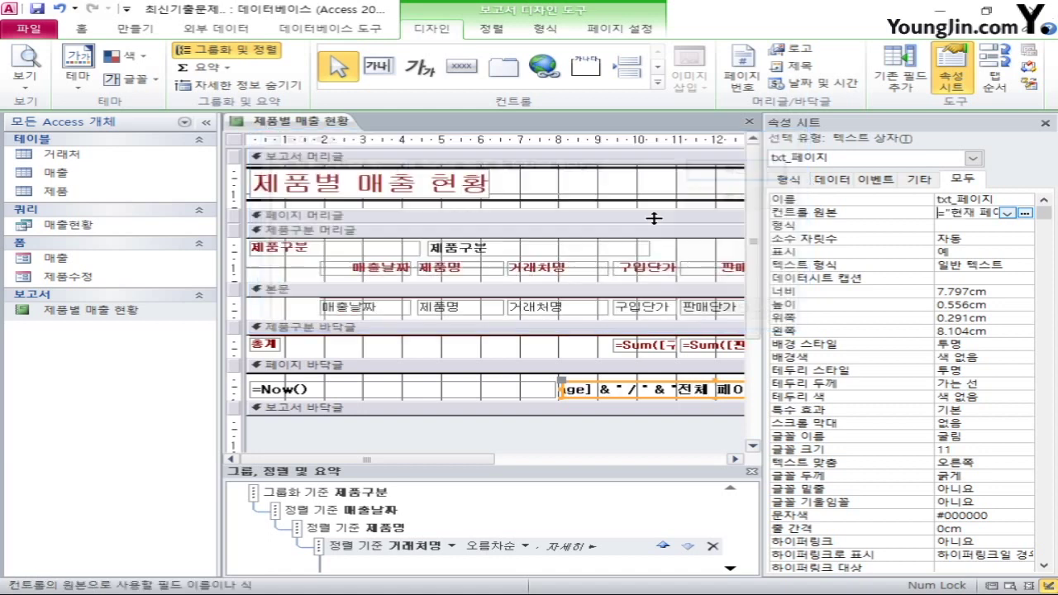
left_click(753, 124)
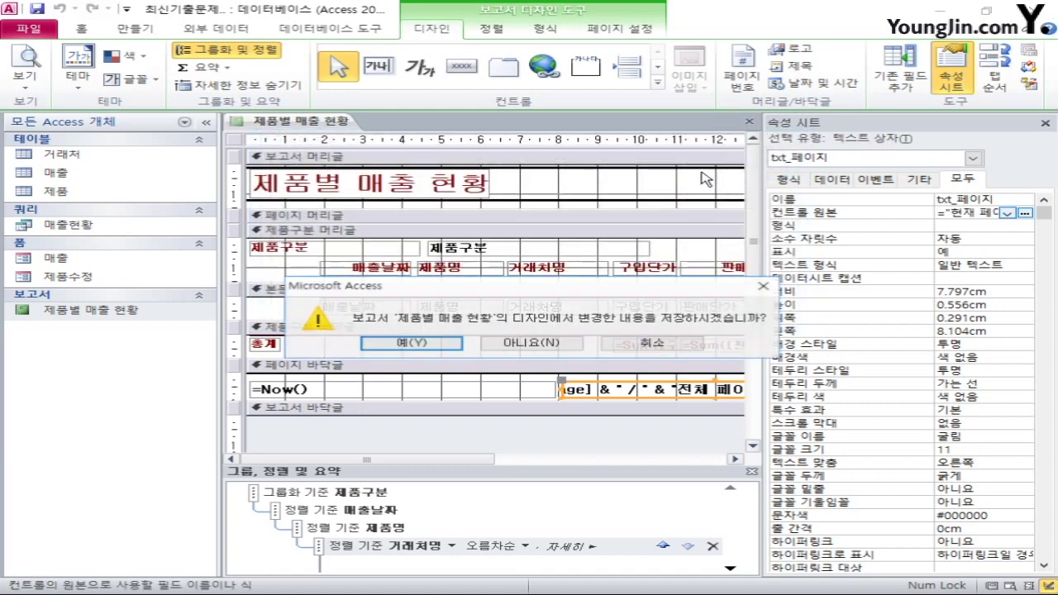
left_click(411, 340)
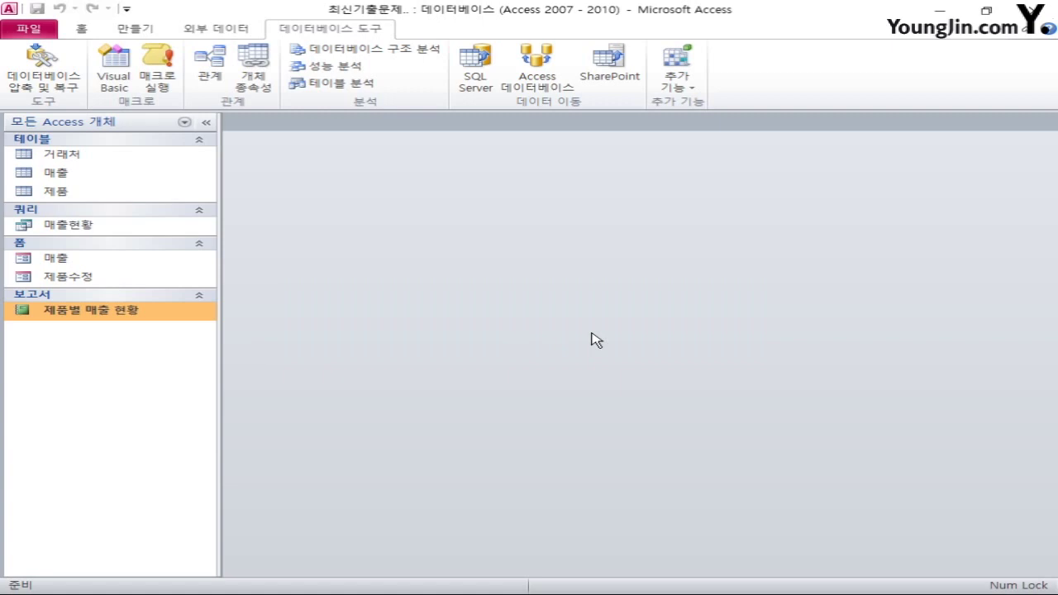
Step: Open the 매출 form in Design view and create an On Click event procedure for the cmd_조회 button
left_click(88, 262)
right_click(88, 262)
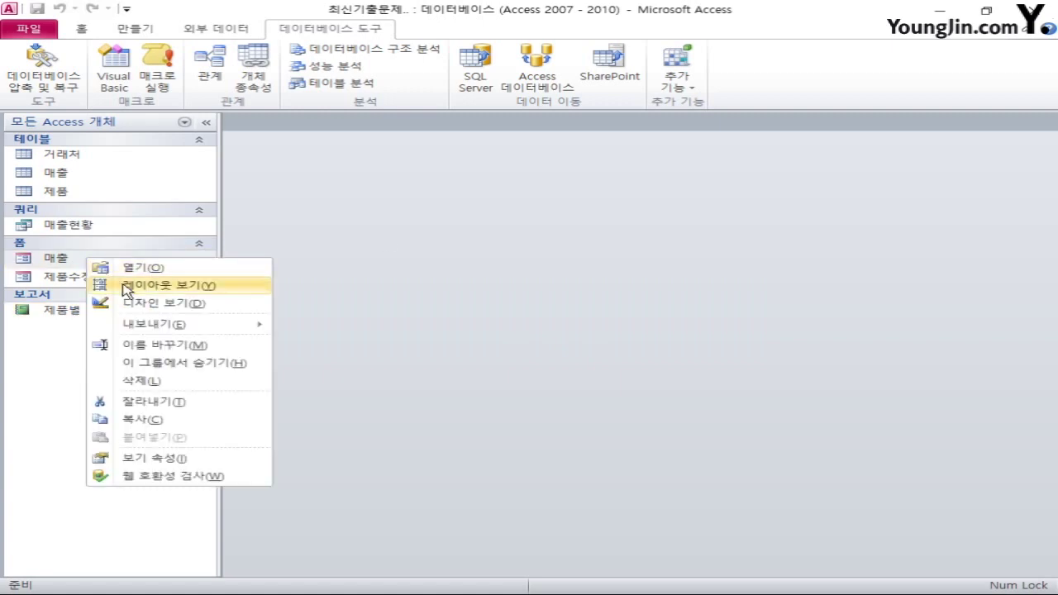
left_click(143, 304)
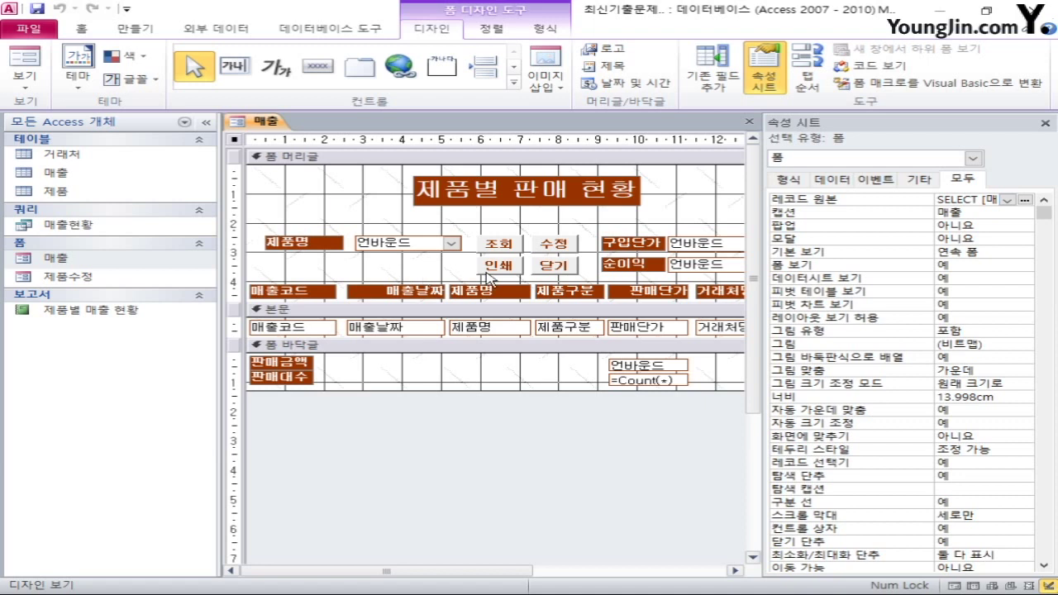
left_click(501, 246)
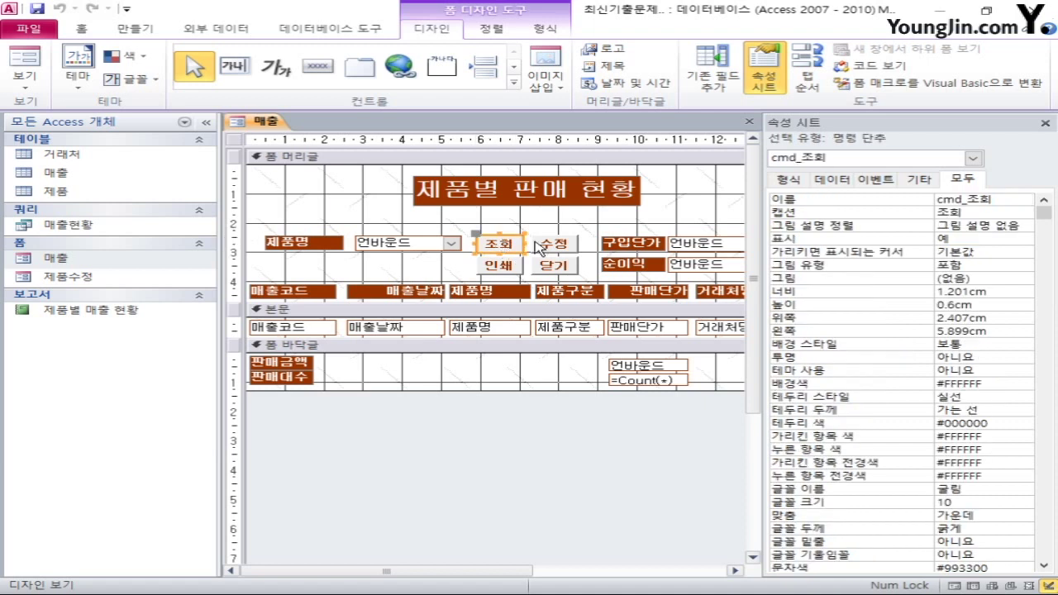
left_click(875, 180)
left_click(1024, 201)
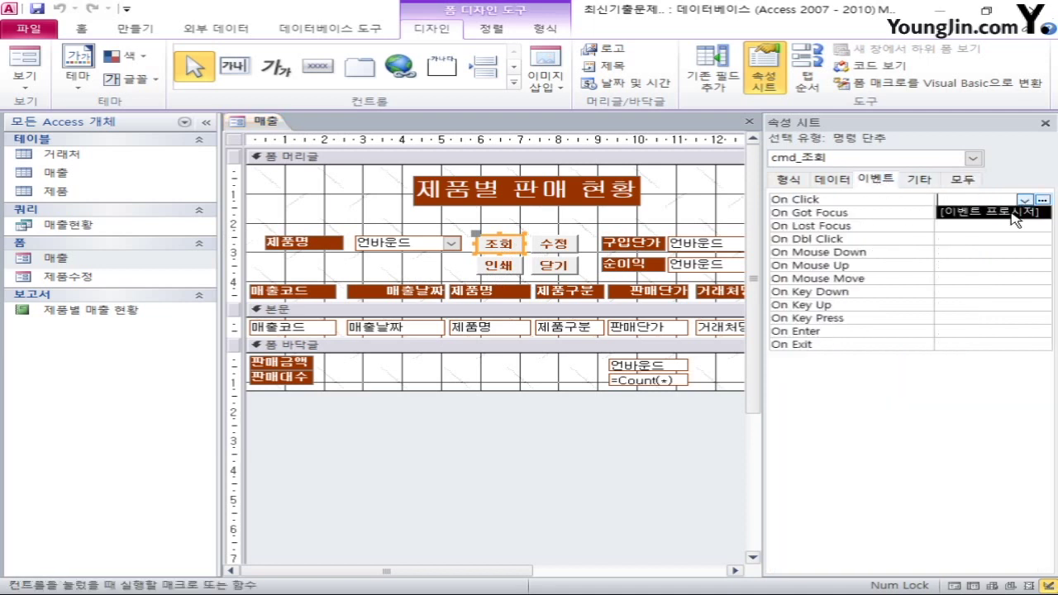
left_click(1015, 213)
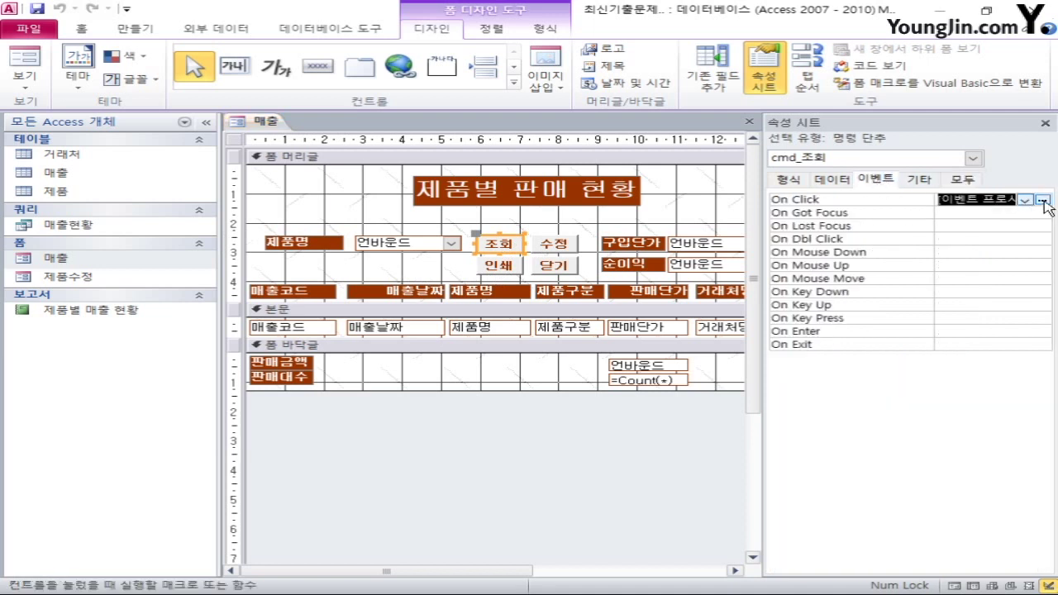
left_click(1043, 201)
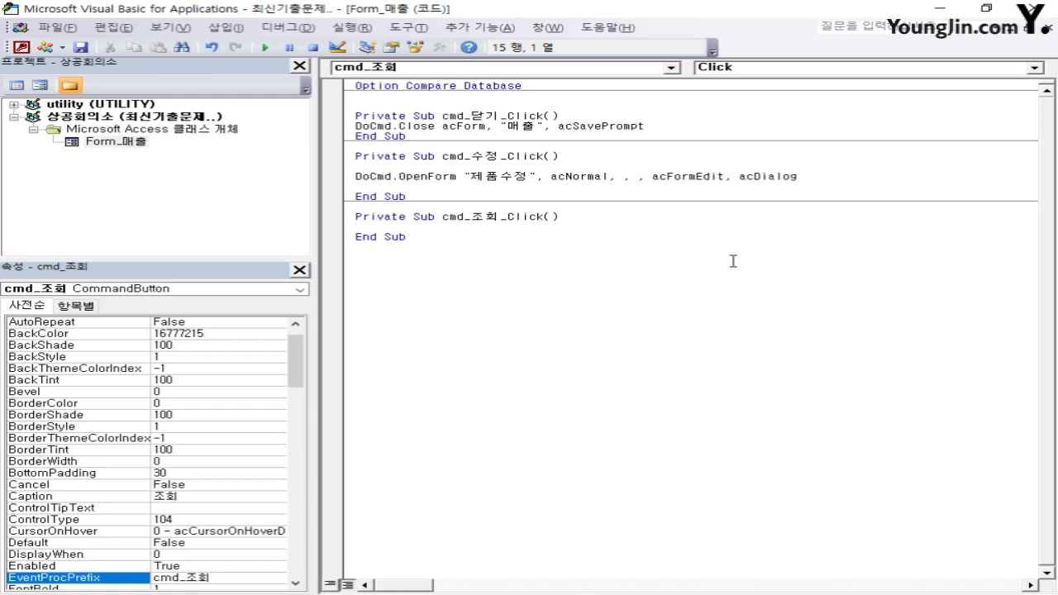
Step: Write a DoCmd.ApplyFilter statement in cmd_조회_Click with a where condition comparing 제품명 to cmd_제품명
key("Return")
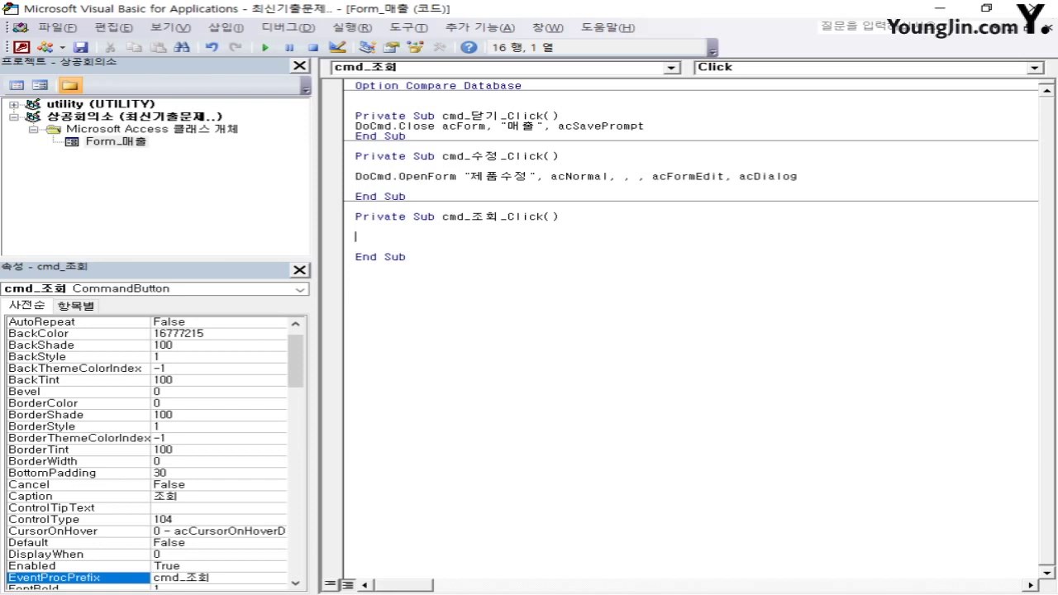
type("ㅇ")
key("BackSpace")
type("docmd.a")
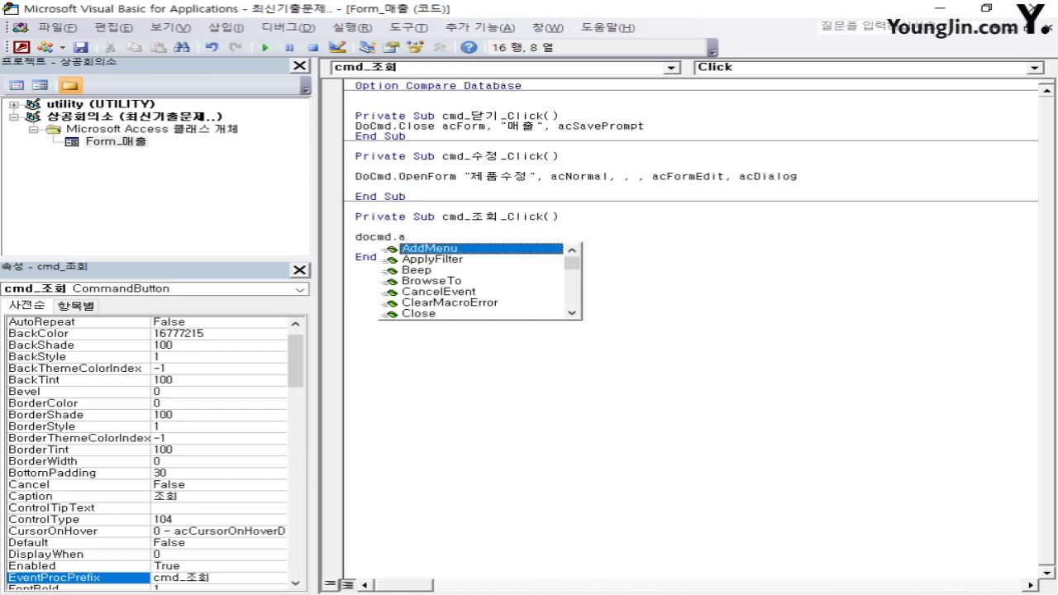
type("p")
key("Tab")
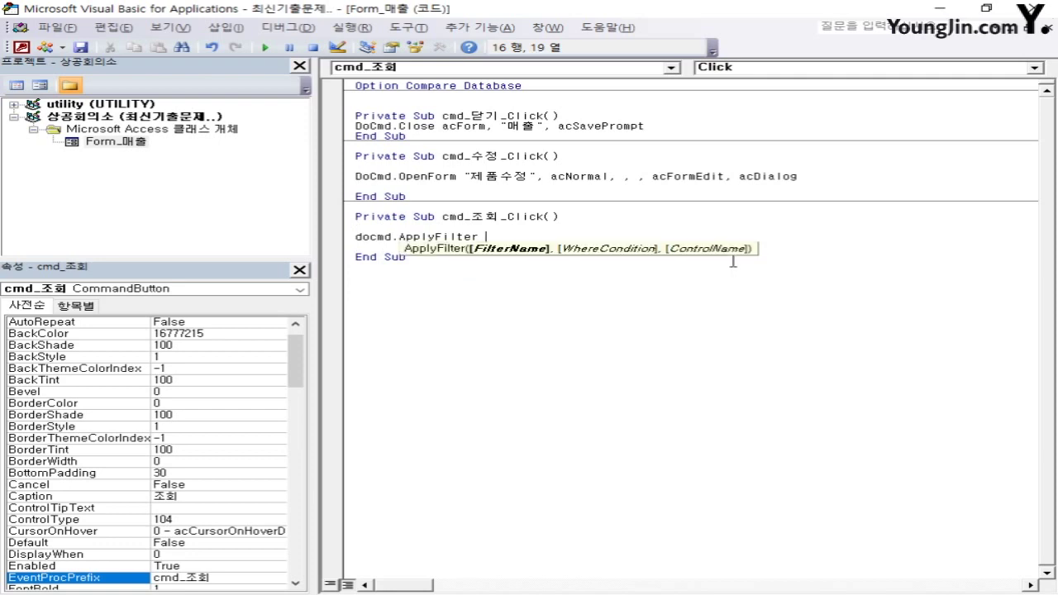
type(",")
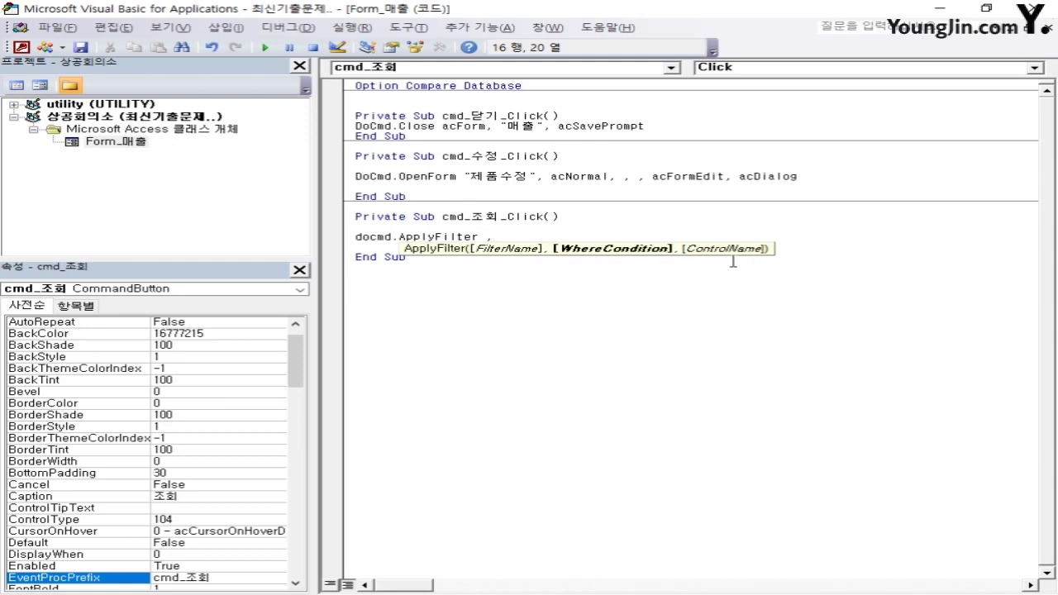
type(" \"제품명 =")
type("\"'")
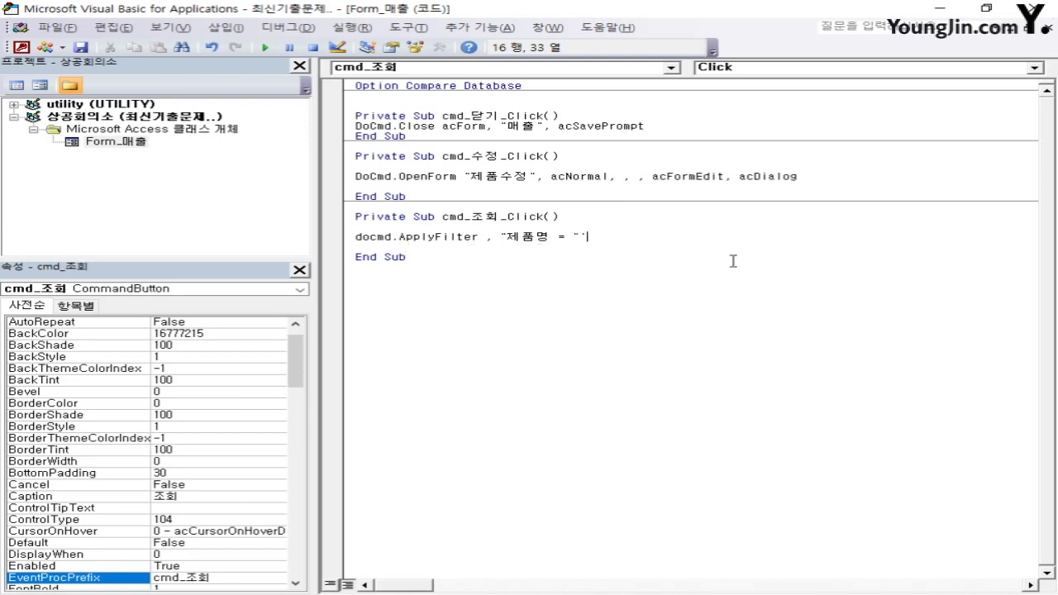
type(" & cmd_제품며")
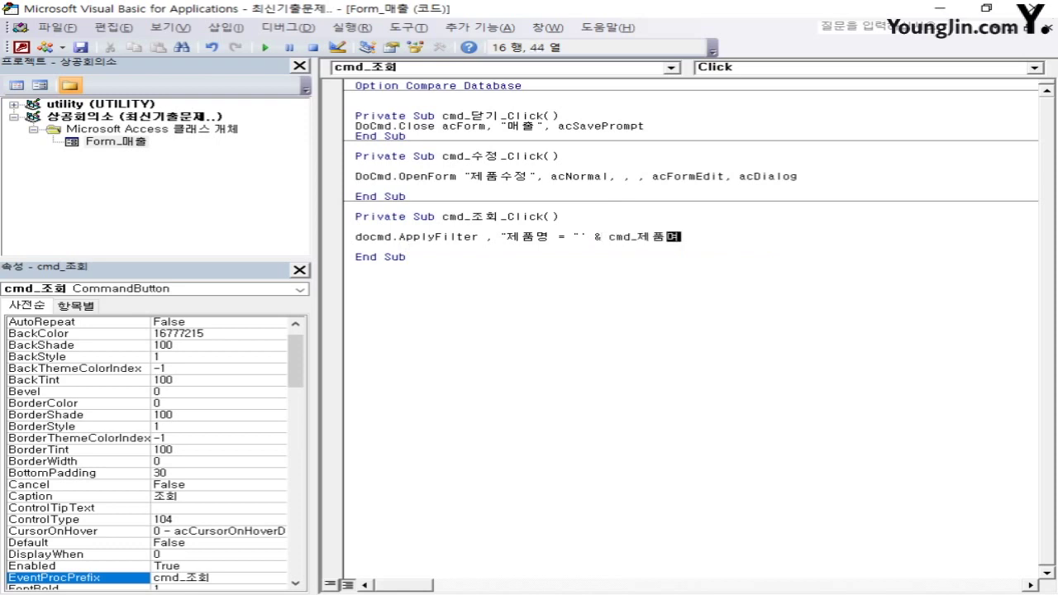
type("ㅇ & \"'\"")
key("Return")
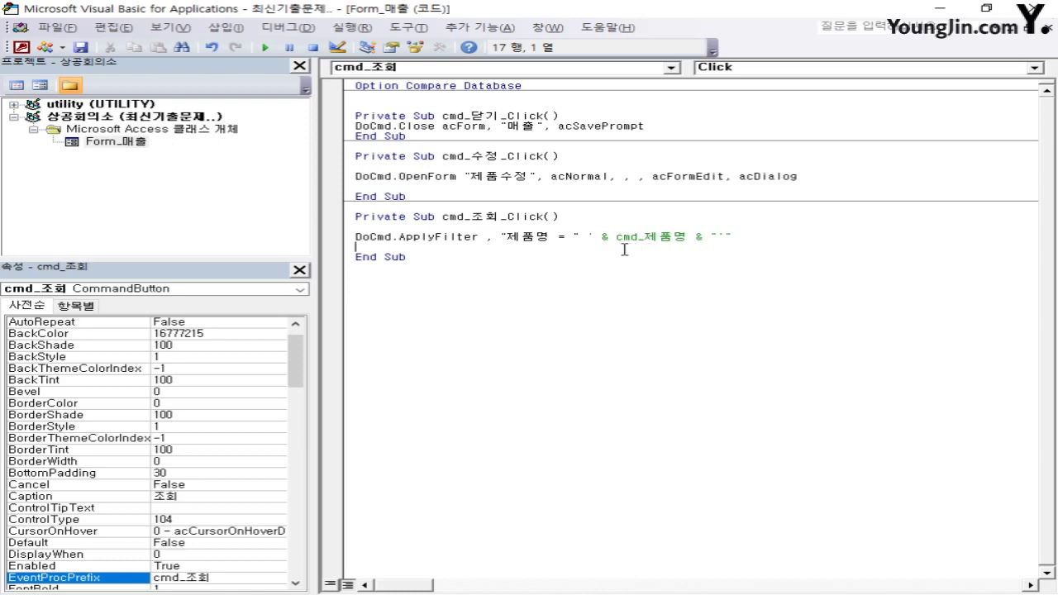
Step: Correct the quote order so the condition reads "제품명 = '" & cmd_제품명 & "'", and close the code editor
left_click_drag(594, 238, 576, 237)
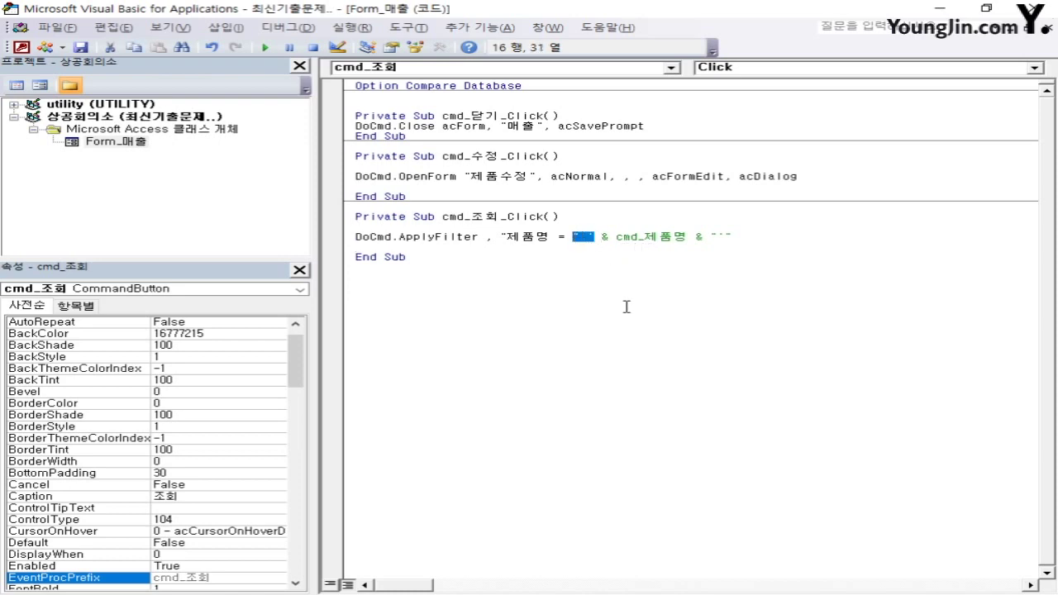
type("'\"")
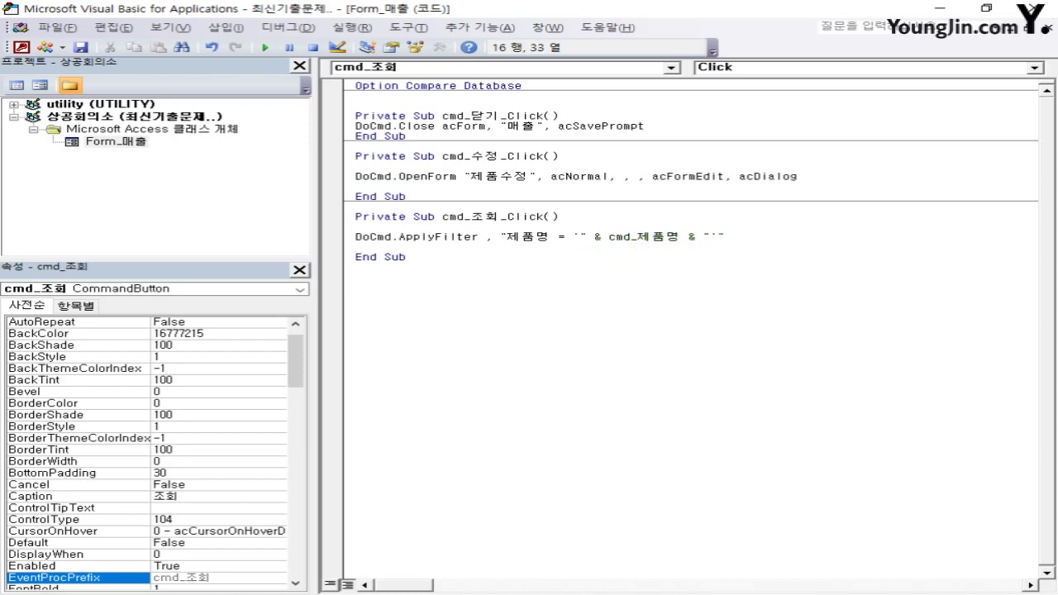
key("Down")
left_click(1033, 8)
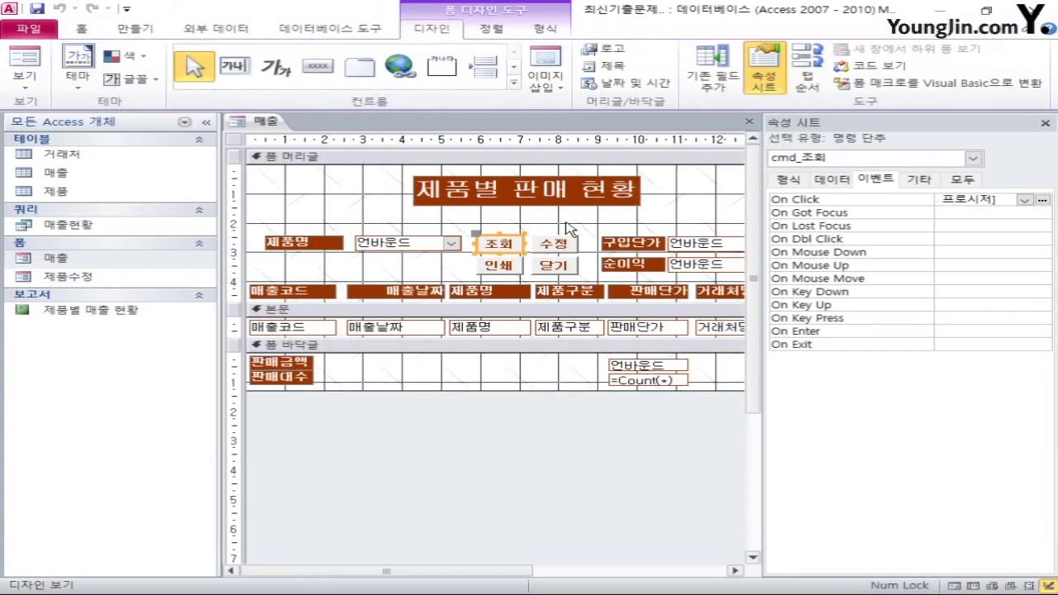
Step: Select the cmd_인쇄 button and create a new macro with an OpenReport action
left_click(499, 265)
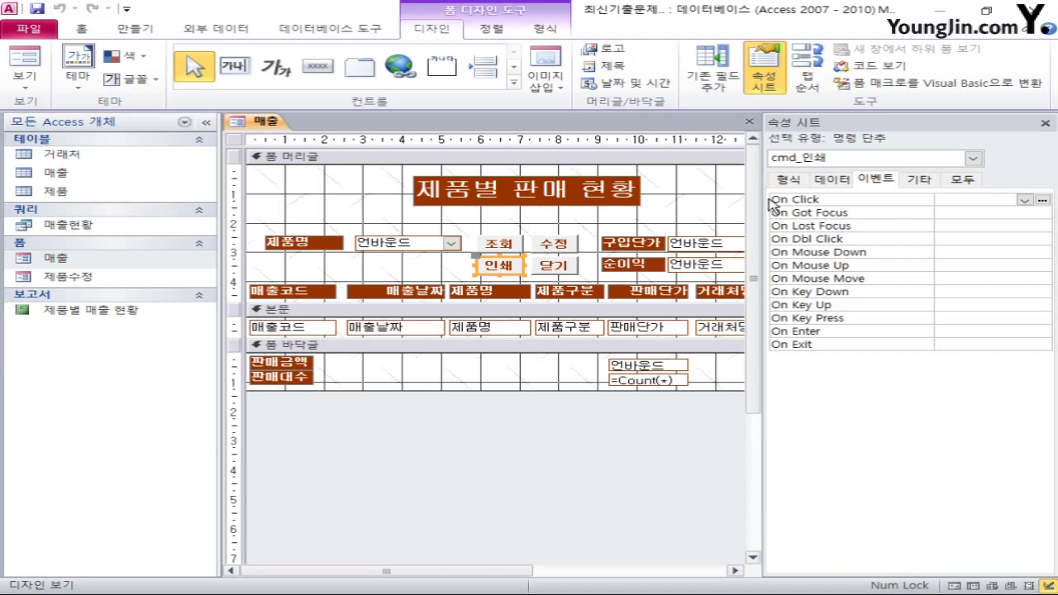
left_click(133, 29)
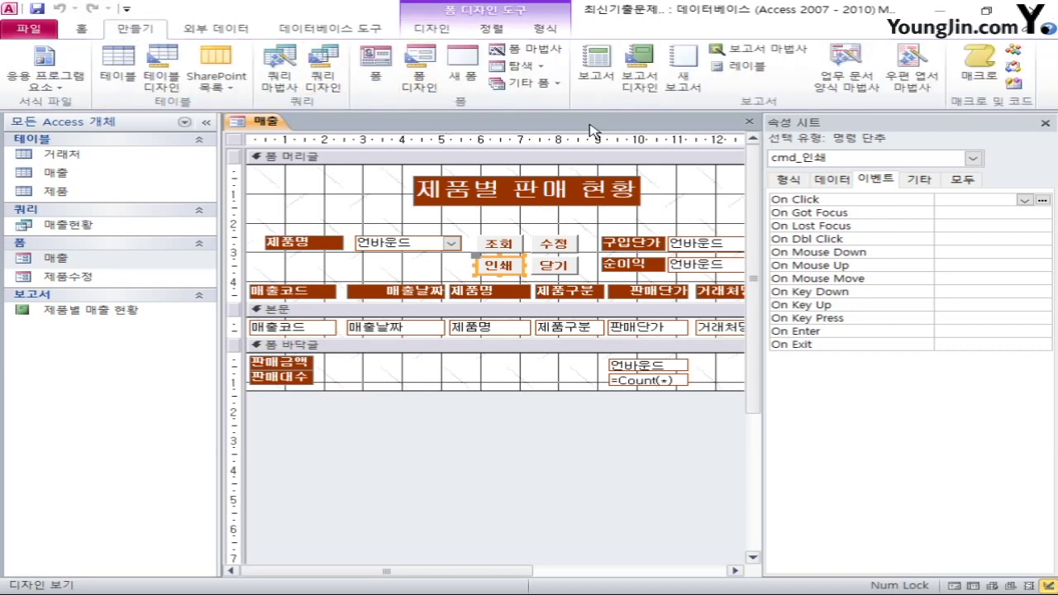
left_click(980, 66)
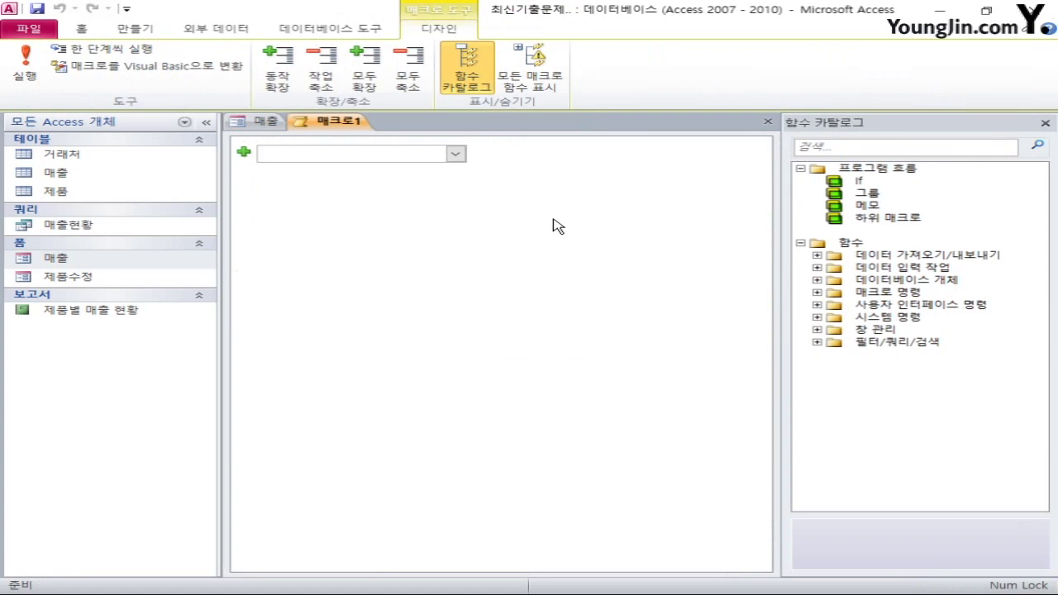
left_click(457, 155)
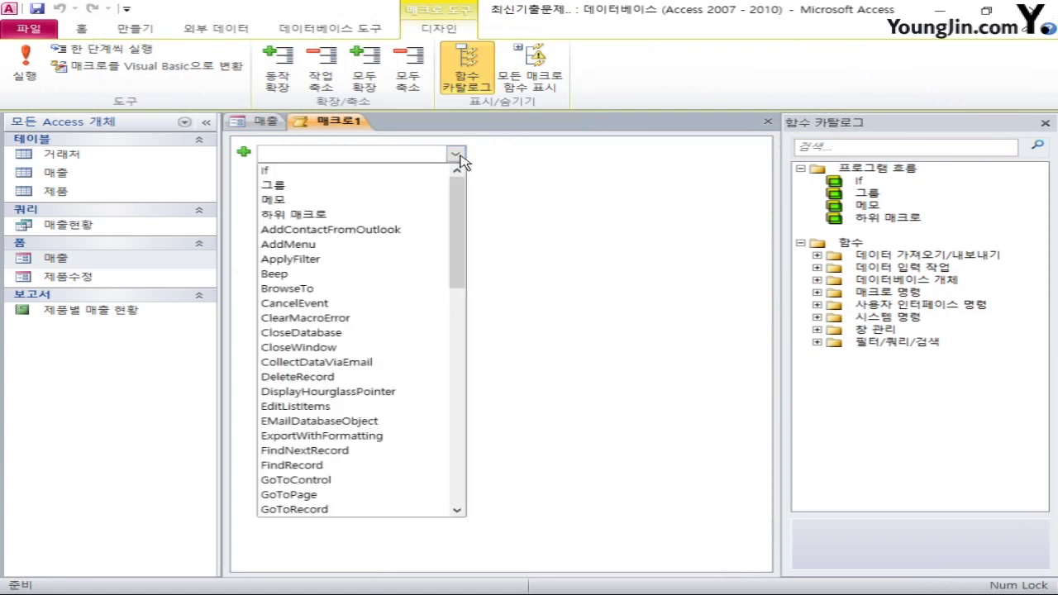
left_click_drag(463, 193, 468, 314)
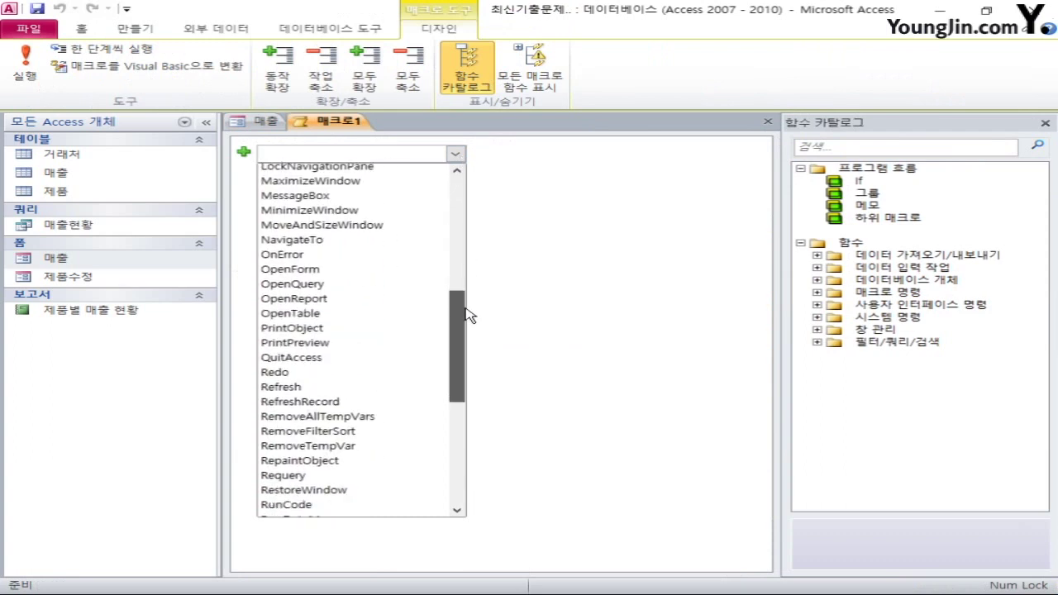
left_click(395, 306)
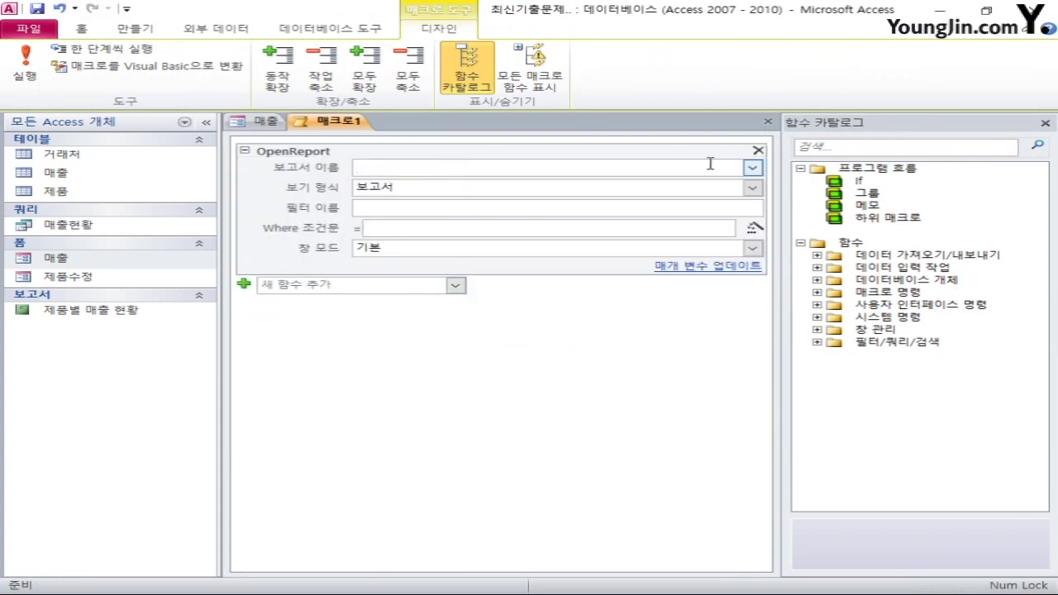
Step: Set the OpenReport action's report name to 제품별 매출 현황 and its view to 인쇄 미리 보기
left_click(753, 167)
left_click(708, 186)
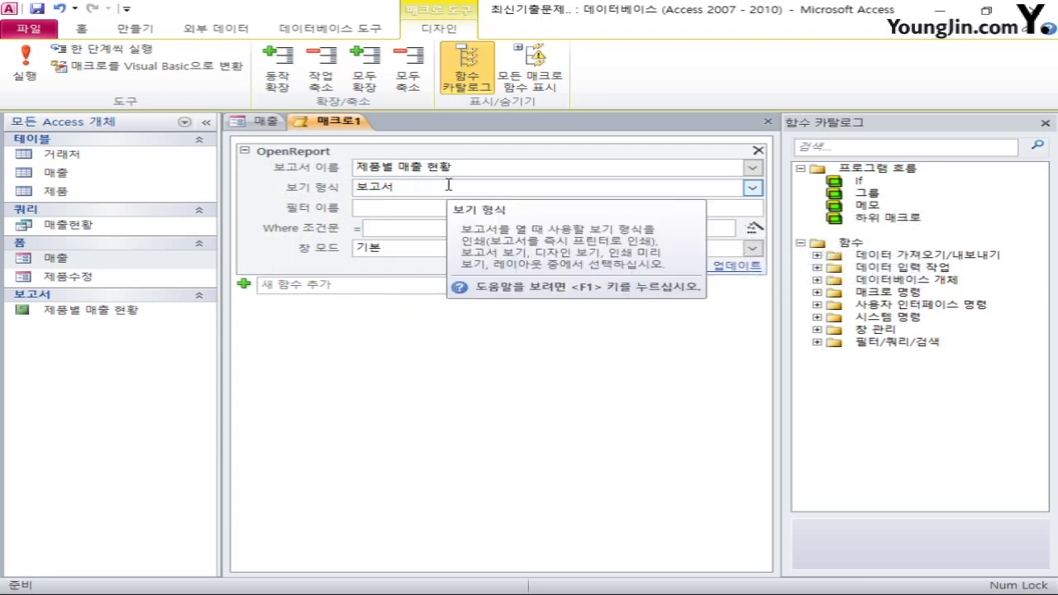
left_click(753, 189)
left_click(635, 235)
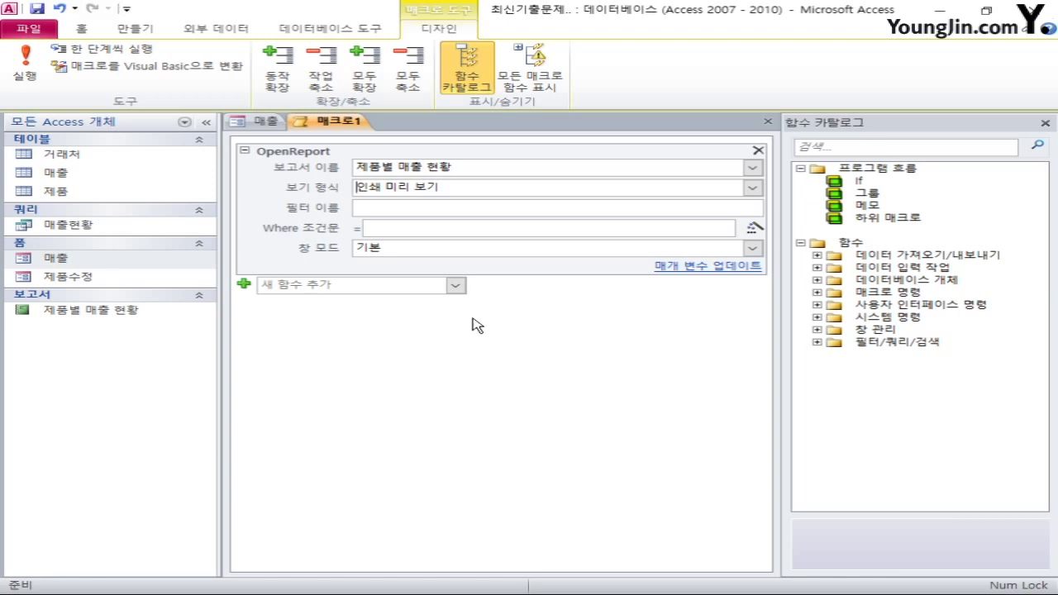
Step: Build the Where condition [제품명] = Forms![매출]![cmd_제품명] for the OpenReport action in the expression builder
left_click(492, 229)
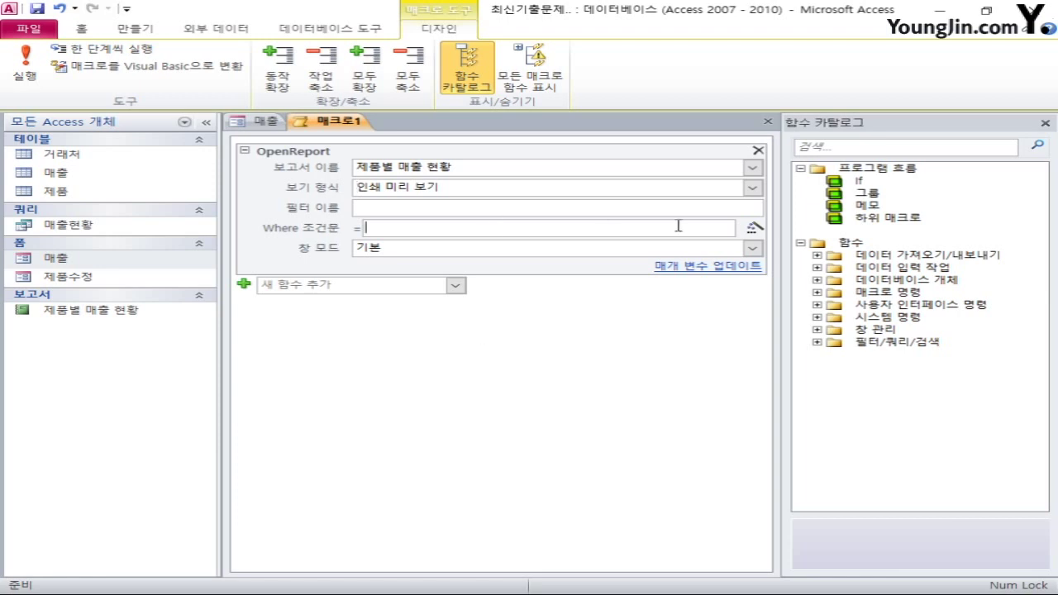
left_click(755, 230)
type("[제품명")
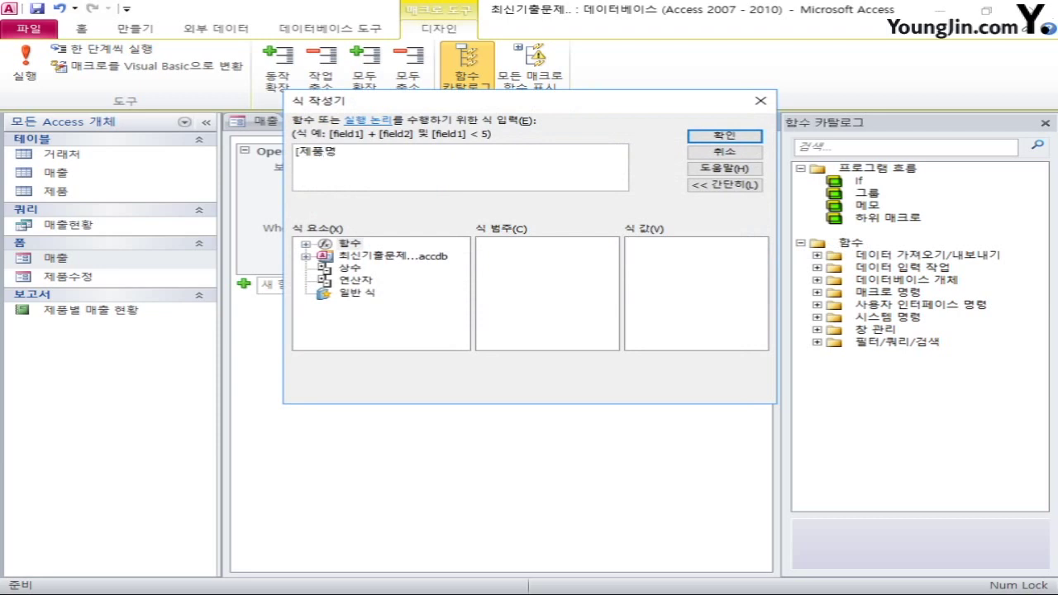
type("] =")
left_click(305, 257)
left_click(325, 294)
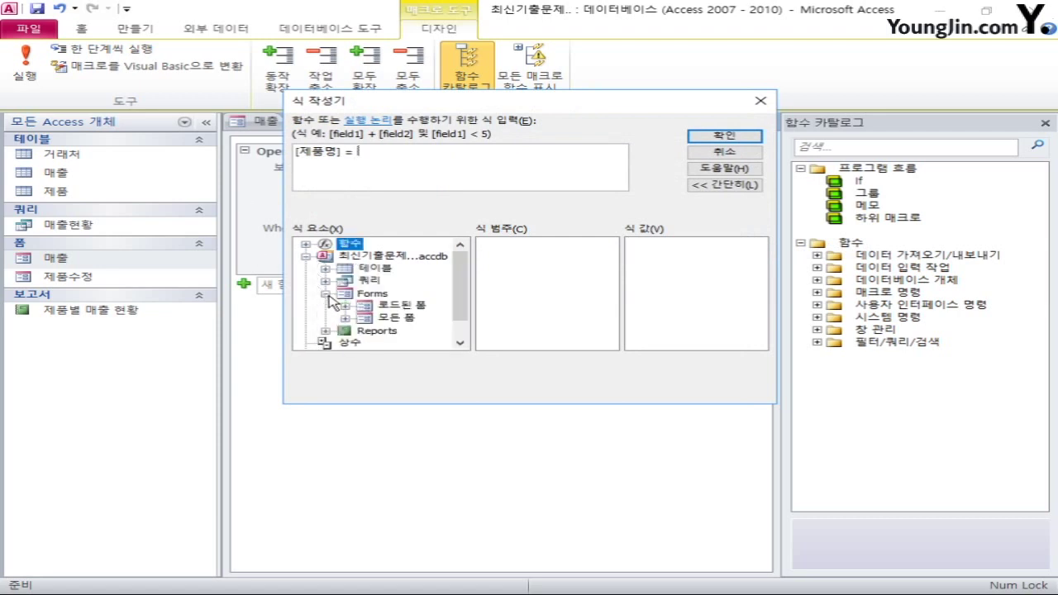
left_click(345, 317)
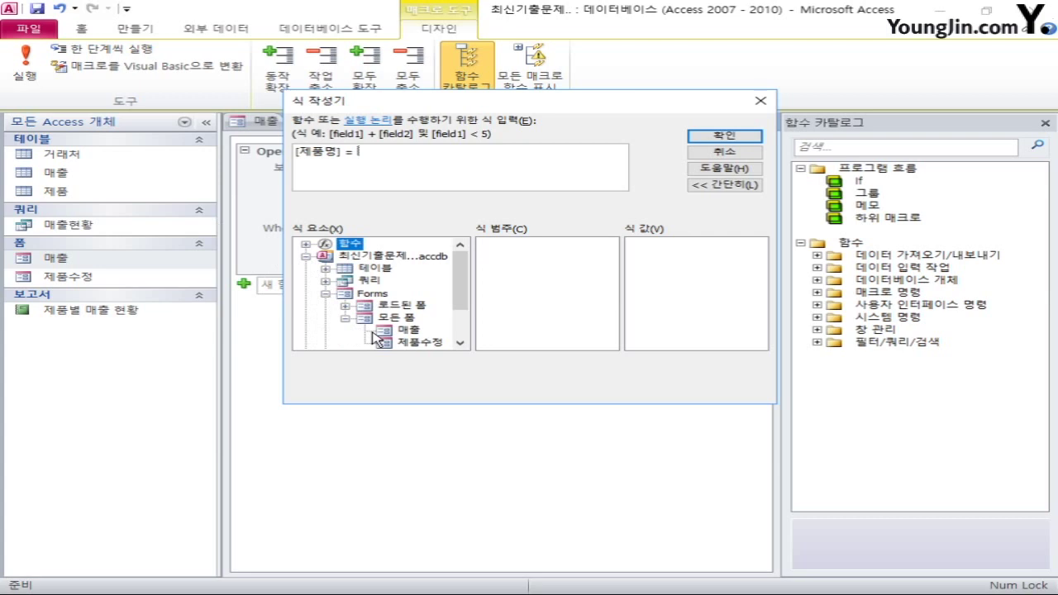
left_click(409, 331)
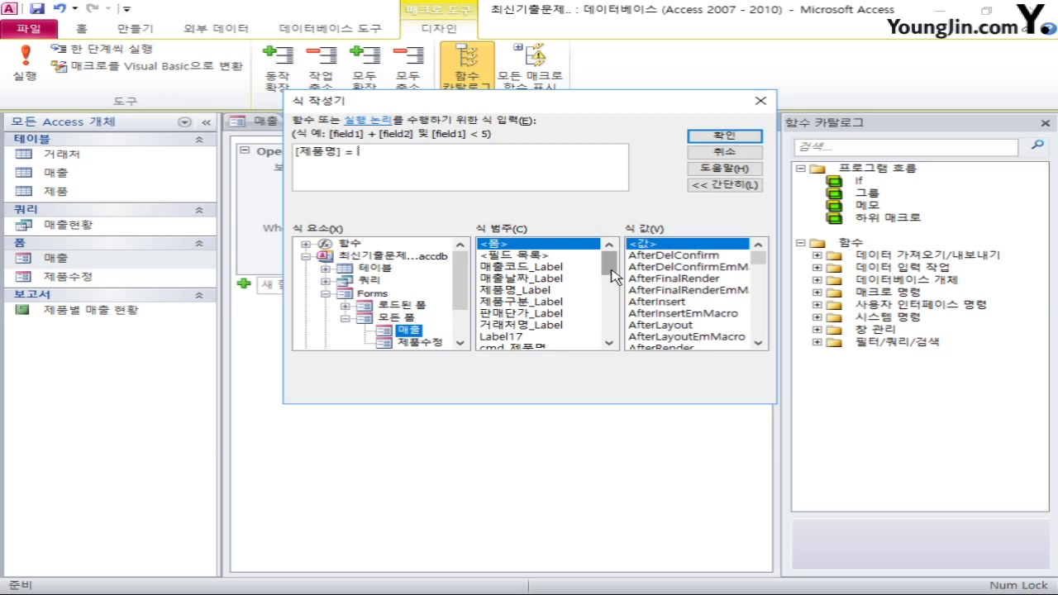
left_click_drag(612, 278, 611, 287)
double_click(546, 316)
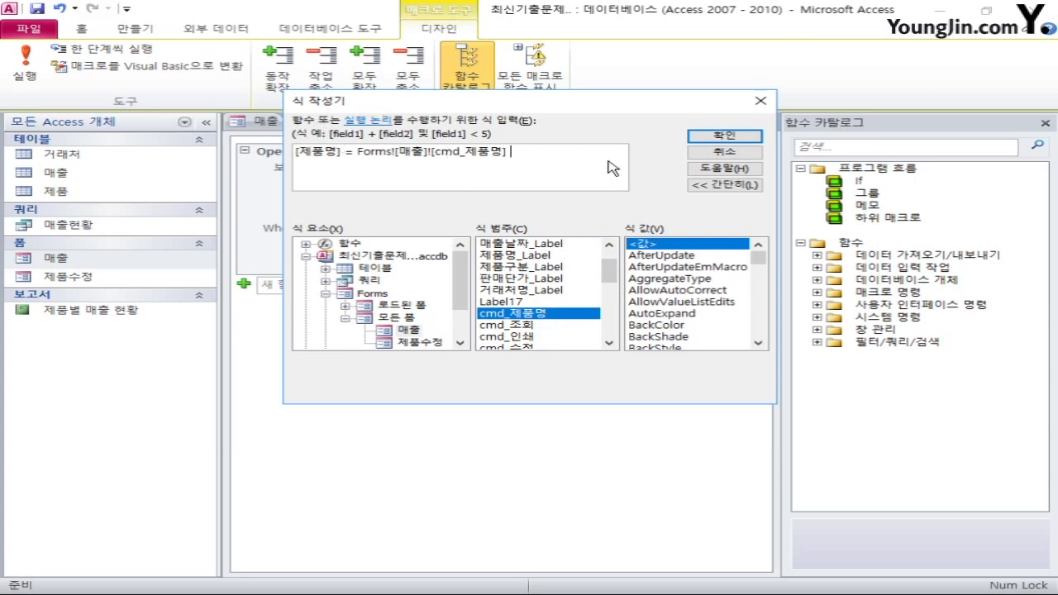
left_click(726, 135)
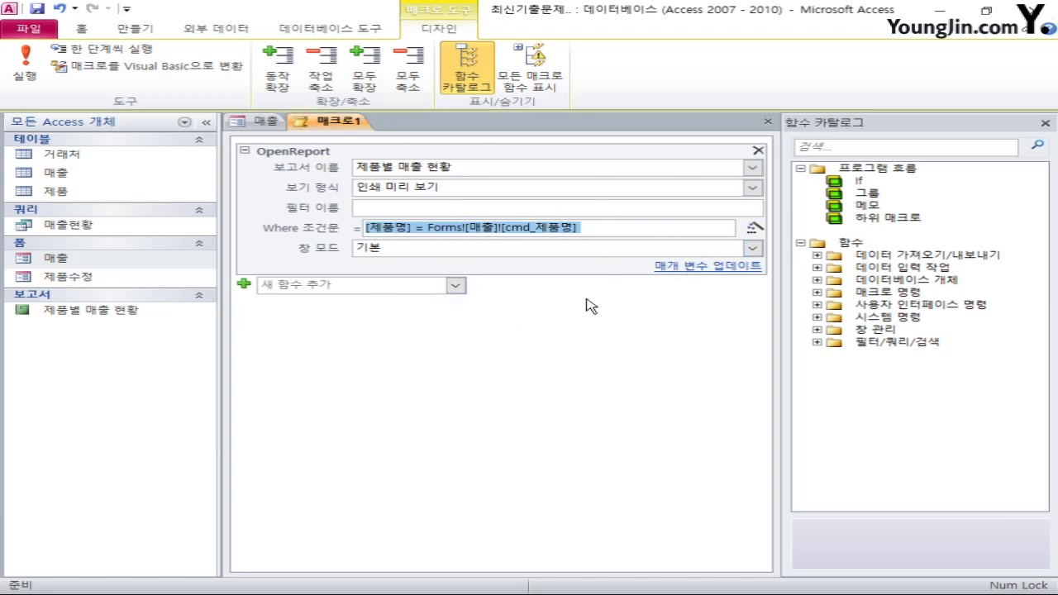
Step: Close and save the macro as 인쇄, and assign it to the cmd_인쇄 button's On Click event
left_click(768, 124)
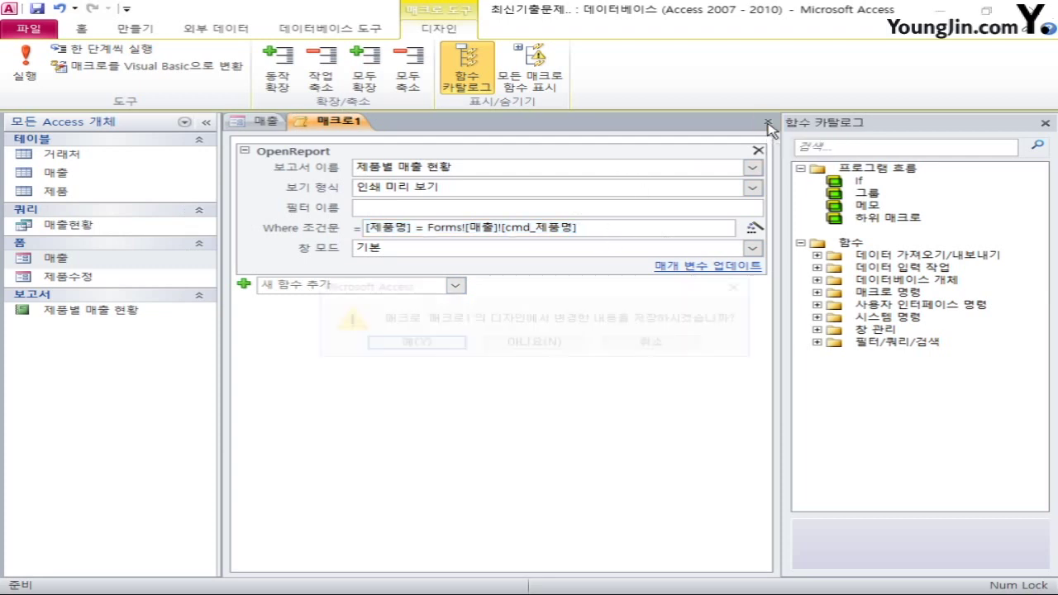
left_click(421, 348)
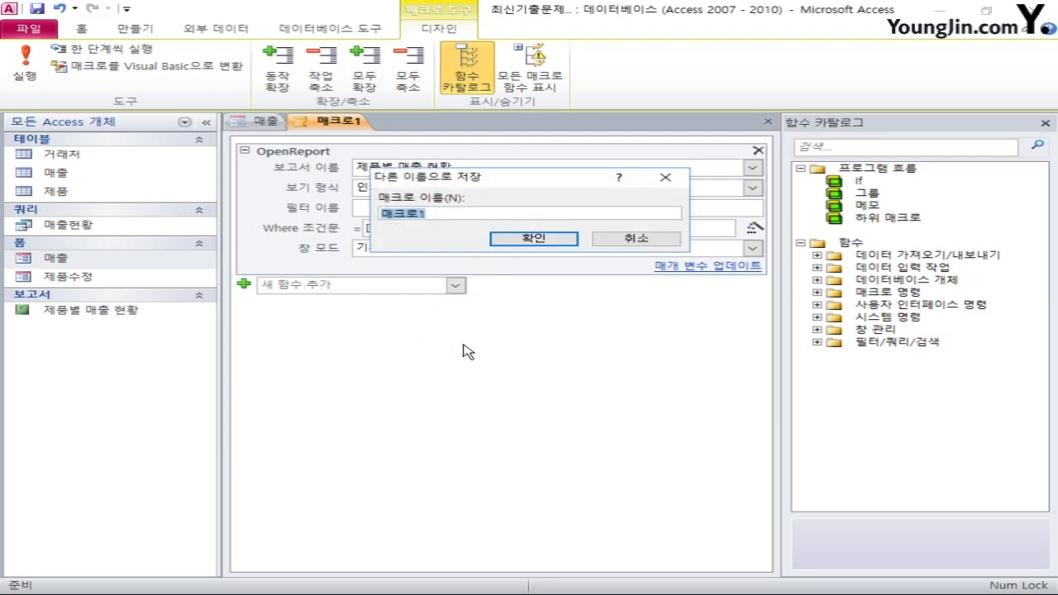
type("인쇄")
key("Return")
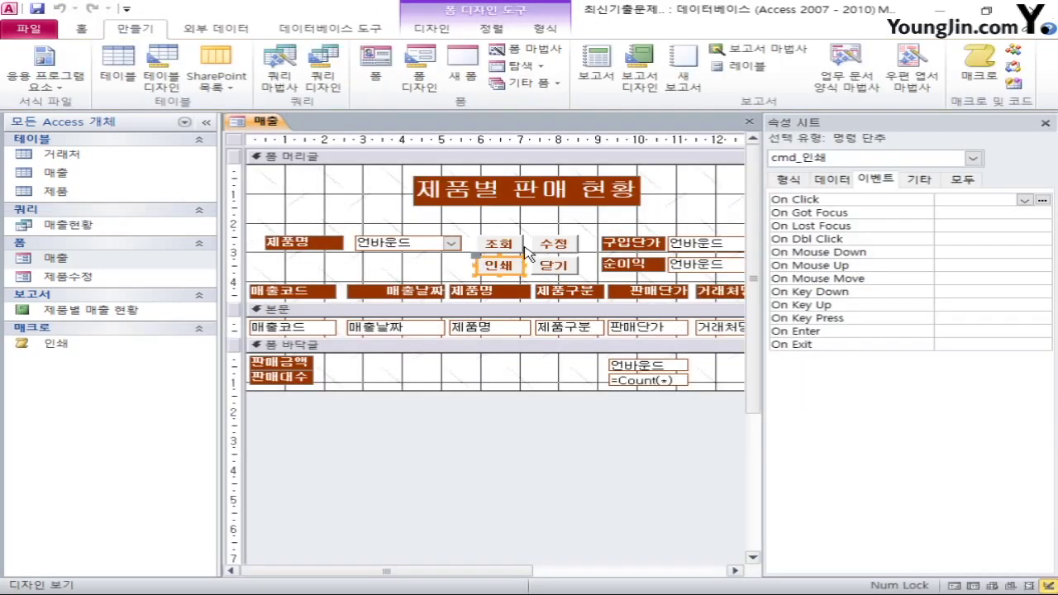
left_click(1024, 200)
left_click(1008, 214)
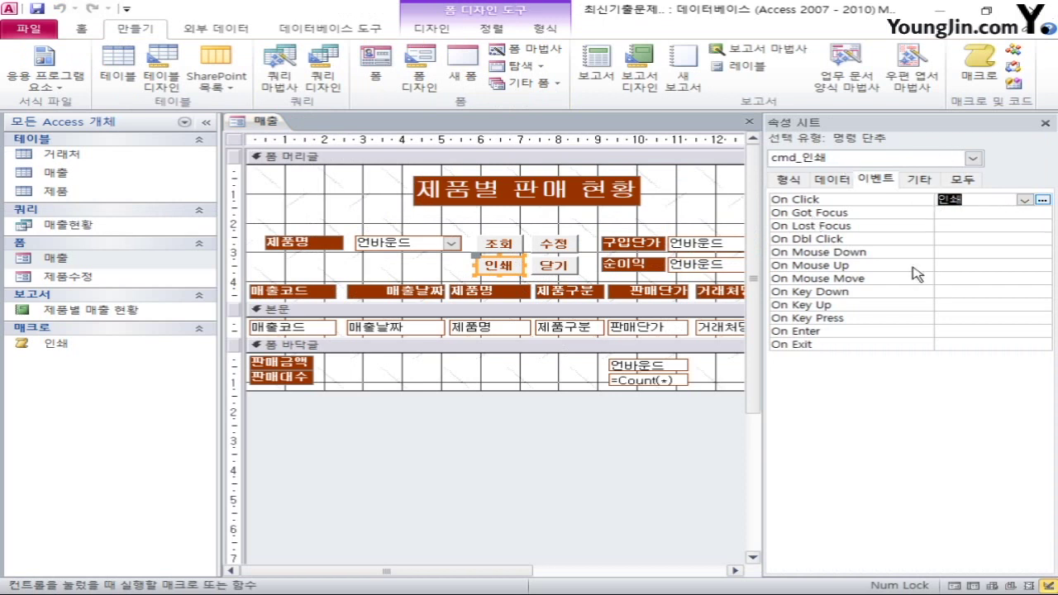
Step: Close the 매출 form and save its design changes
left_click(749, 122)
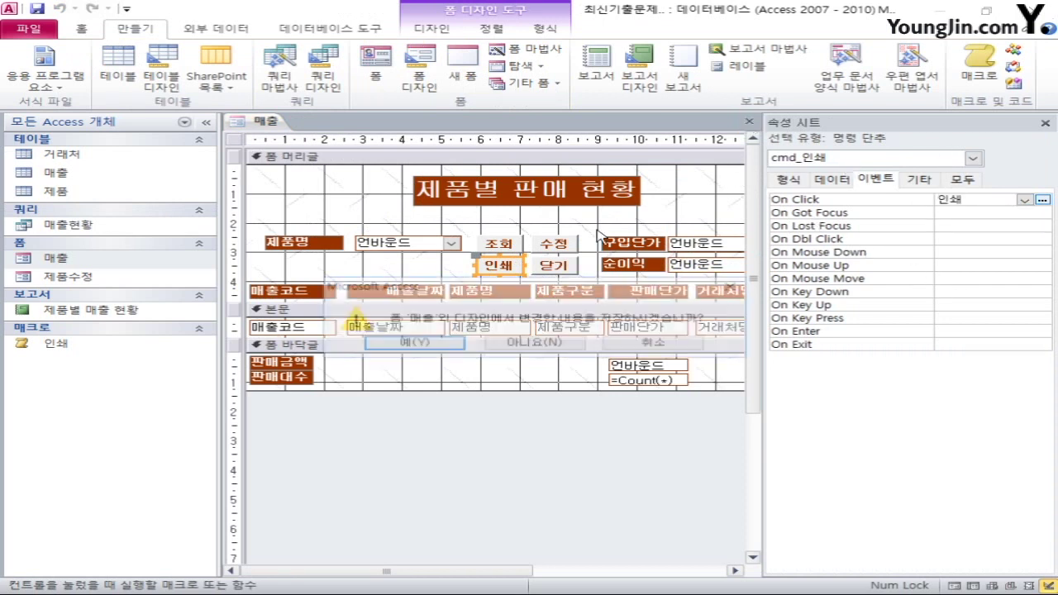
left_click(415, 344)
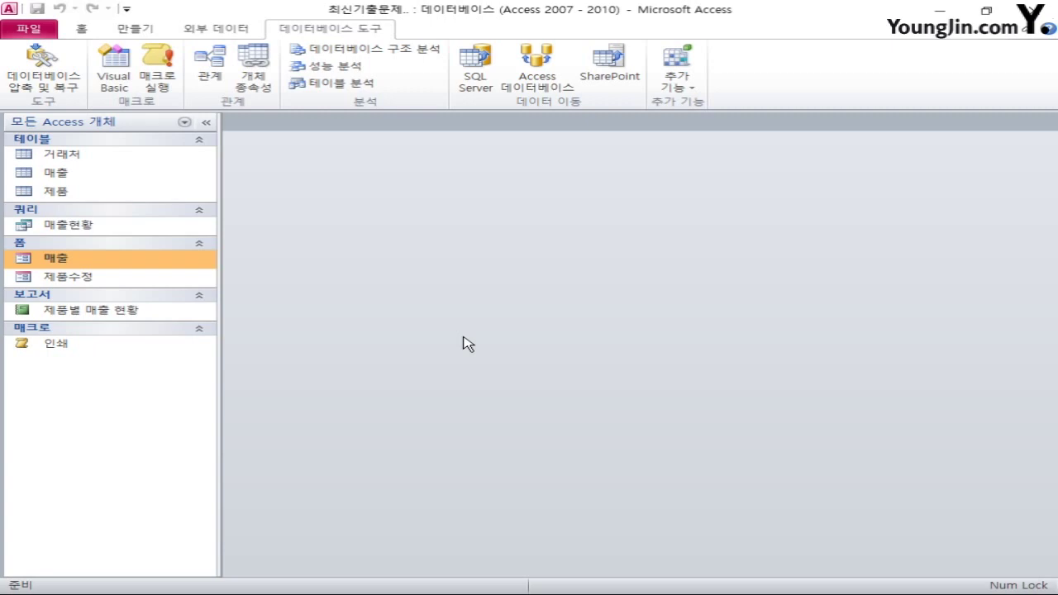
Step: Create a new query in design view based on the 매출 and 제품 tables
left_click(133, 31)
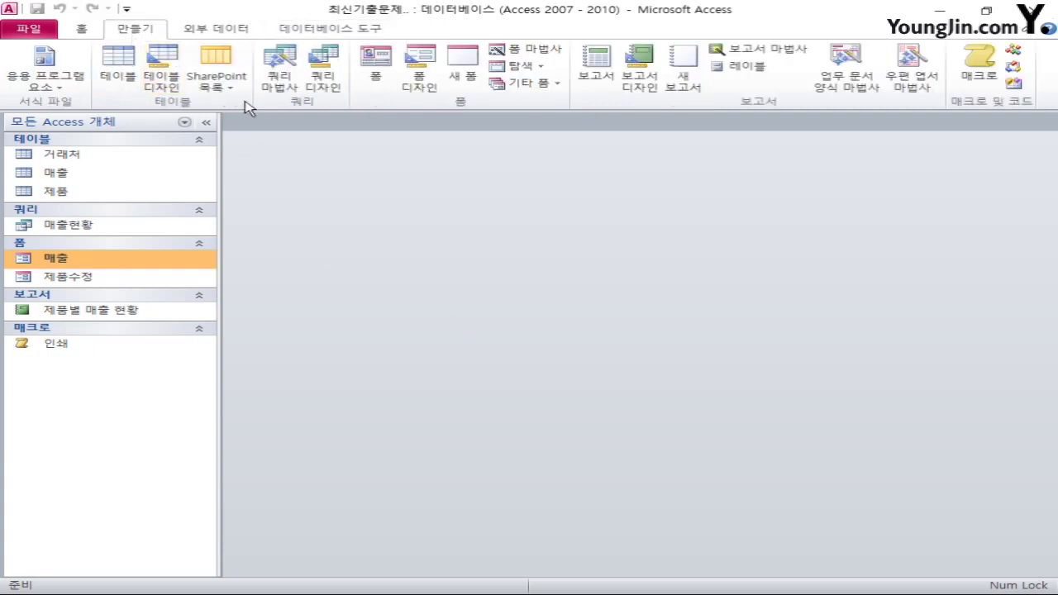
left_click(318, 88)
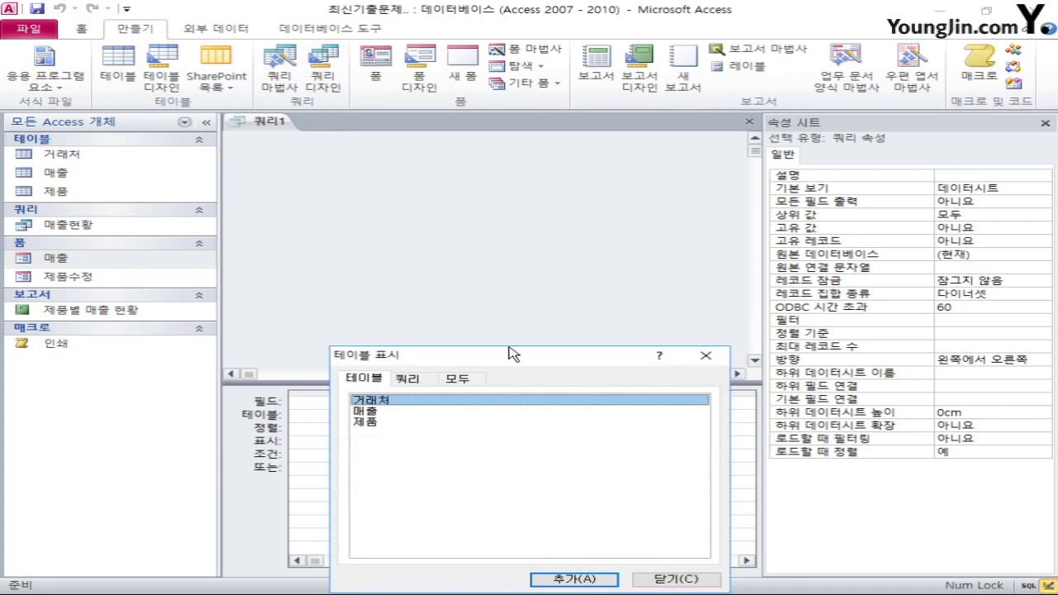
double_click(376, 412)
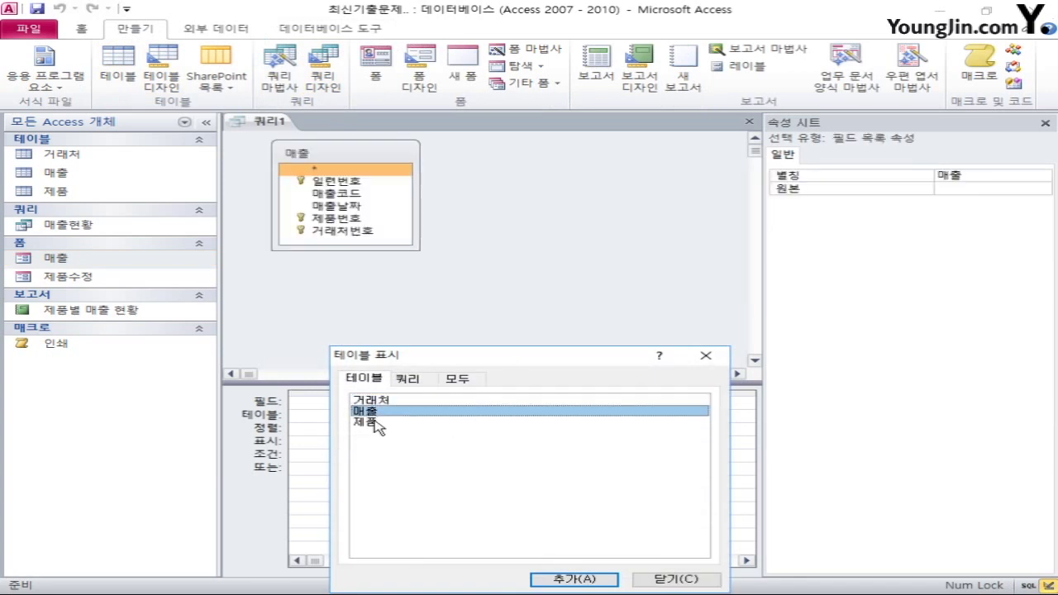
double_click(376, 423)
left_click(676, 579)
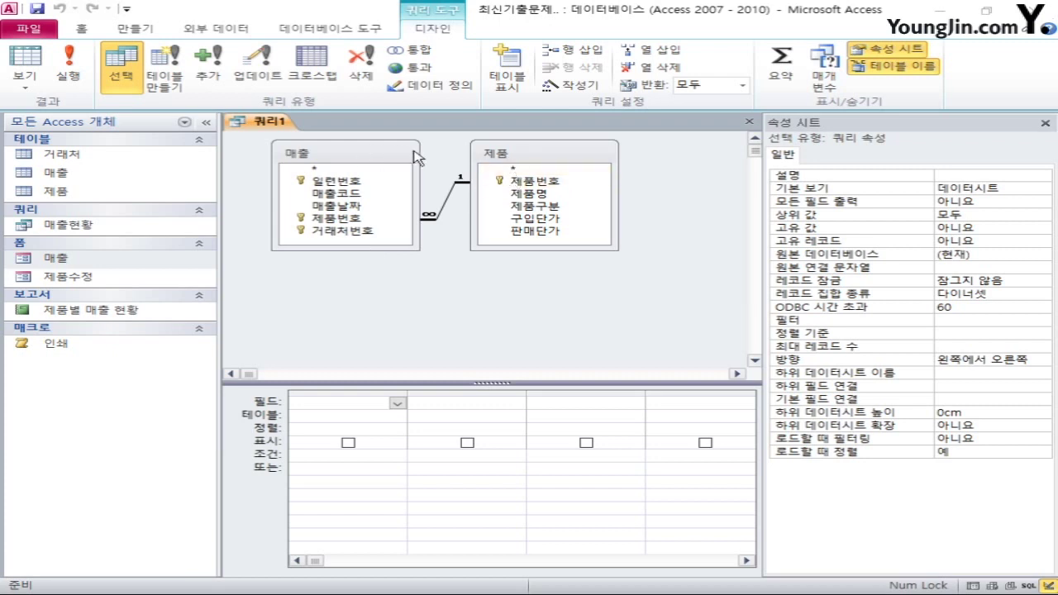
Step: Arrange 제품 before 매출 and set their join to include all 제품 records and only matching 매출 records
left_click(479, 166)
left_click_drag(480, 164, 290, 220)
left_click_drag(406, 158, 628, 211)
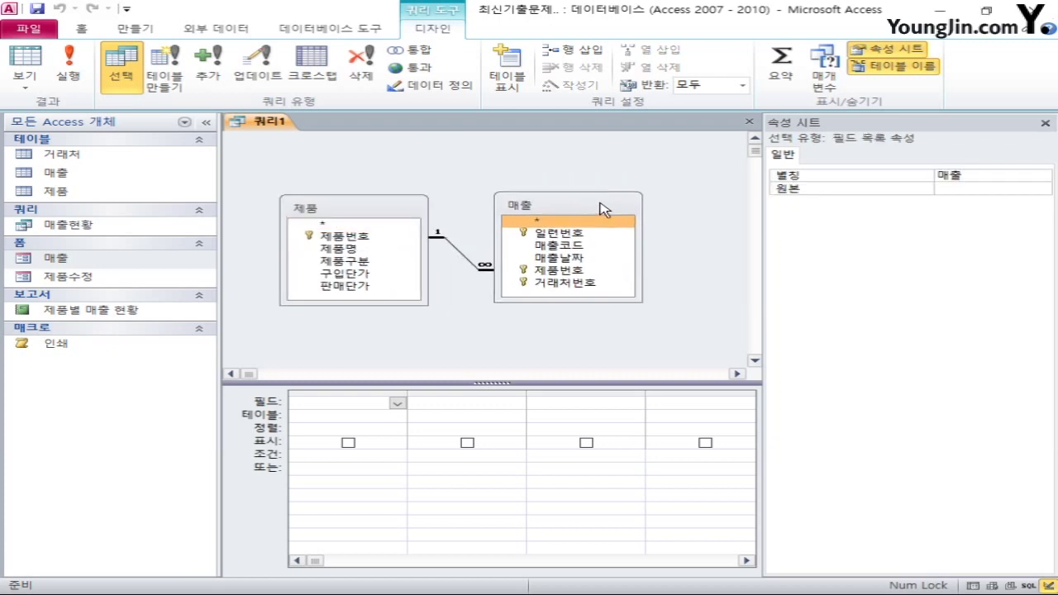
double_click(468, 265)
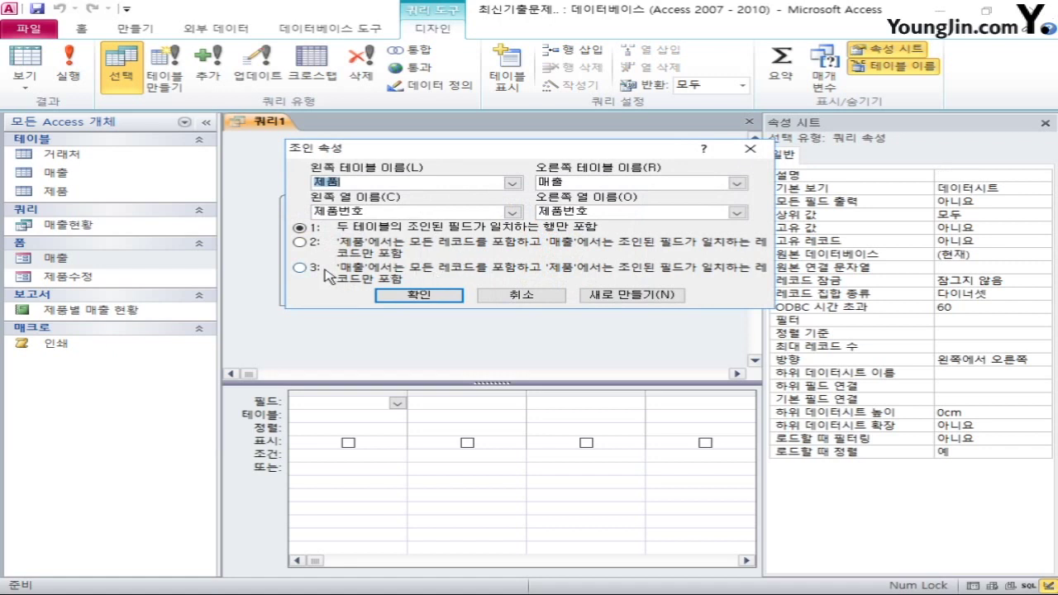
left_click(298, 242)
left_click(440, 298)
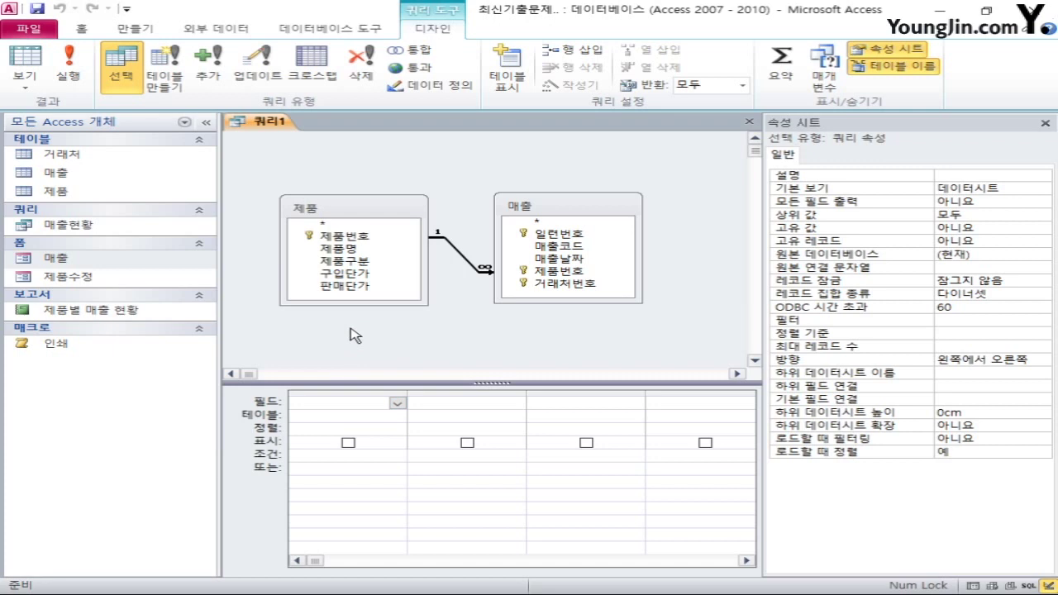
Step: Add the 제품구분 and 제품명 fields of the 제품 table to the query grid
left_click(364, 263)
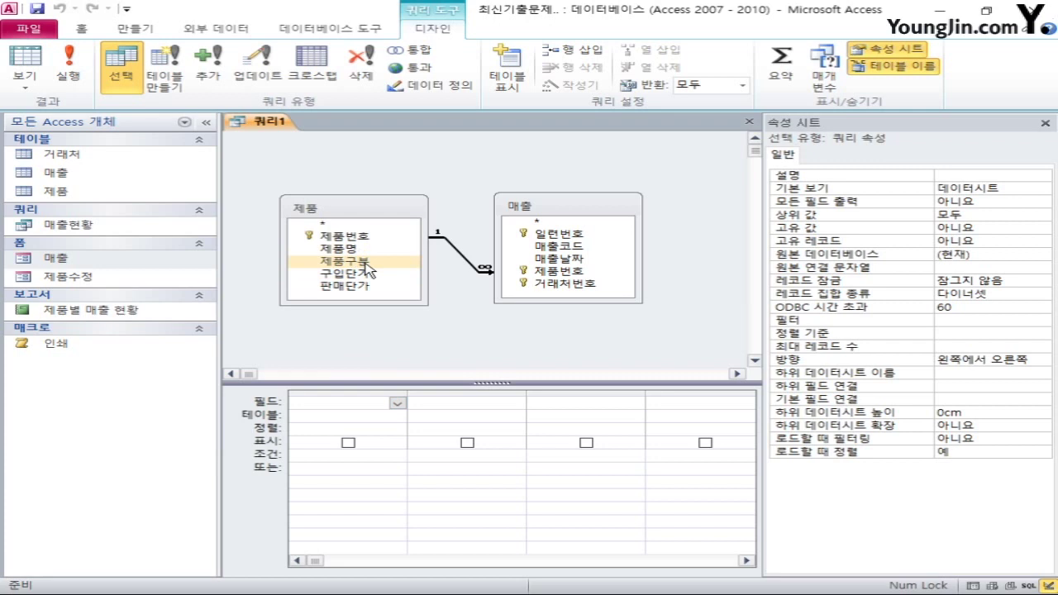
double_click(365, 264)
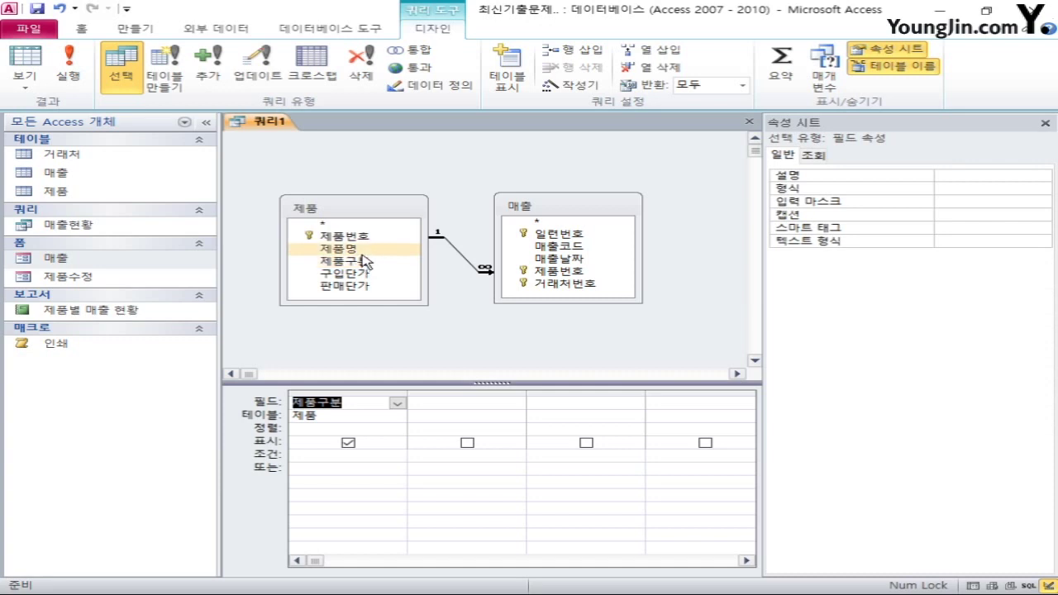
left_click(362, 250)
double_click(361, 250)
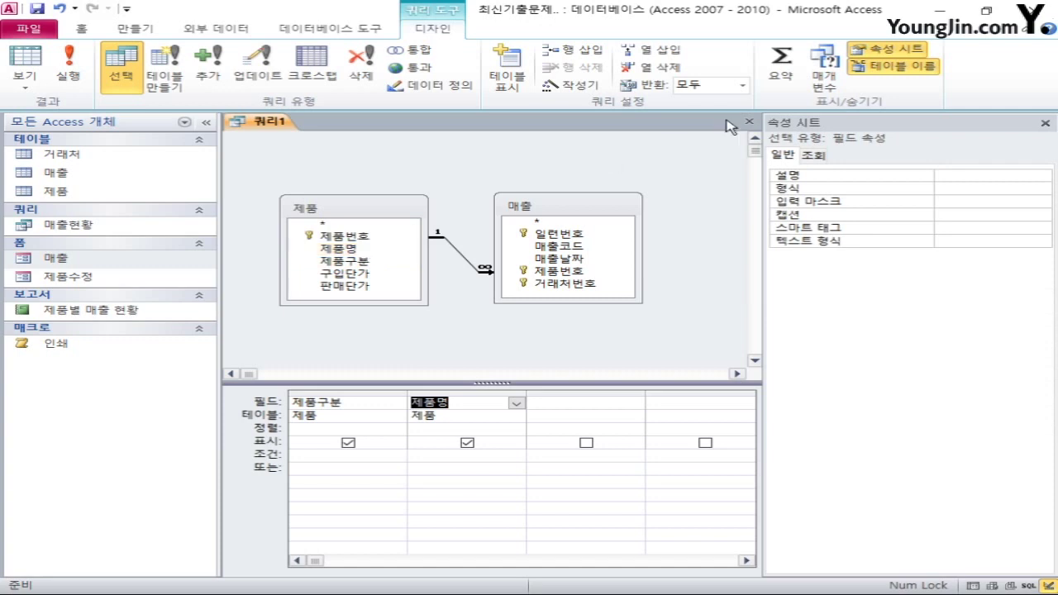
Step: Turn on totals for the query and summarize the 제품명 column by 개수
left_click(781, 65)
left_click(476, 432)
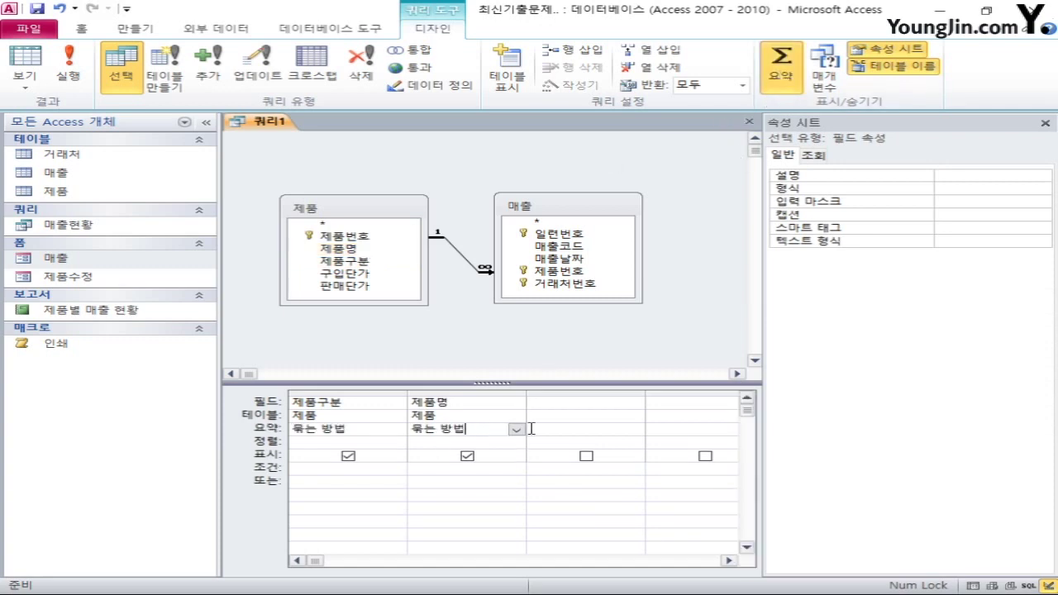
left_click(516, 429)
left_click(473, 505)
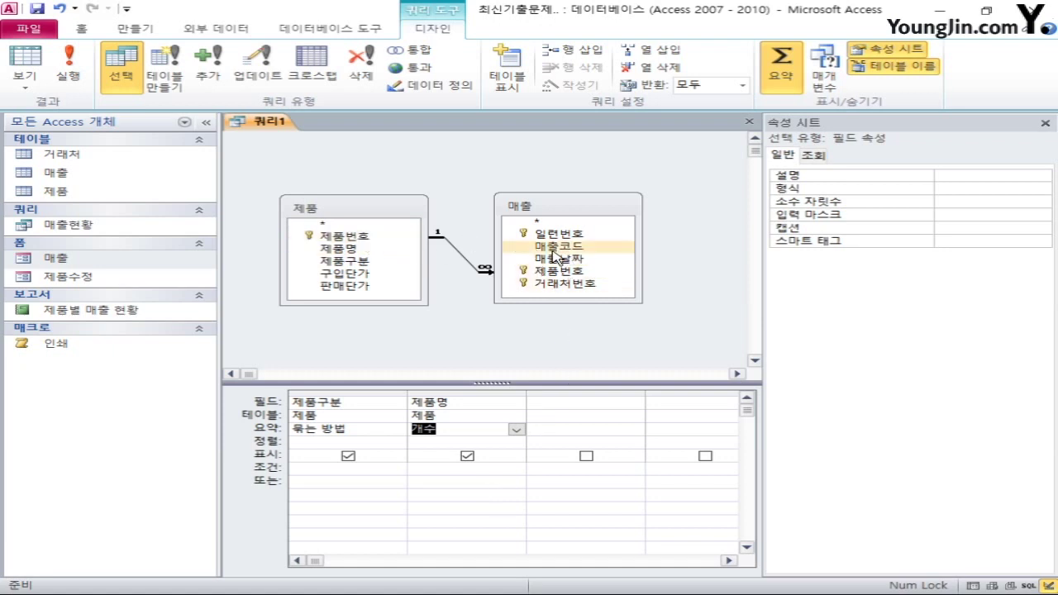
Step: Add 제품번호 from the 매출 table to the query with the criterion Is Null
double_click(574, 272)
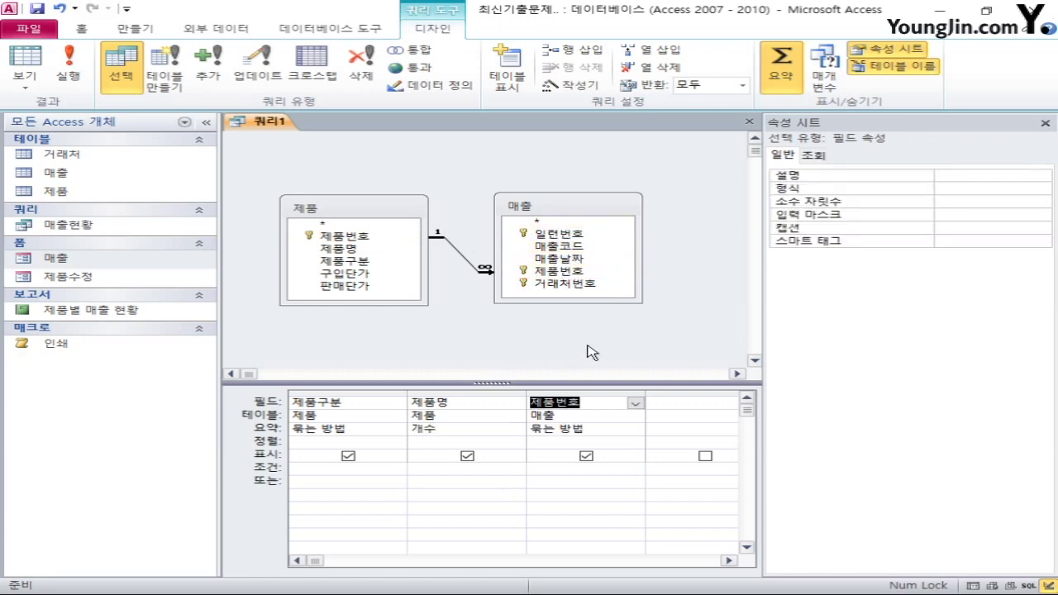
left_click(580, 476)
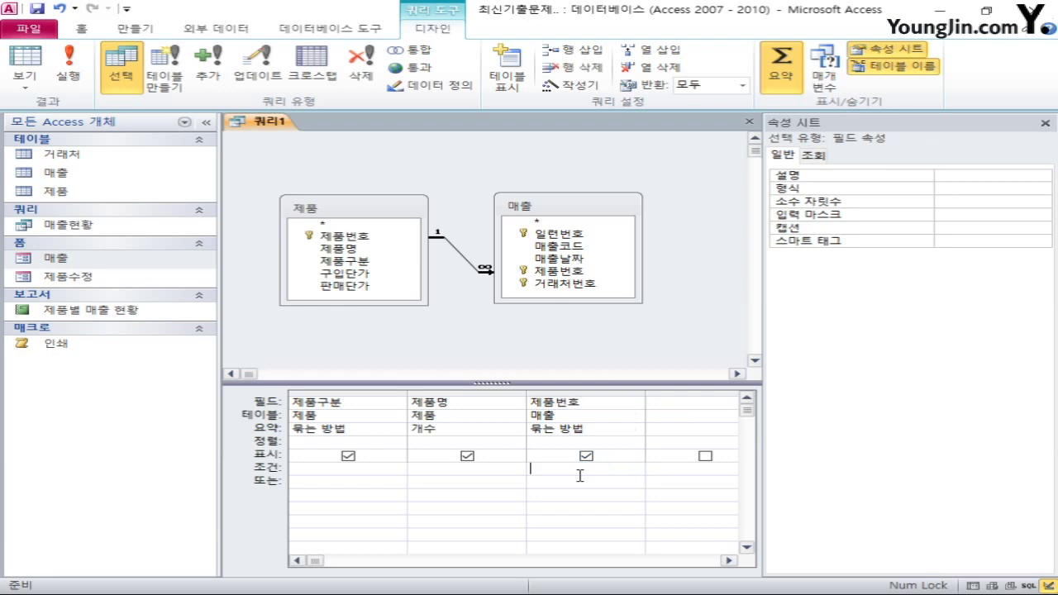
type("ㅣ")
key("BackSpace")
type("is null")
Step: Give the 제품명 count column the alias 개수 and run the query
left_click(414, 401)
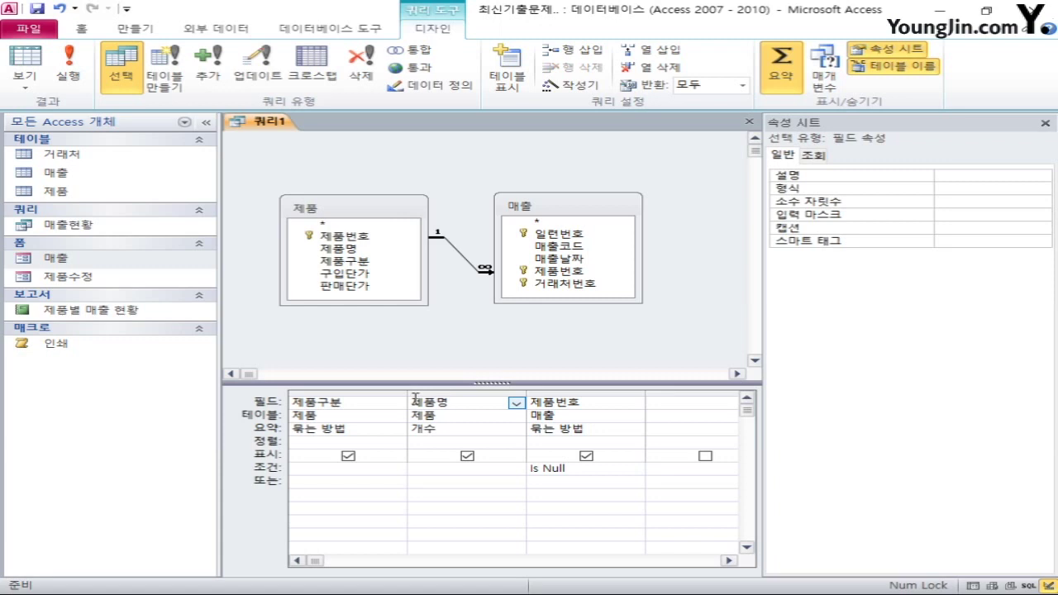
type("개수:")
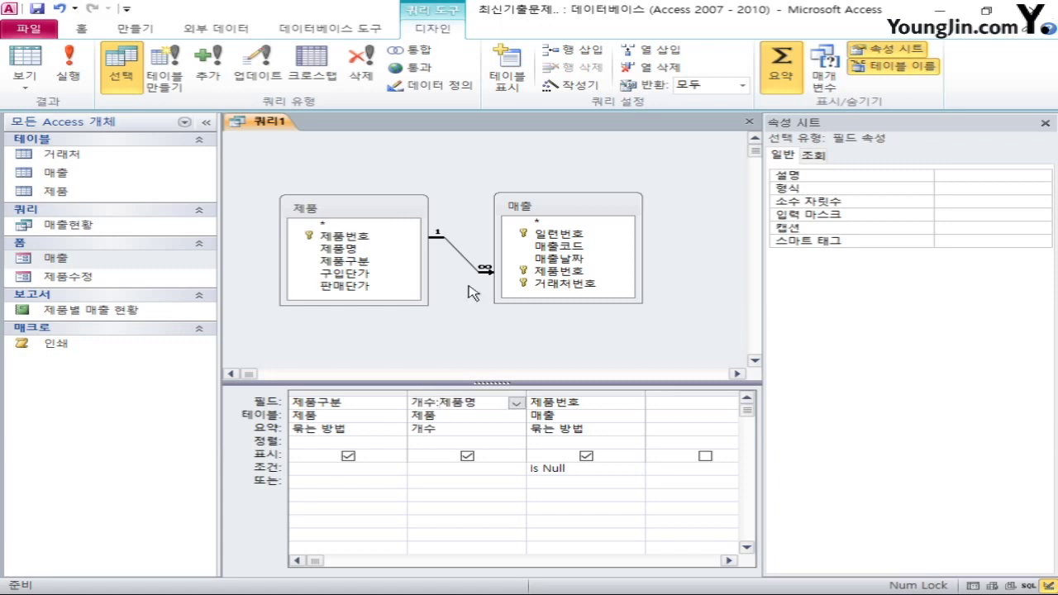
left_click(69, 66)
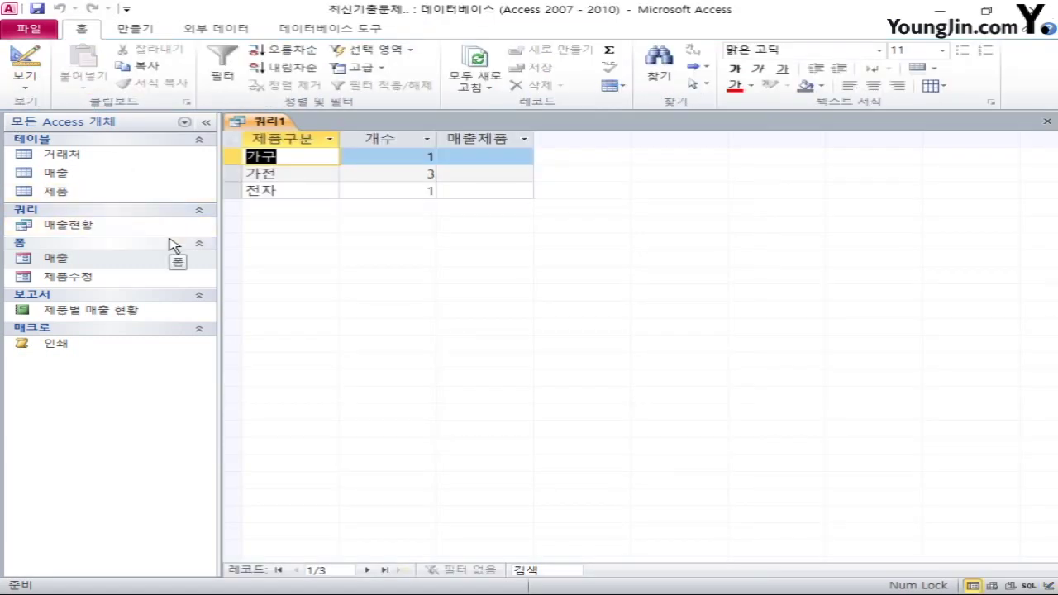
Step: Close the query and save it as 떨이목록
left_click(1046, 122)
left_click(436, 341)
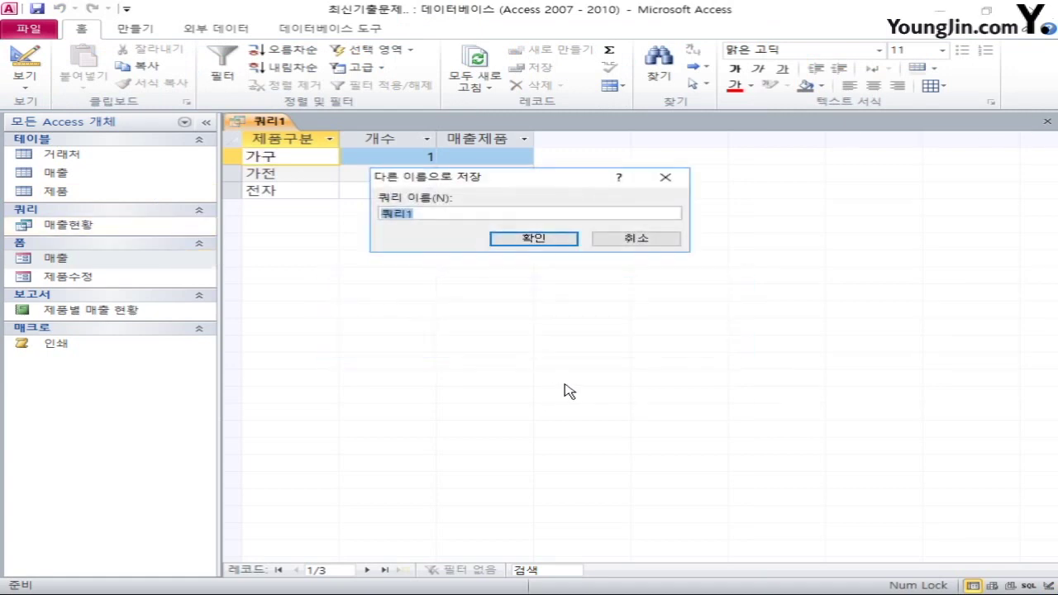
type("떨이목ㄹㅗㄱ")
key("Return")
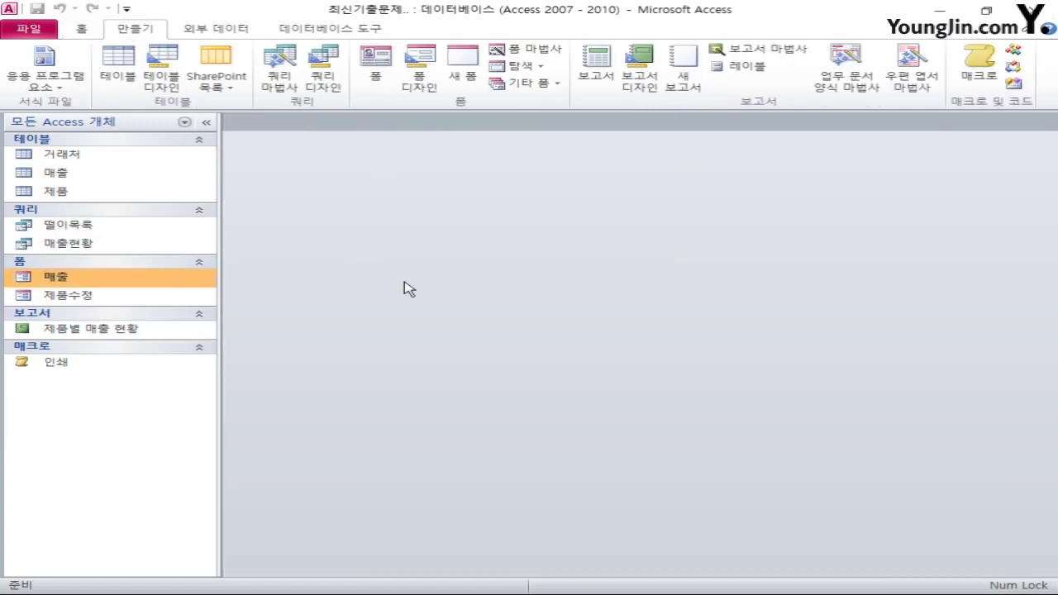
Step: Open the 매출 form in design view and create an On Click event procedure for the txt_제품명 text box
right_click(105, 282)
left_click(169, 326)
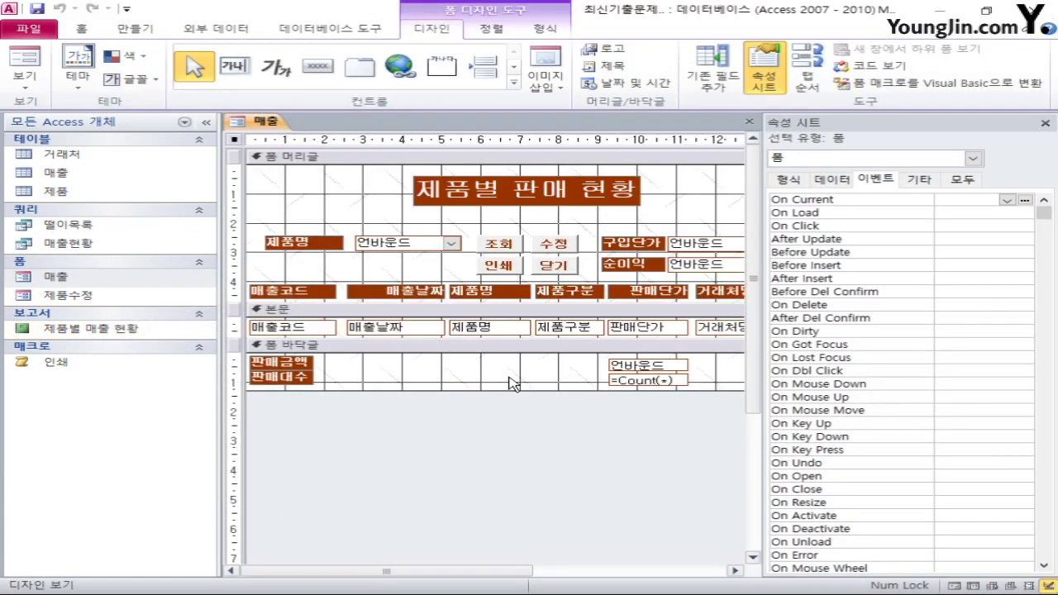
left_click(973, 158)
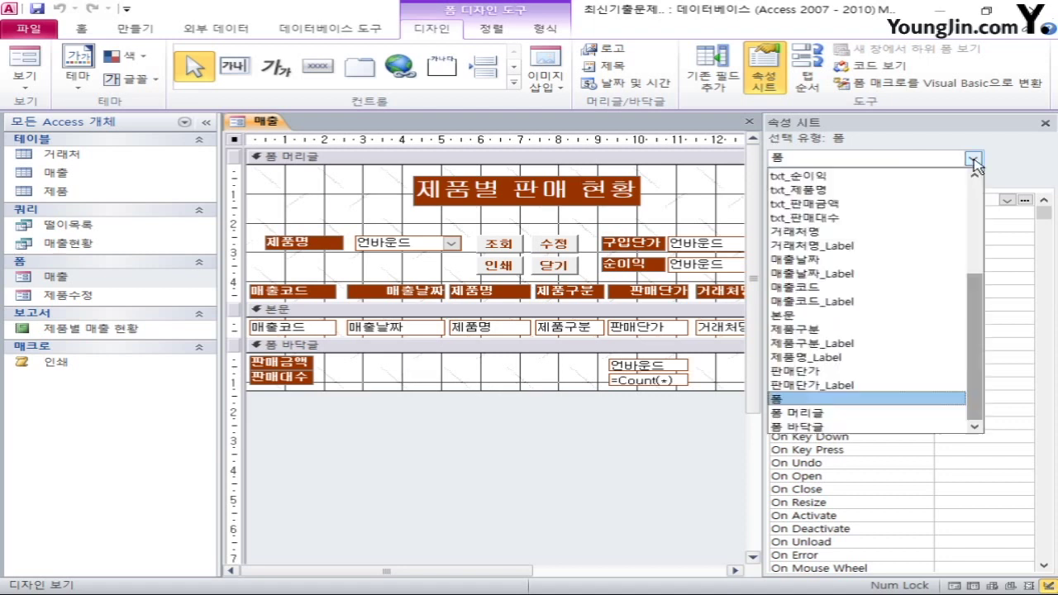
left_click(937, 190)
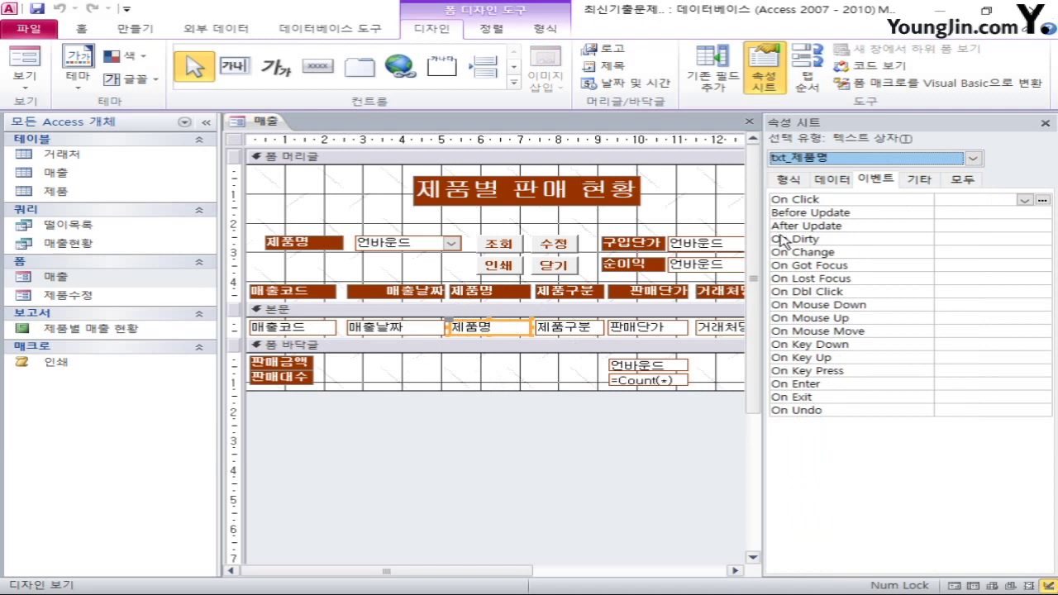
left_click(1024, 200)
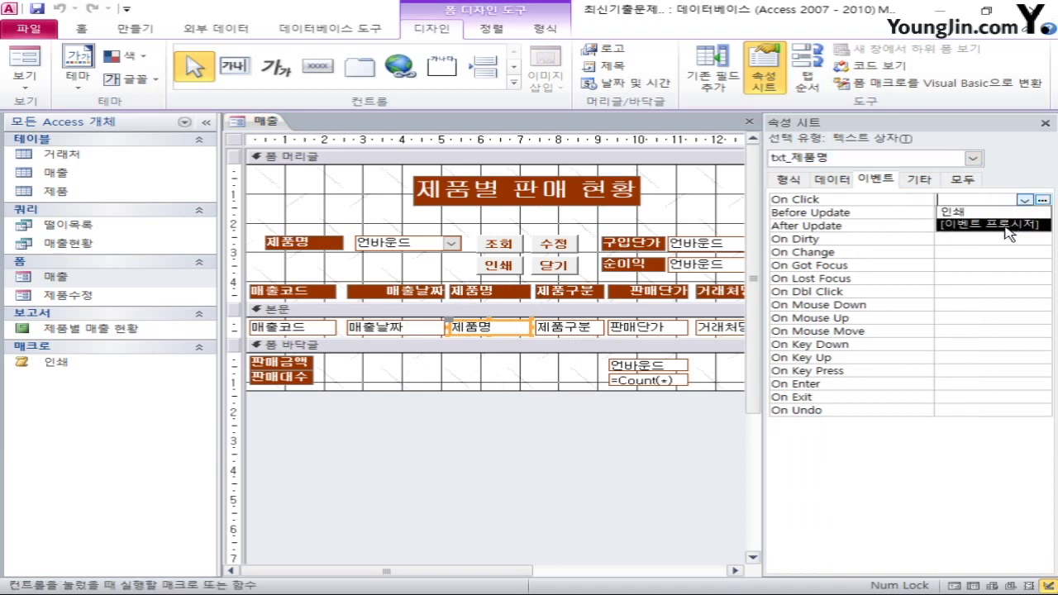
left_click(1014, 222)
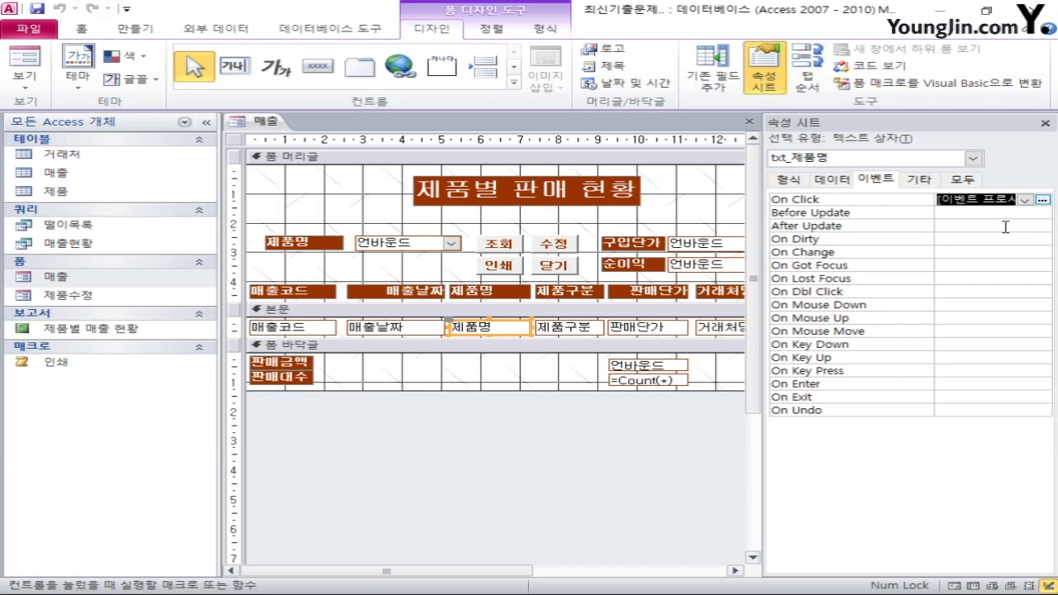
left_click(1042, 200)
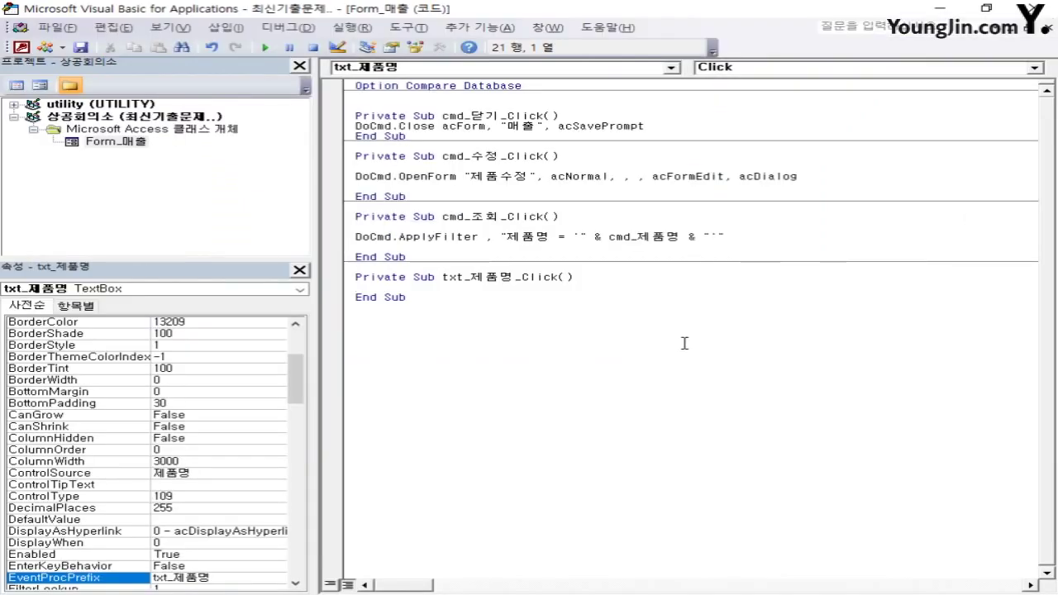
Step: Write the line txt_구입단가 = 구입단가 in the txt_제품명_Click procedure
key("Return")
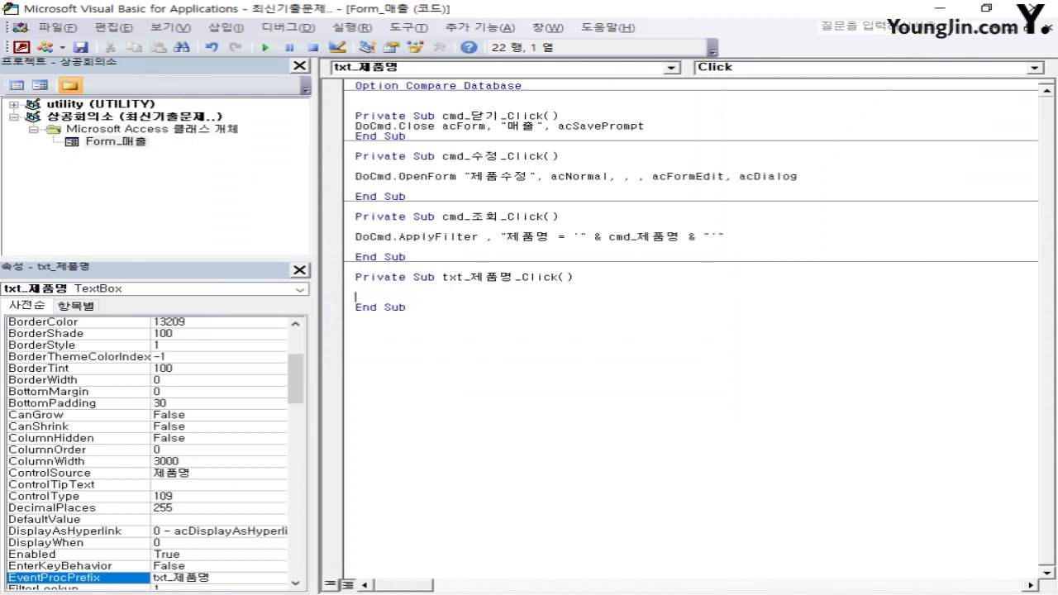
key("Up")
key("Down")
key("Return")
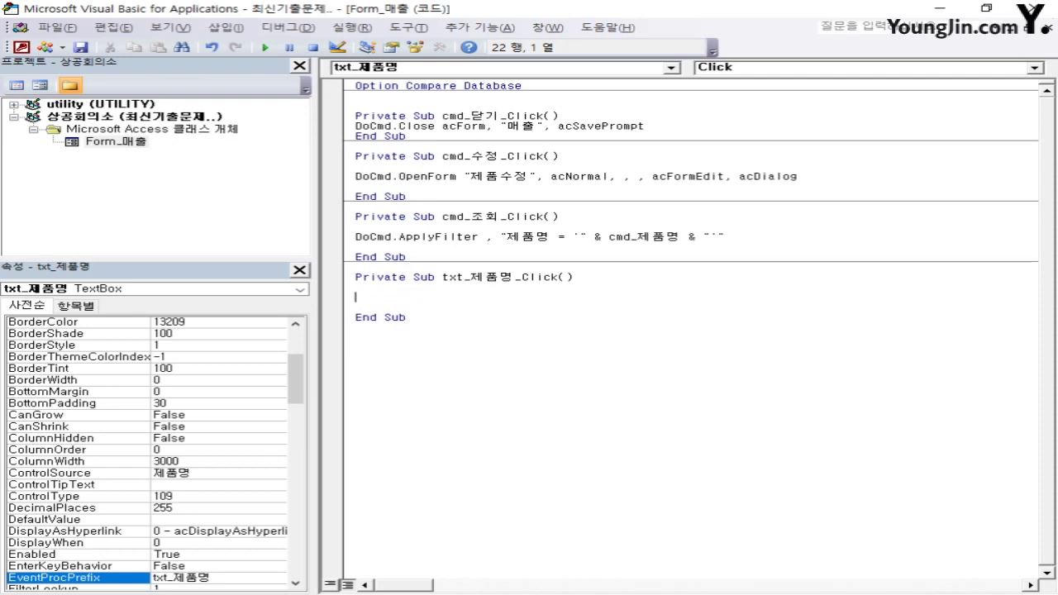
type("txt")
type("_구입단가 = rn")
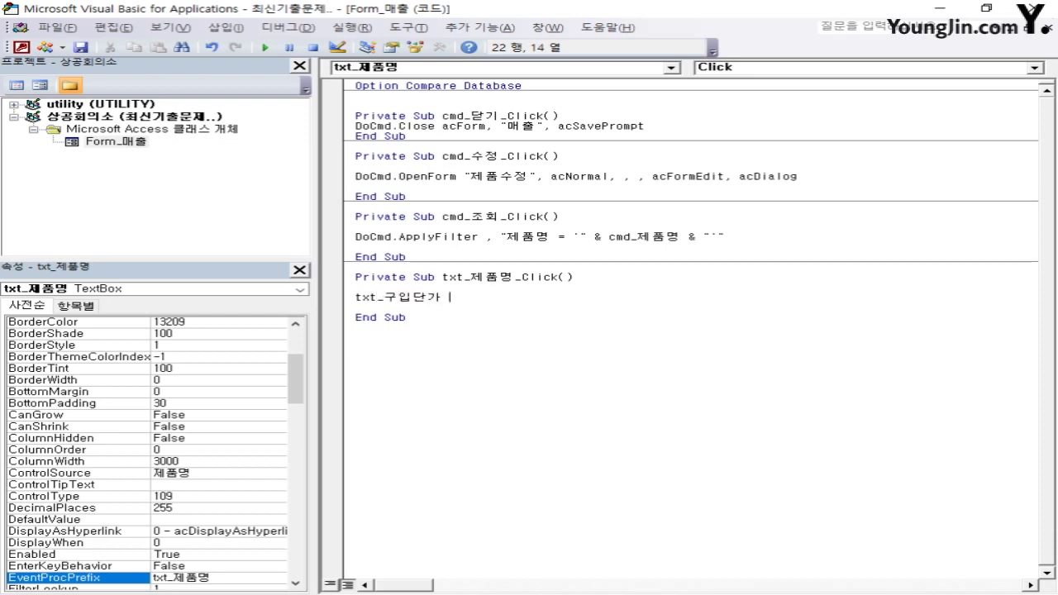
type("dlqe")
key("BackSpace")
key("BackSpace")
key("BackSpace")
key("BackSpace")
key("BackSpace")
key("BackSpace")
type("구입단가")
key("Return")
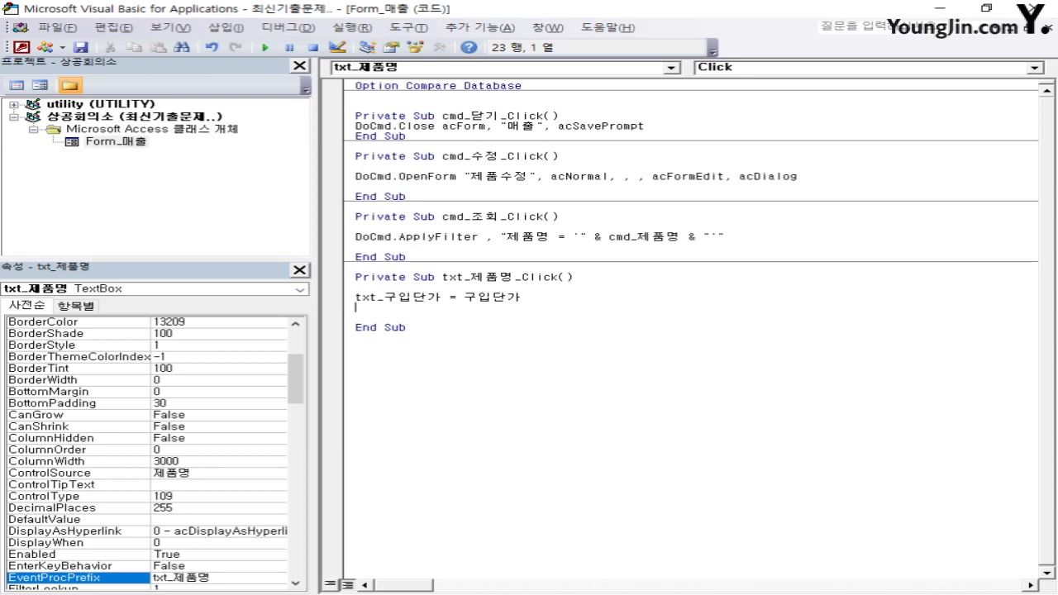
Step: Add the line txt_순이익 = 판매단가 - 구입단가 to the txt_제품명_Click procedure
type("txt")
type("_순이이")
type("ㄱ =")
type("판매단가")
type(" - 구입단가")
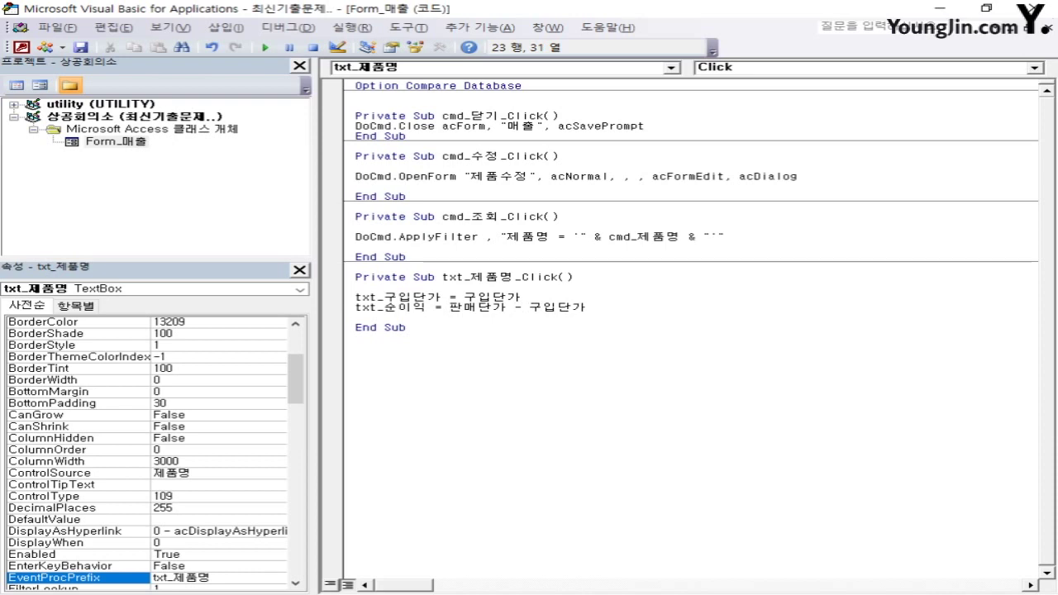
left_click(552, 356)
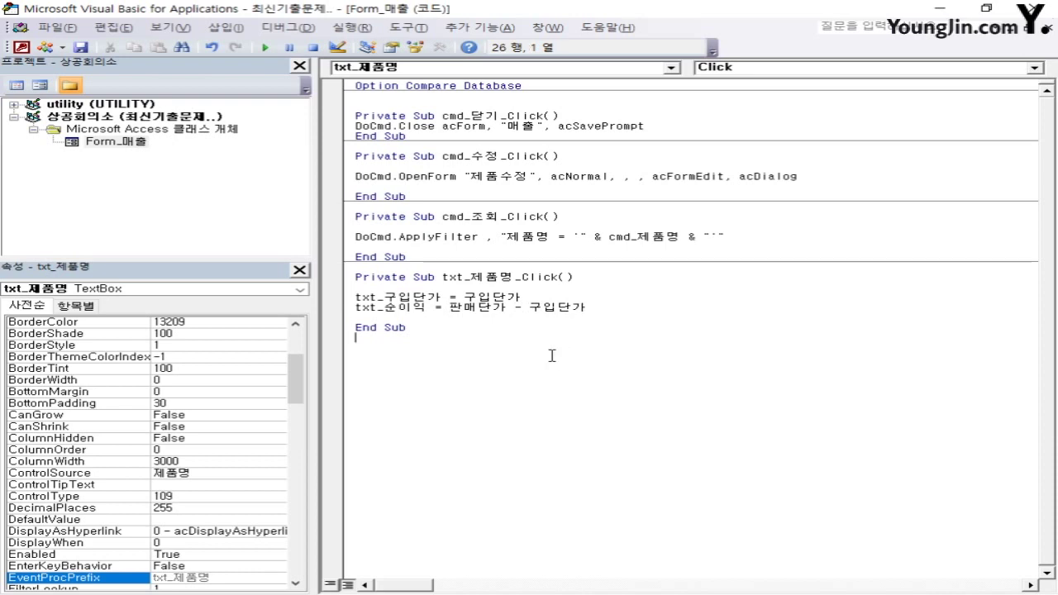
Step: Close the code editor and the 매출 form, saving the form's design changes
left_click(1036, 13)
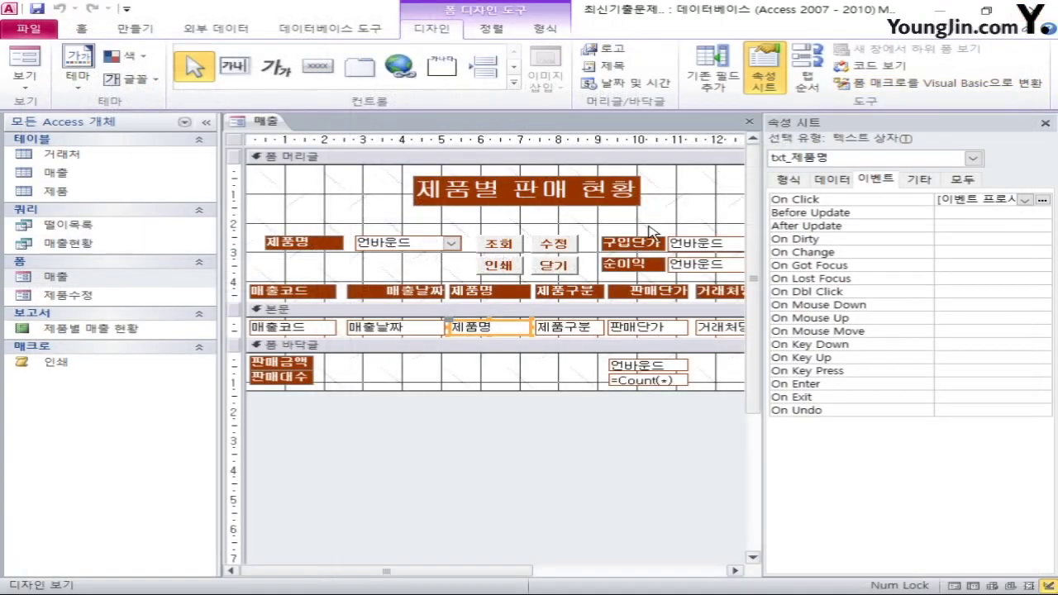
left_click(750, 121)
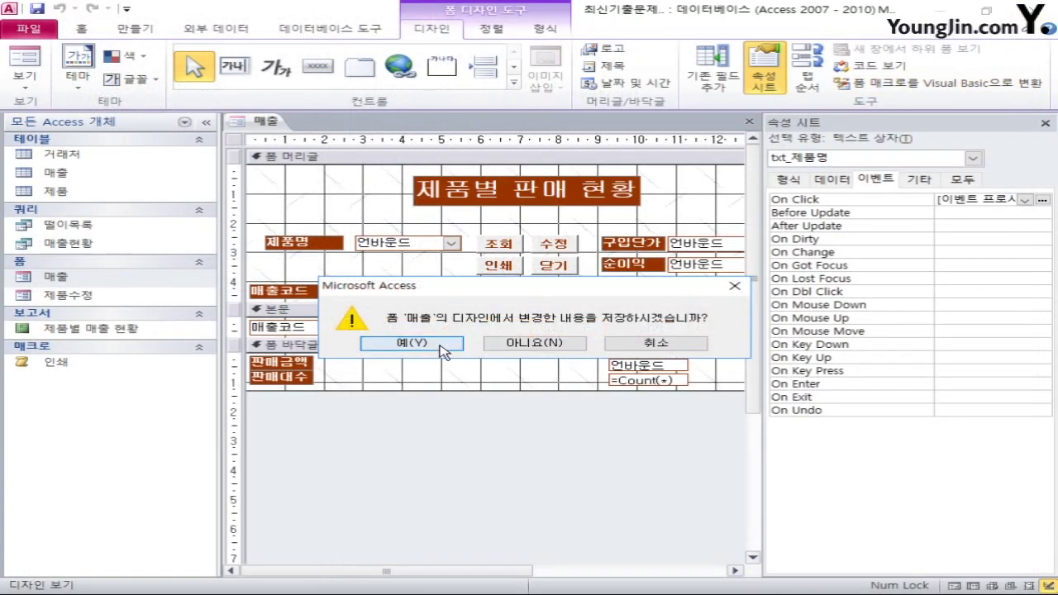
left_click(444, 351)
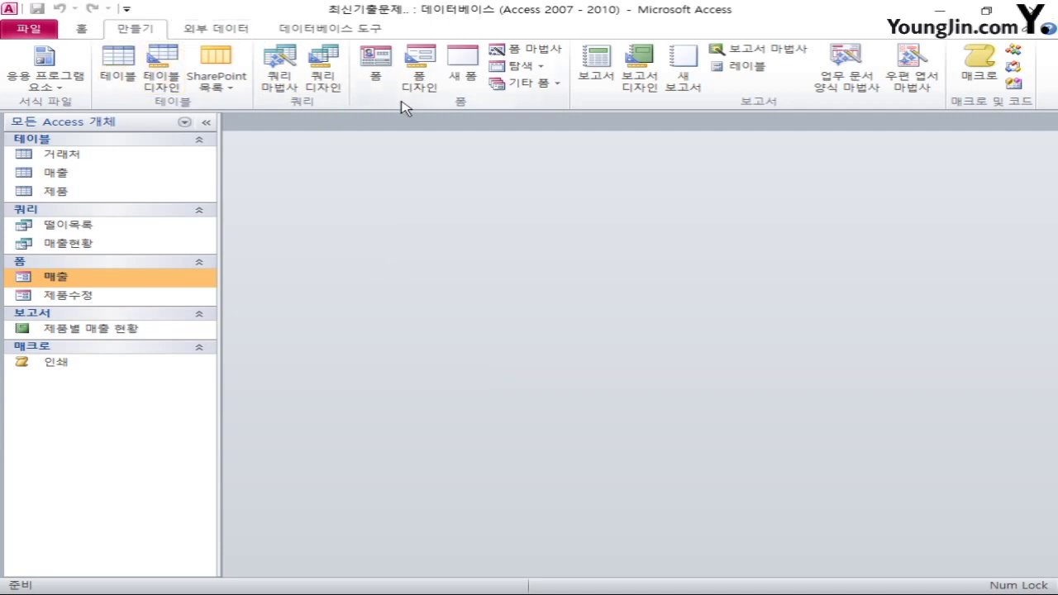
Step: Create a new query in design view from the 제품 table with the fields 제품번호, 제품명 and 구입단가
left_click(324, 76)
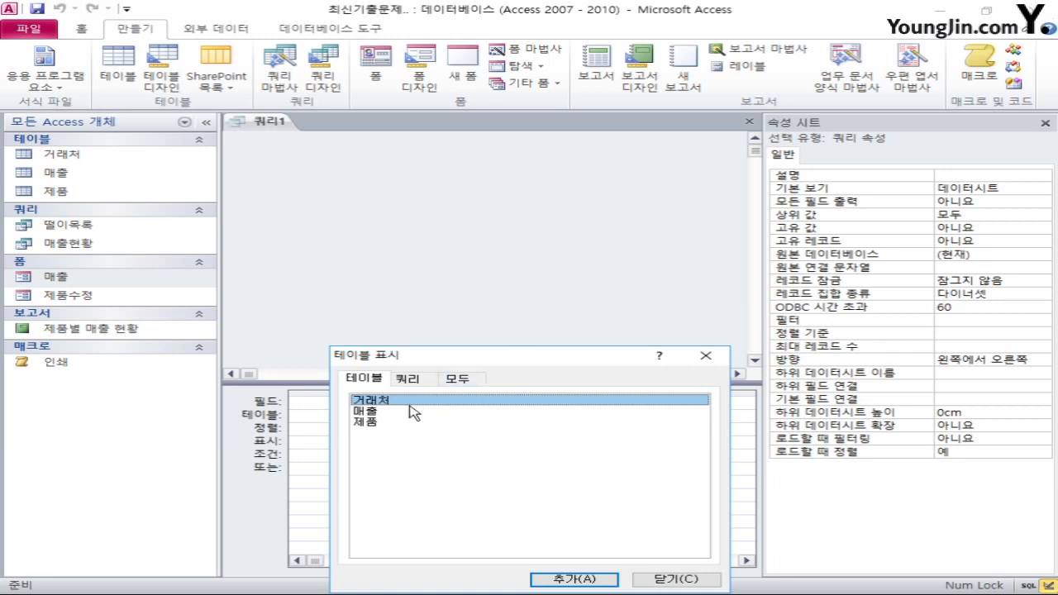
double_click(387, 424)
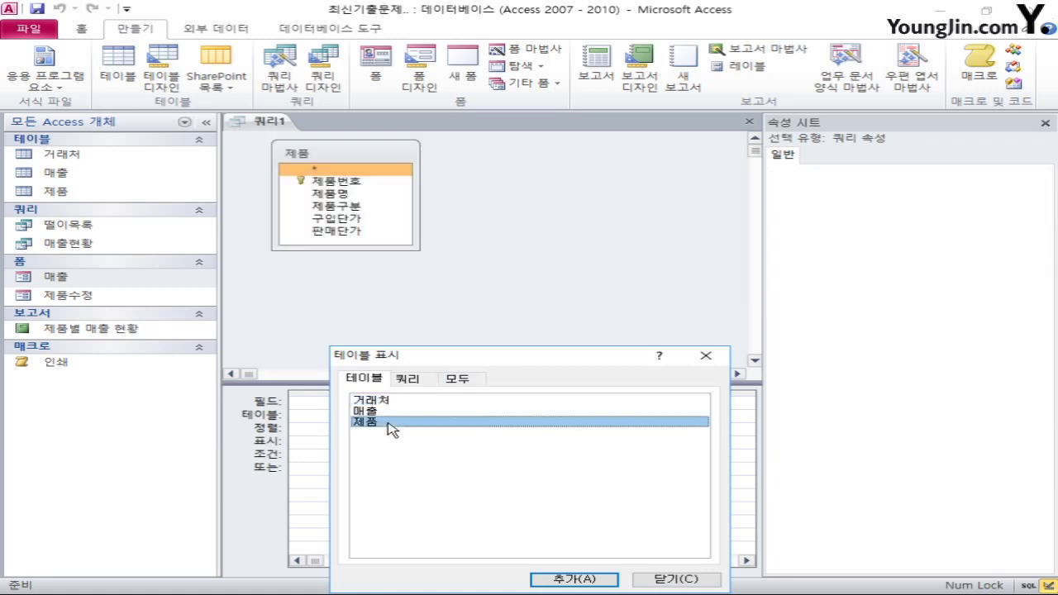
left_click(675, 579)
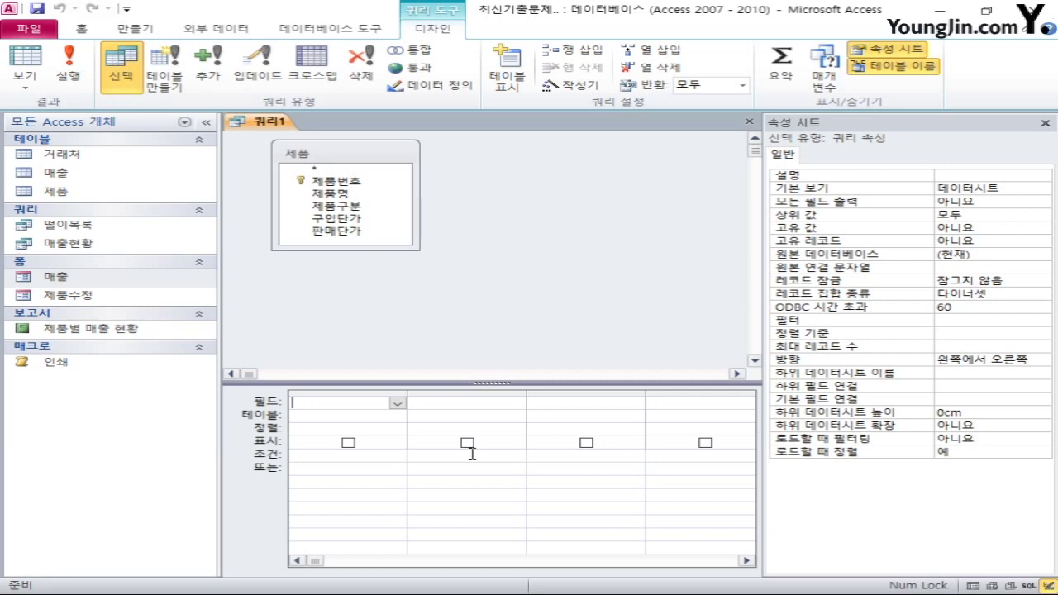
double_click(357, 183)
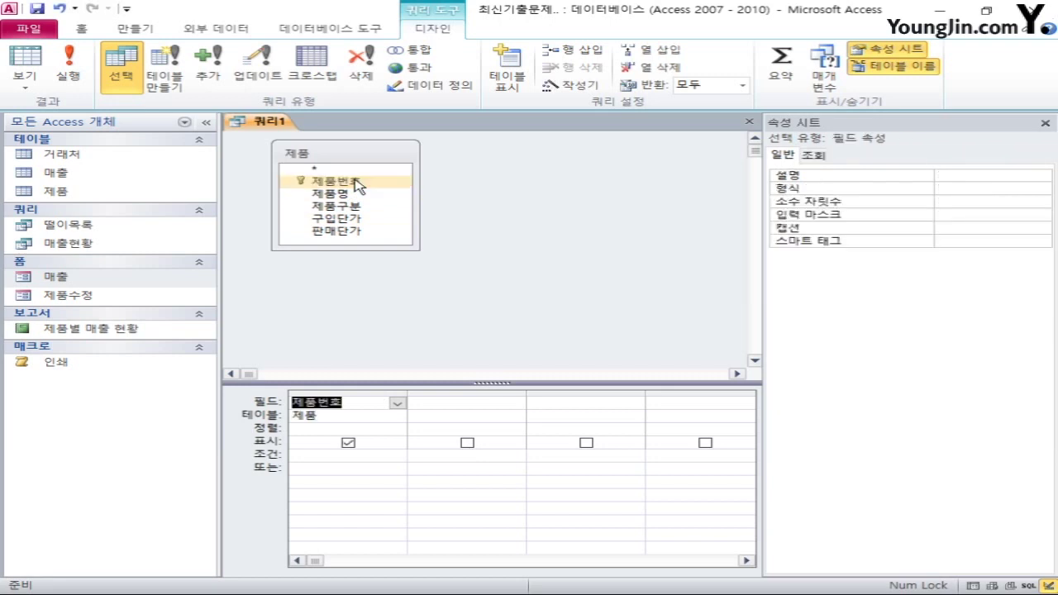
left_click(352, 195)
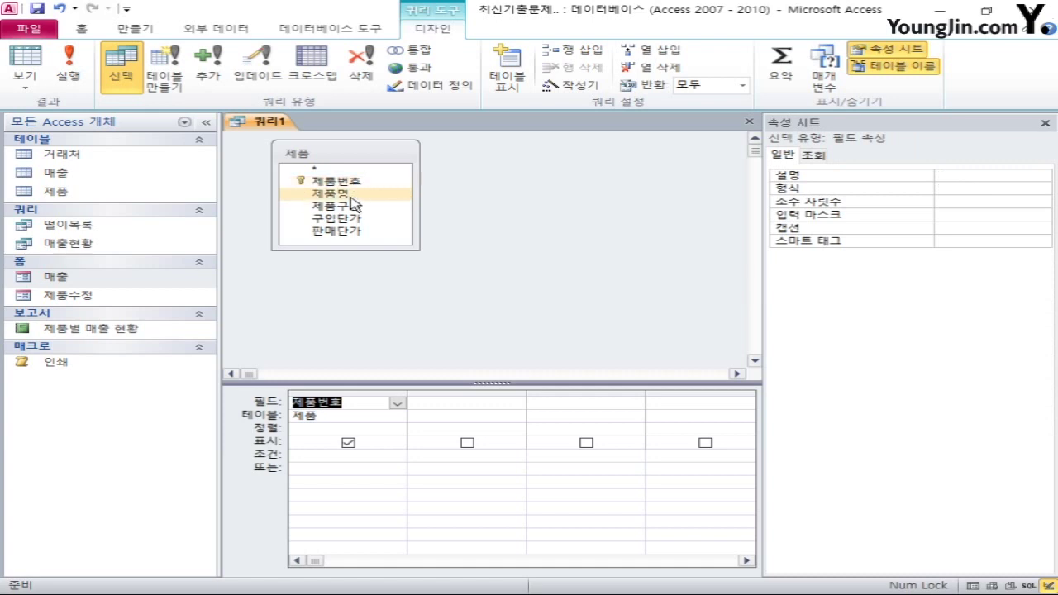
double_click(354, 197)
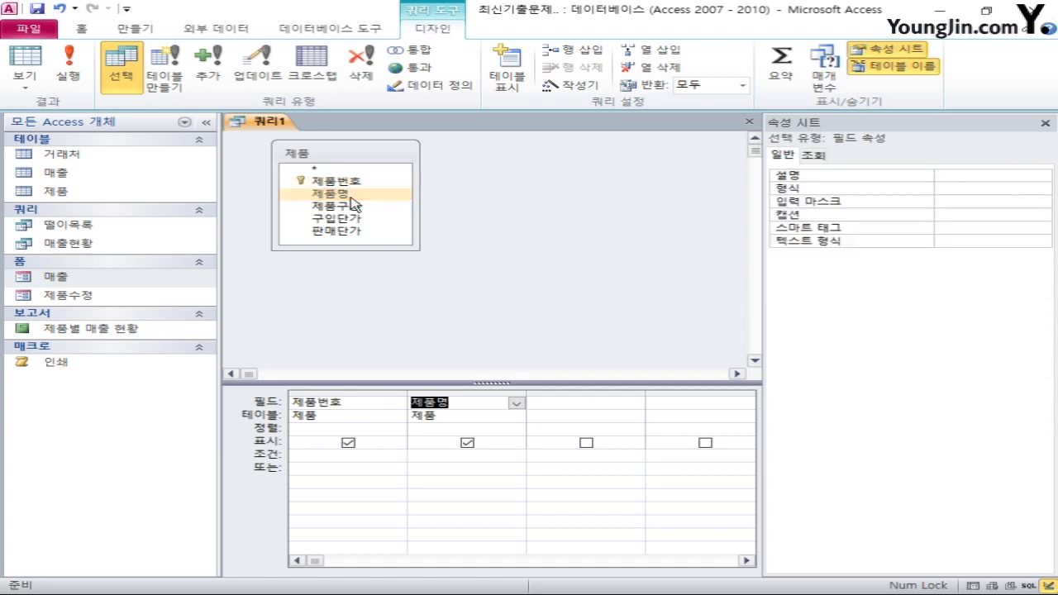
left_click(352, 206)
double_click(354, 219)
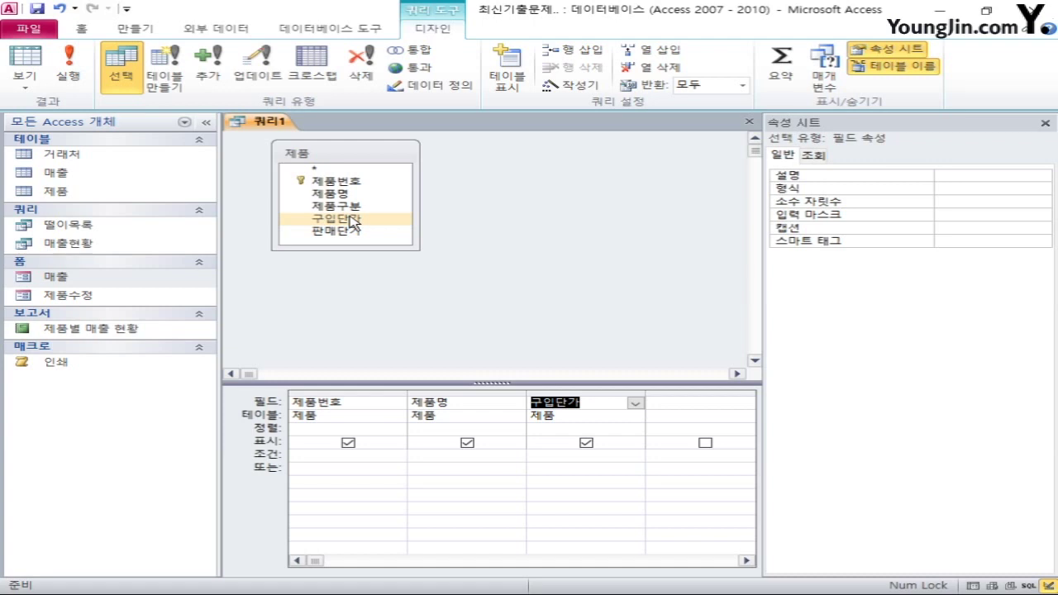
Step: Add the calculated field 기준단가: iif([구입단가]>=650000,"보류","구매") after the 구입단가 column
left_click(690, 403)
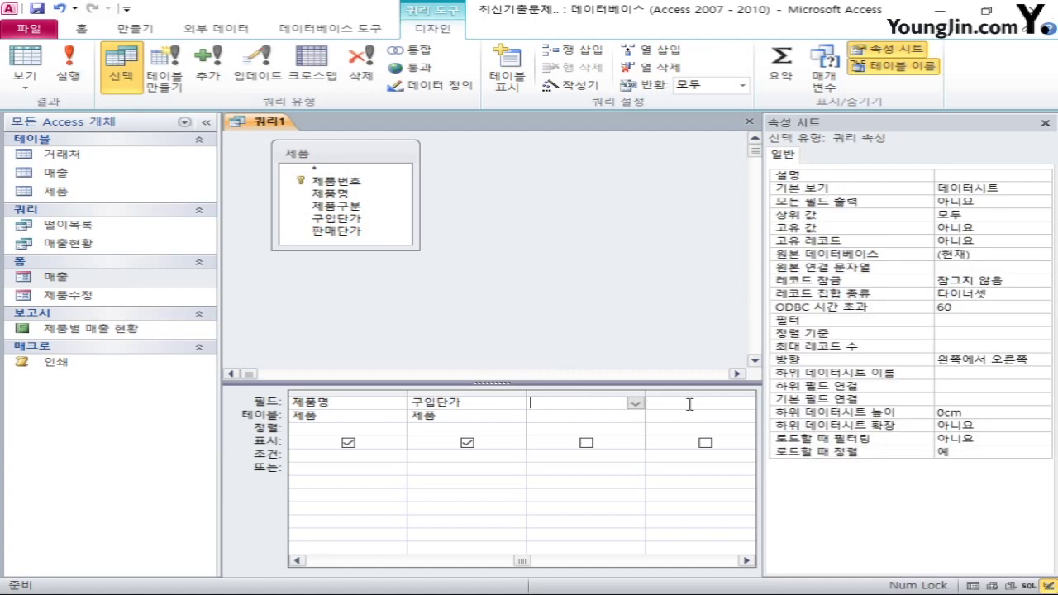
right_click(578, 405)
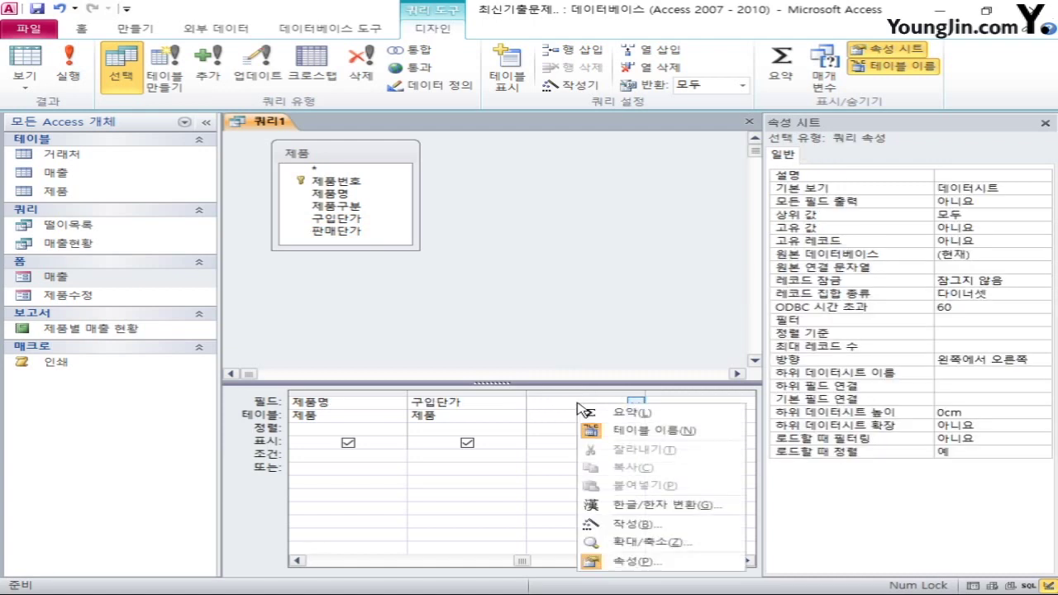
left_click(657, 543)
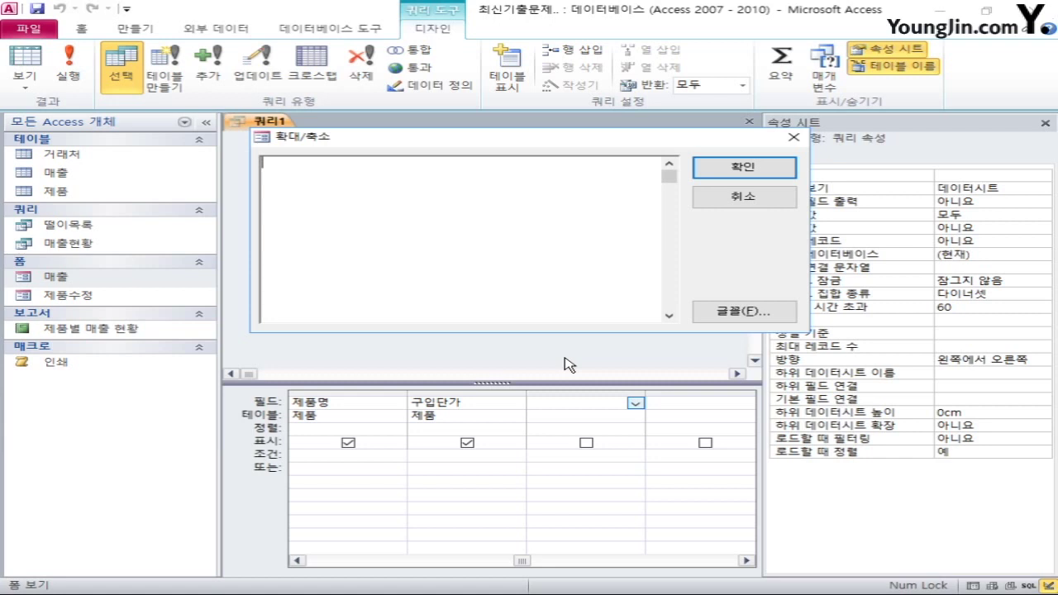
type("기준단가:")
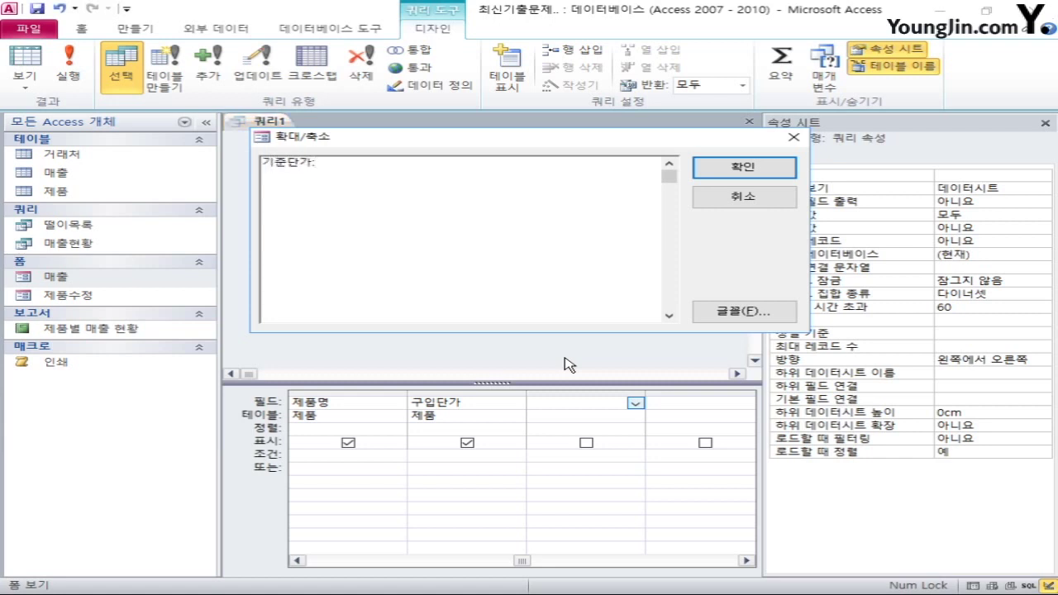
type("[")
type("iif(")
type("[")
type("구입다")
type("ㄴ가]")
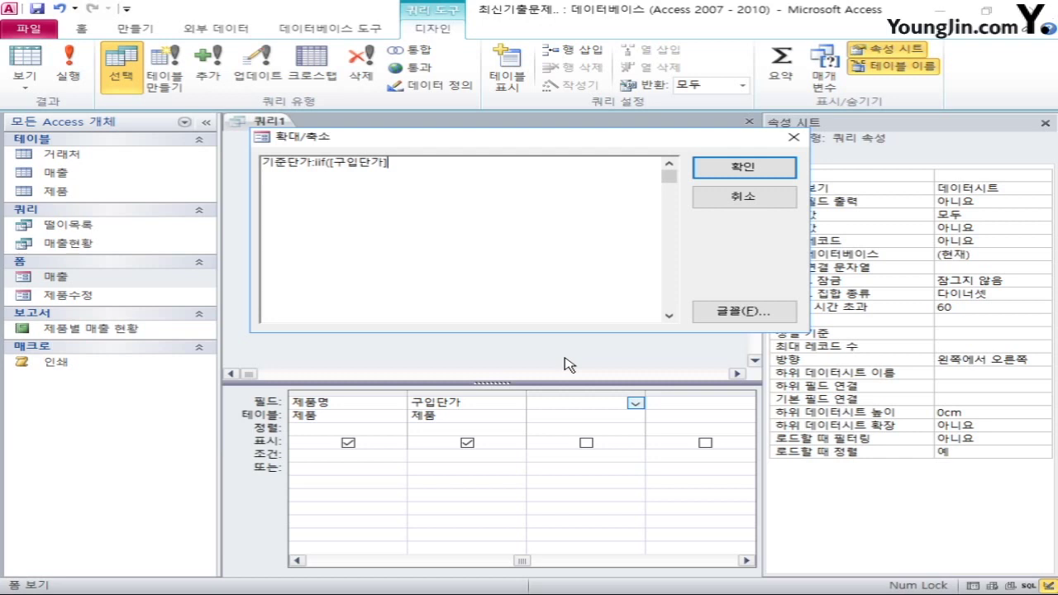
type(">=")
type("6500")
type("00")
type(",\"qhf")
key("BackSpace")
key("BackSpace")
key("BackSpace")
key("Hangul")
type("보류")
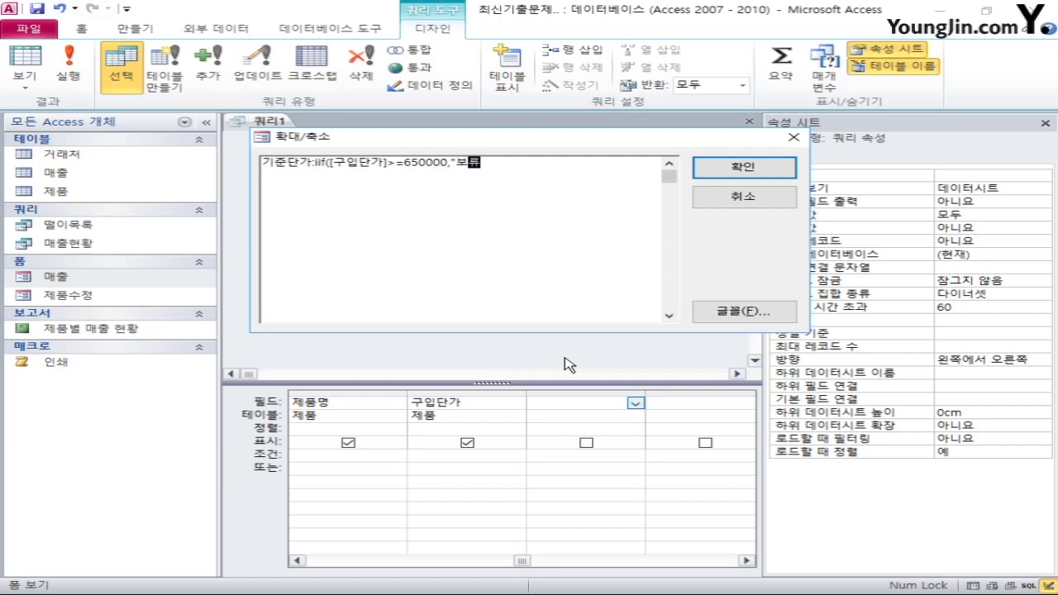
type("\",\"구매\")")
left_click(748, 170)
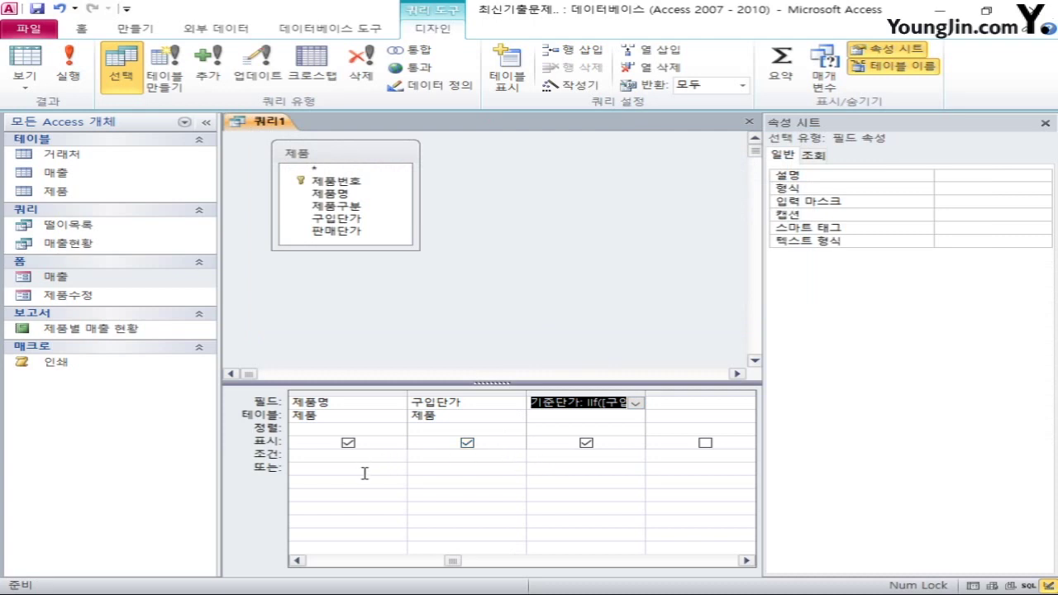
Step: Set the 제품명 criterion to Like "*" & [제품명 일부만 입력해도 조회가능] & "*"
left_click(397, 562)
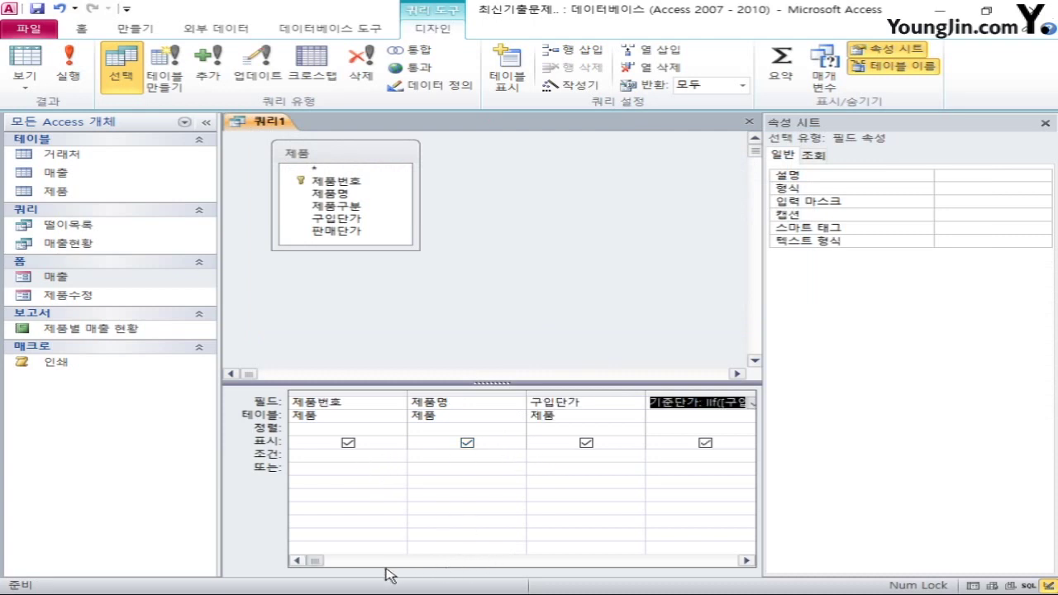
left_click(427, 454)
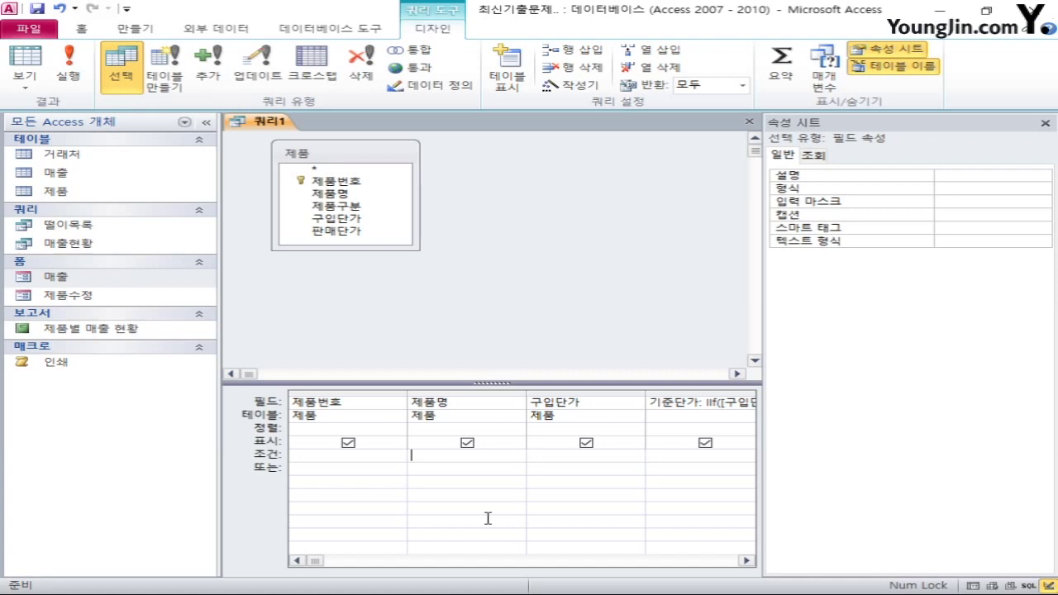
type("Like")
type("\"*\" & [제품명")
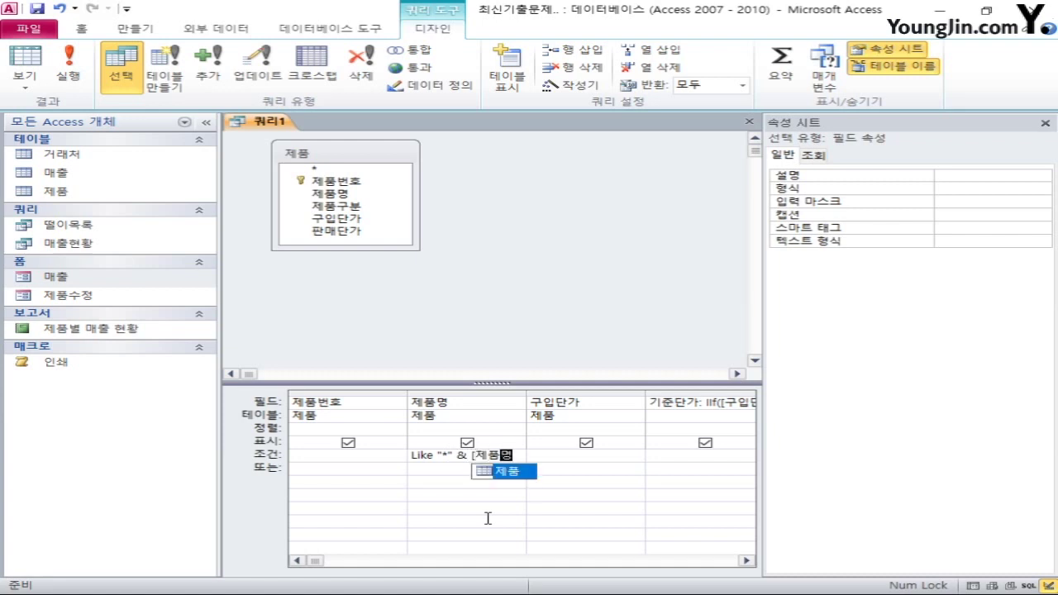
type(" 일부만")
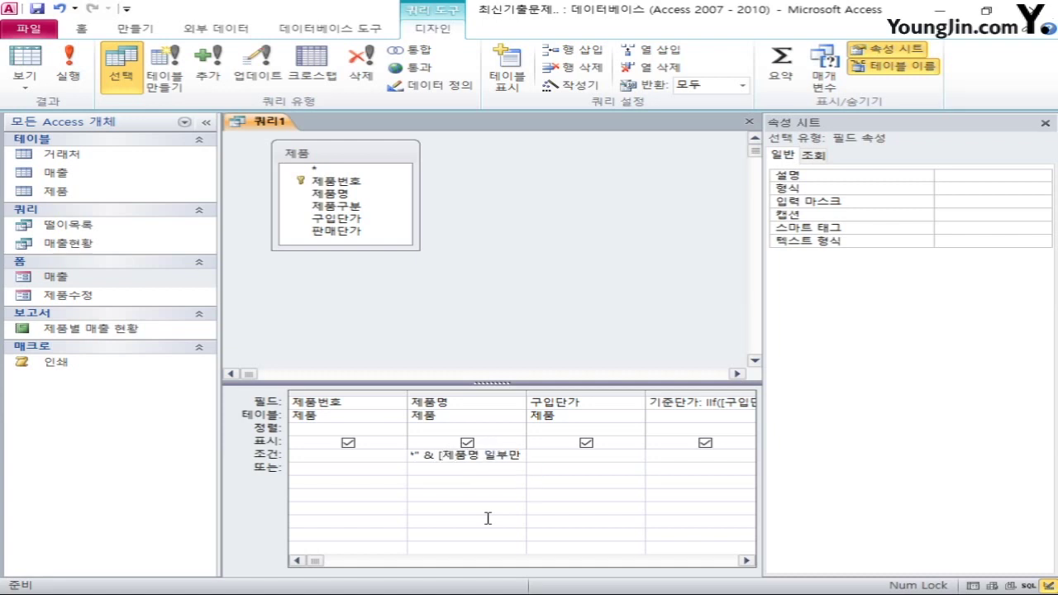
type(" 이입력해도 죄")
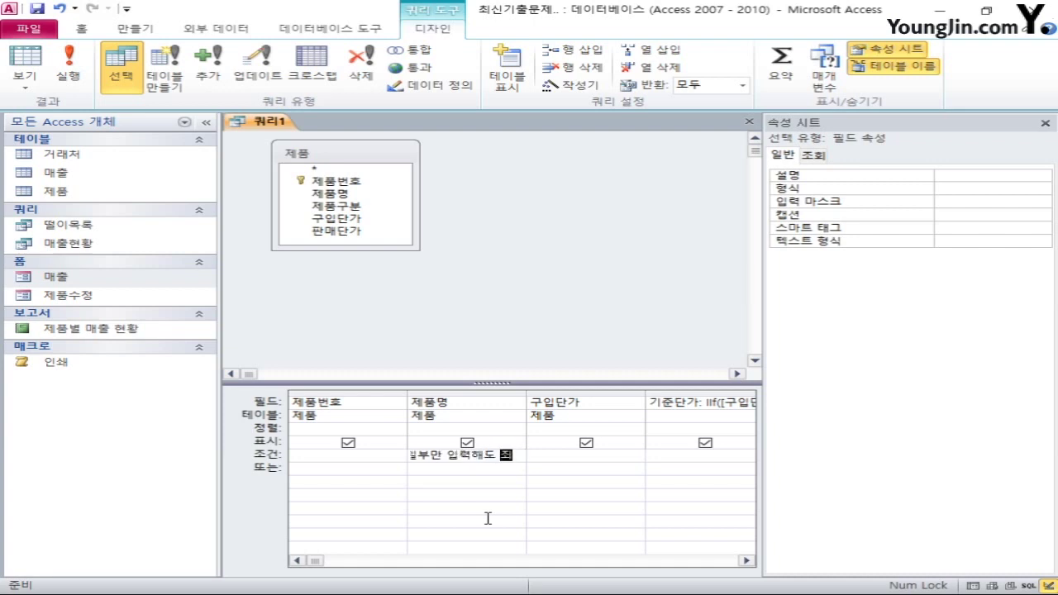
type("회가능")
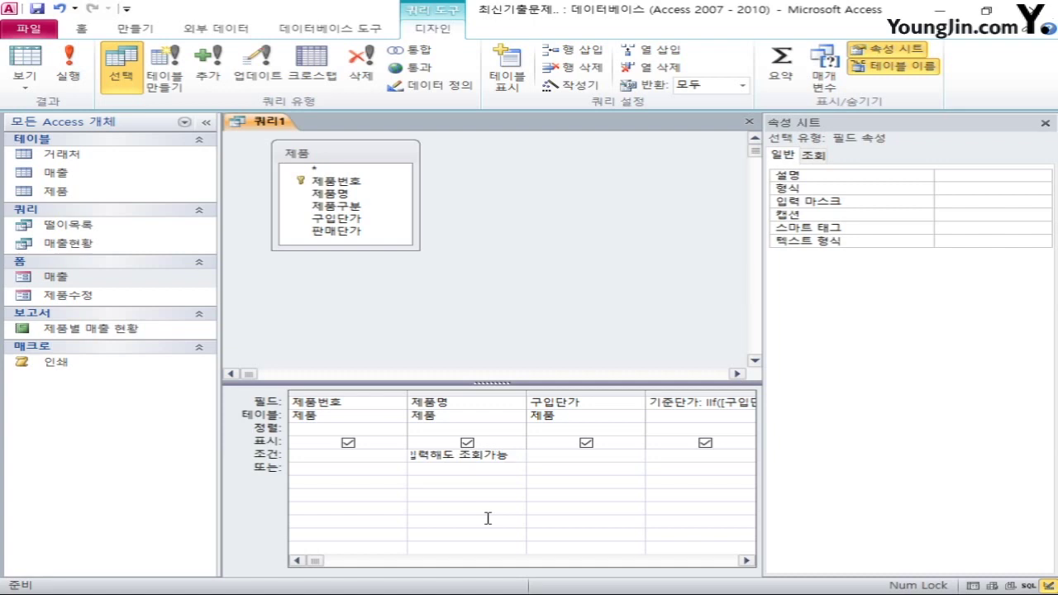
type("] & ")
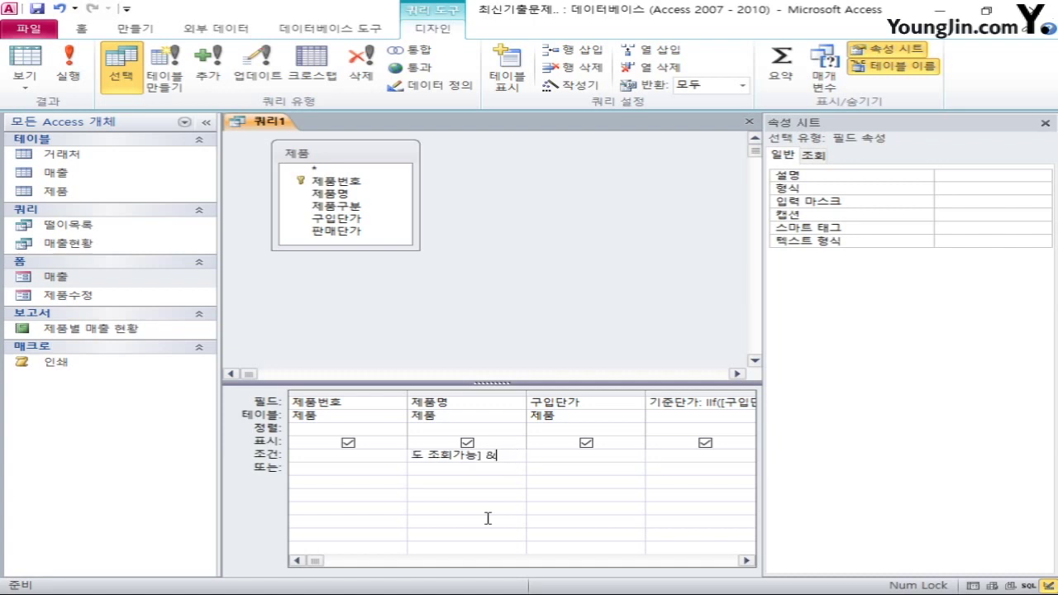
type("\"*\"")
Step: Run the query with 기 as the product name parameter
left_click(69, 66)
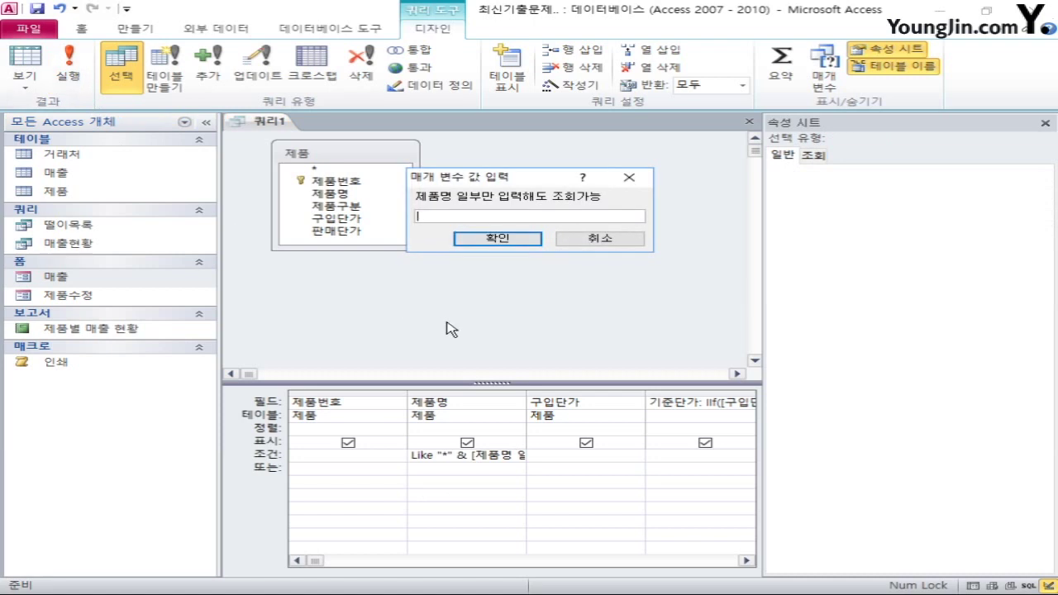
type("기")
key("Return")
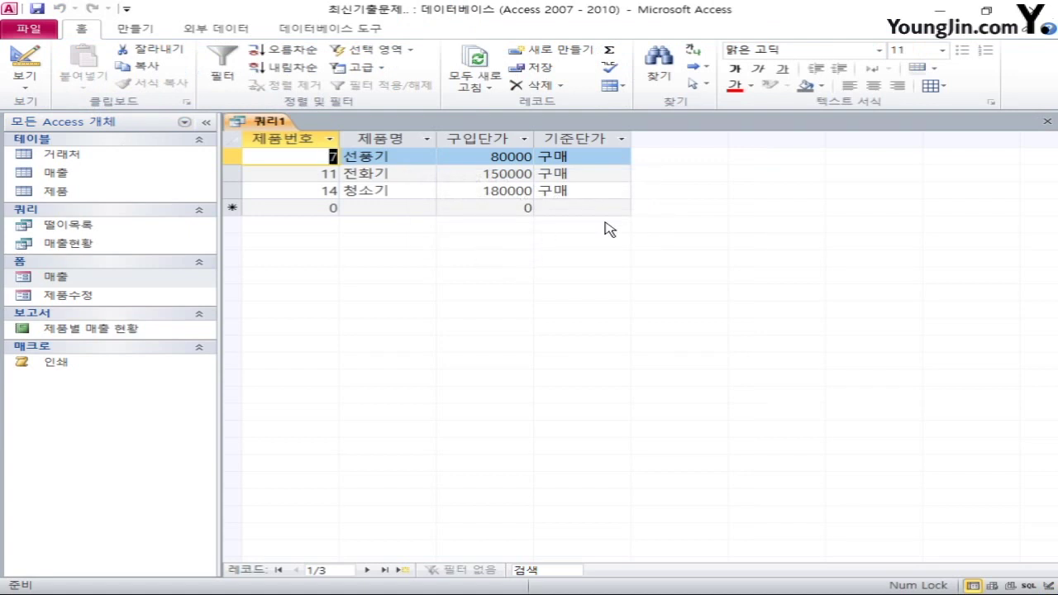
Step: Close the query and save it as 제품구매기준
left_click(1047, 121)
left_click(446, 342)
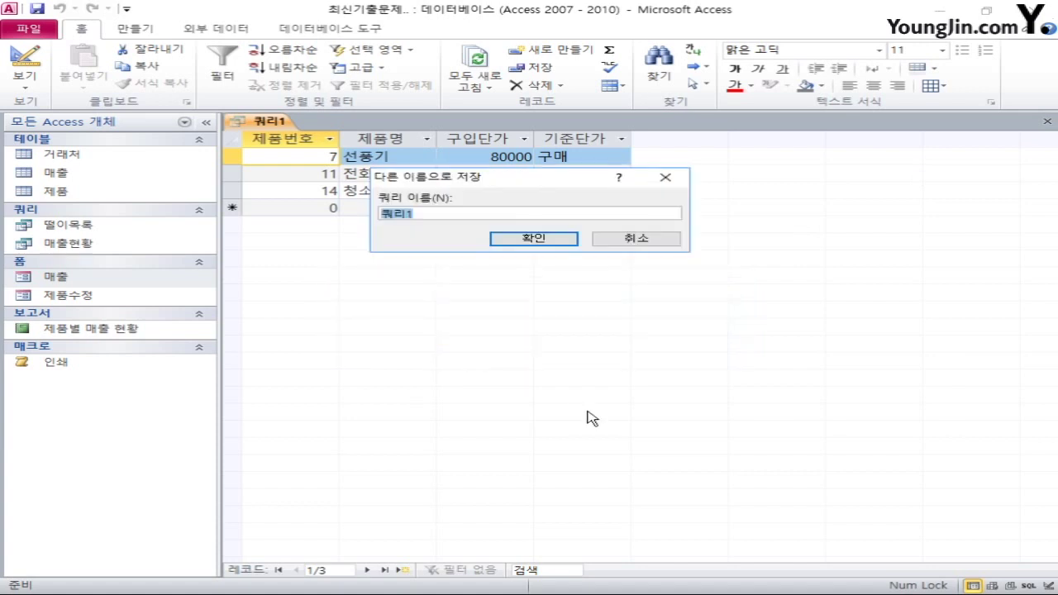
type("제품구매ㄹ")
type("량")
key("Return")
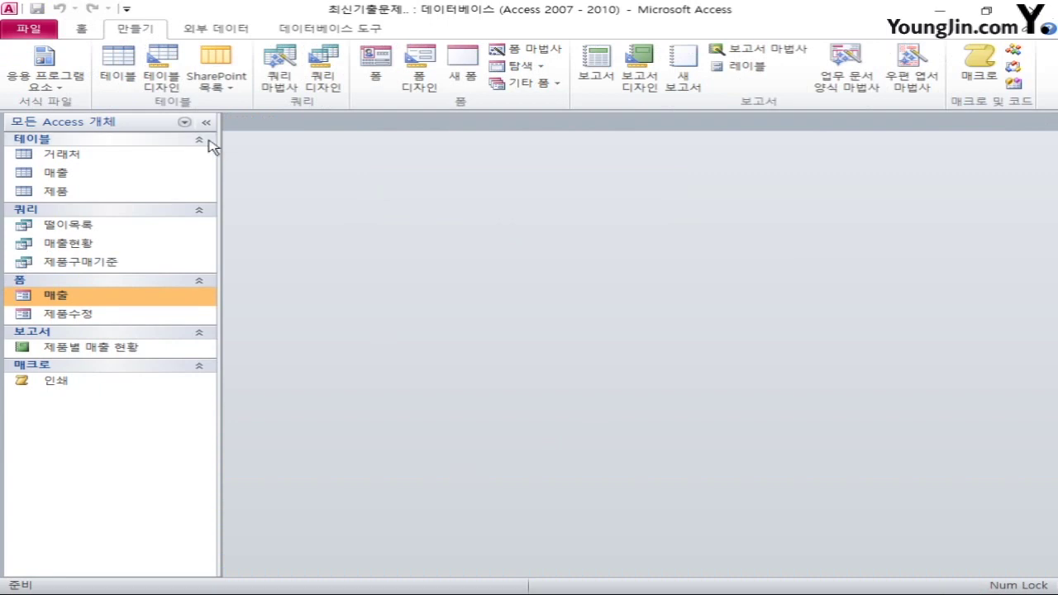
Step: Create another query from the 매출 table with the fields 제품번호, 매출코드 and 매출날짜, and run it
left_click(338, 86)
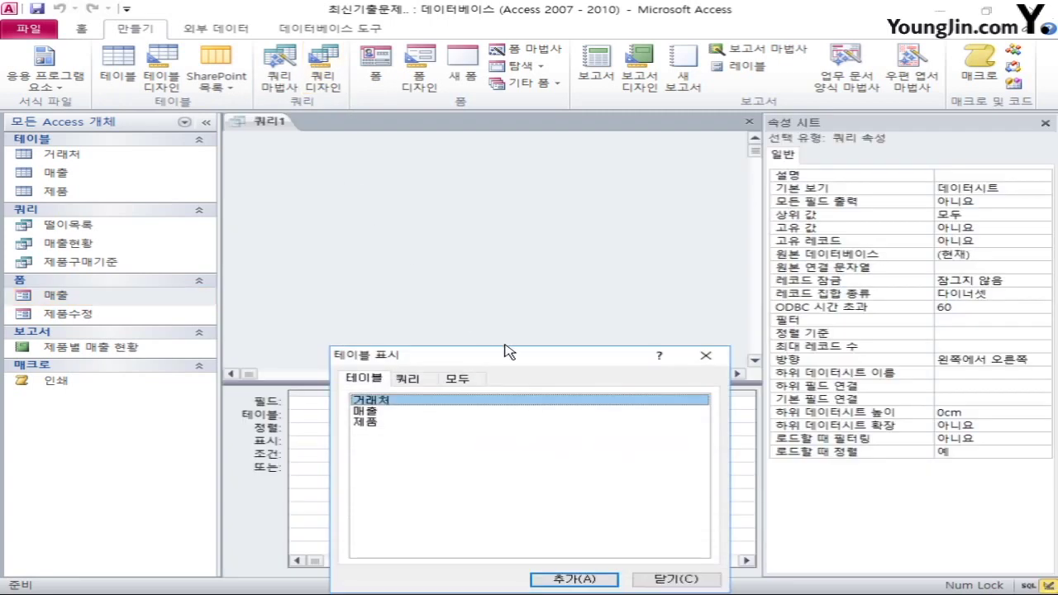
double_click(380, 412)
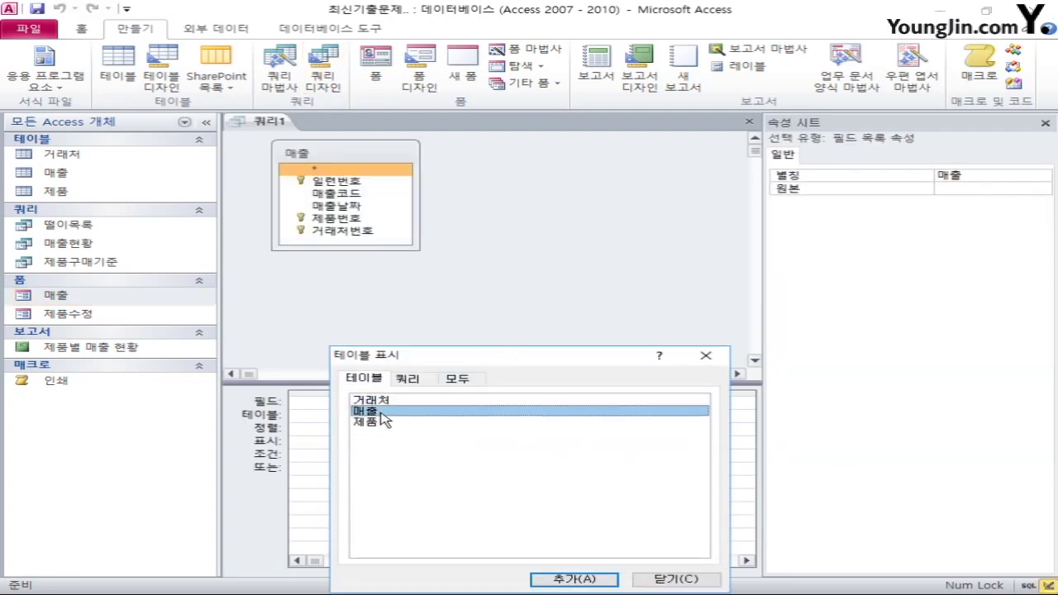
left_click(675, 580)
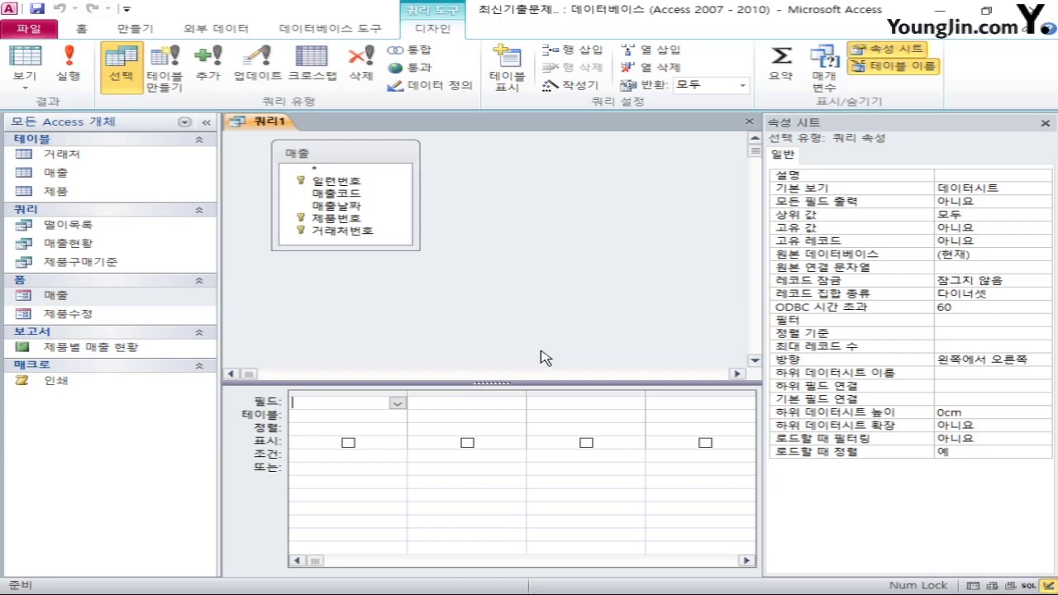
double_click(346, 220)
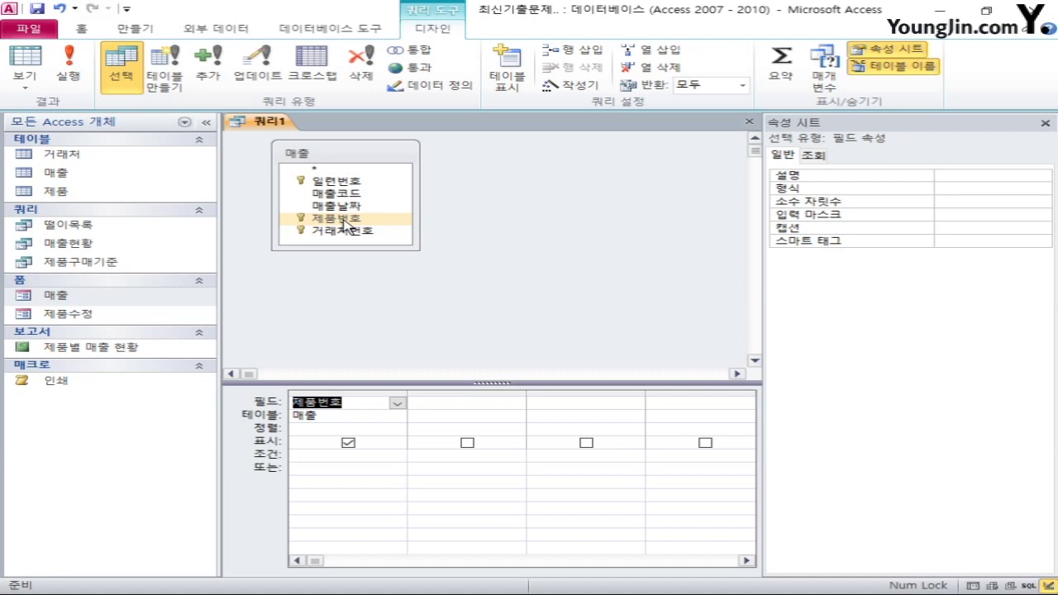
double_click(339, 194)
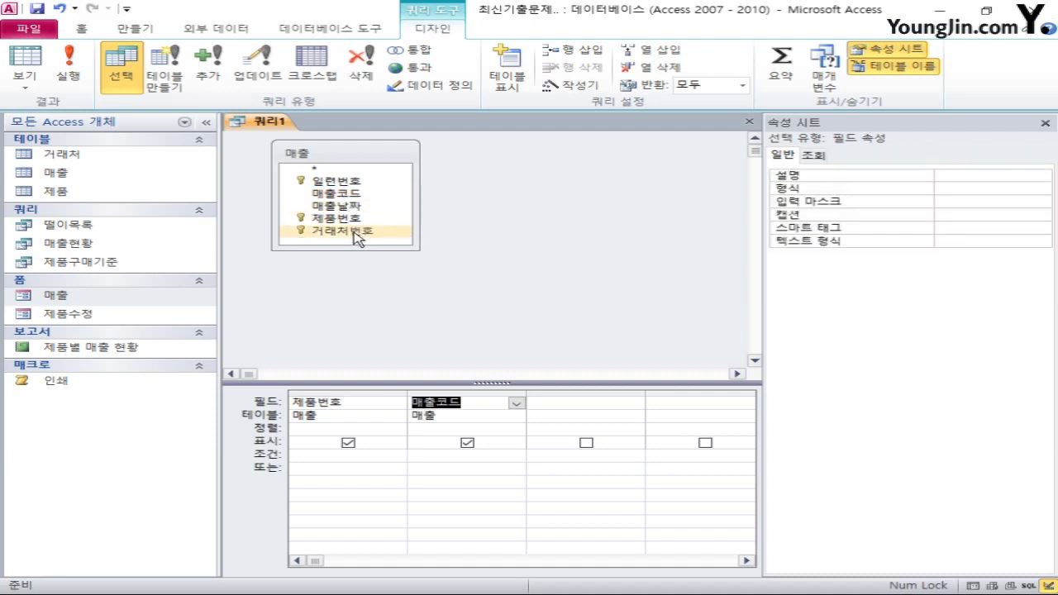
left_click(348, 208)
double_click(349, 208)
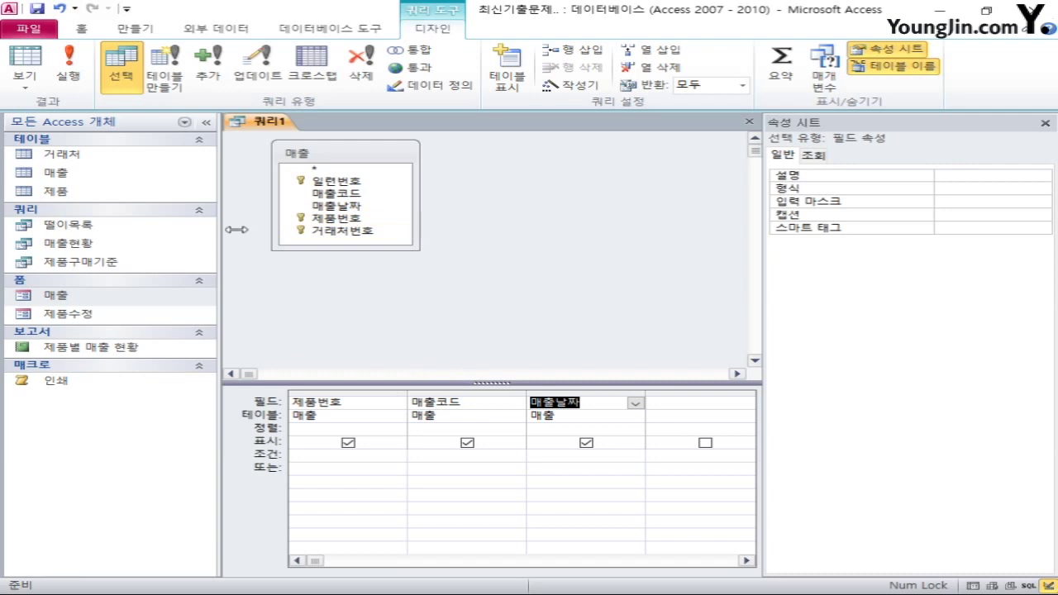
left_click(71, 71)
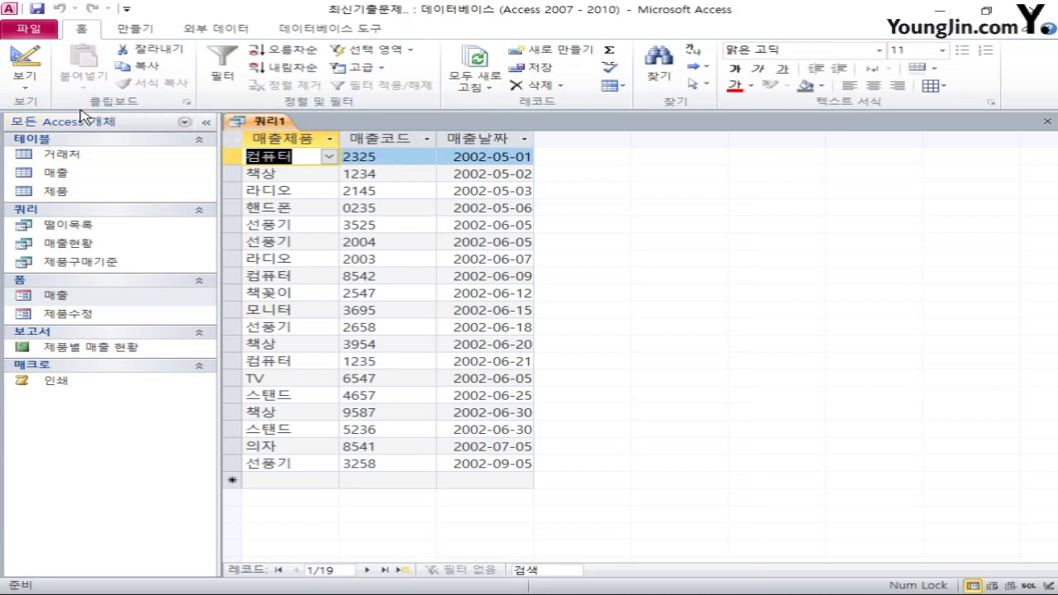
Step: In the query's design, enter >DateAdd("d",-1,"2002-06-30") as the lower limit of the 매출날짜 criterion
left_click(24, 62)
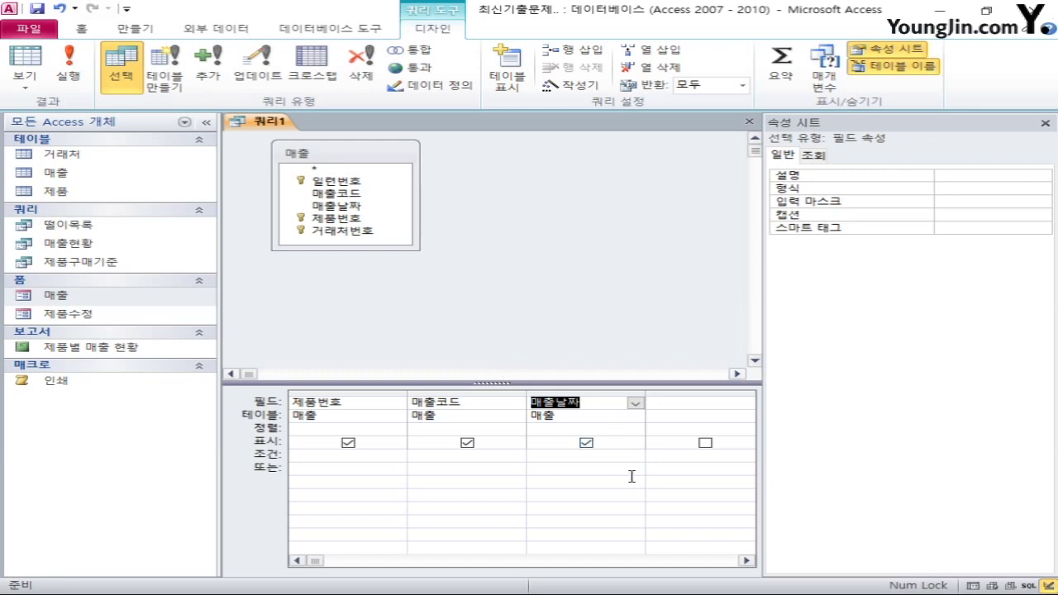
left_click(561, 457)
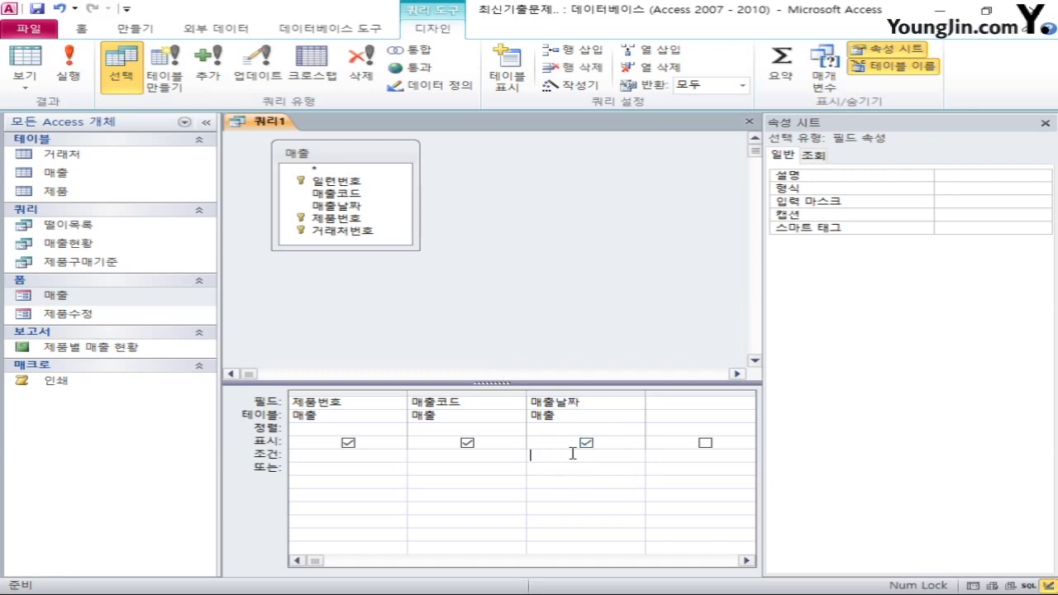
right_click(544, 456)
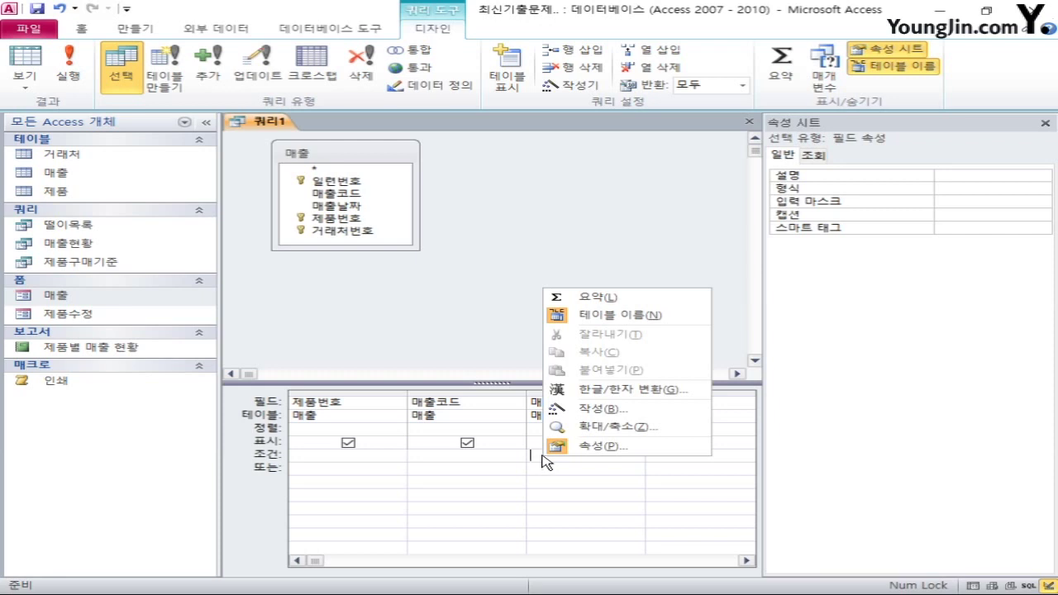
left_click(570, 409)
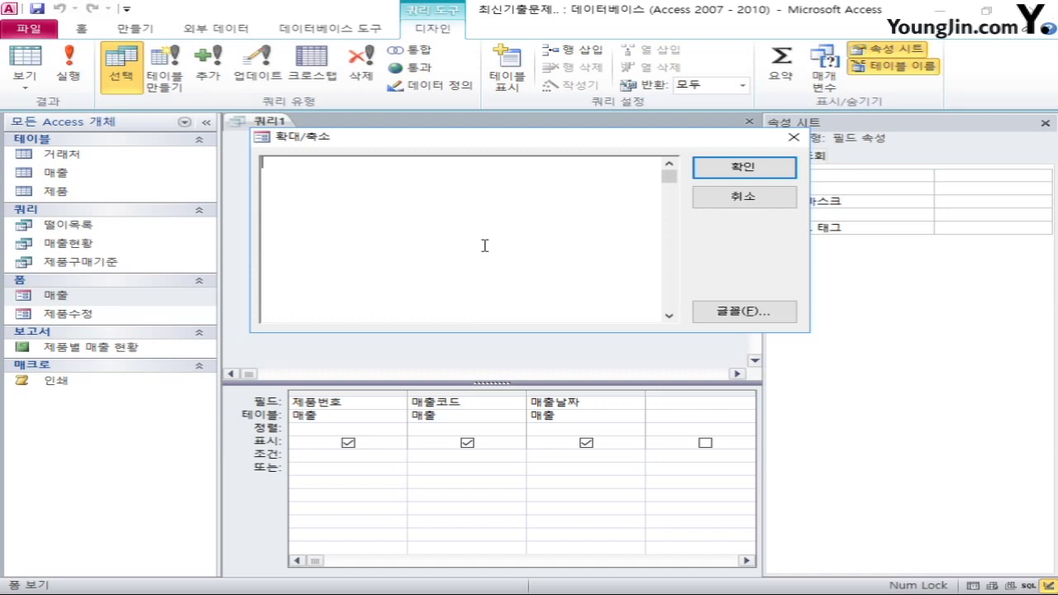
type(">da")
key("BackSpace")
key("BackSpace")
type("dateadd")
type("(\"D")
key("BackSpace")
type("d\"")
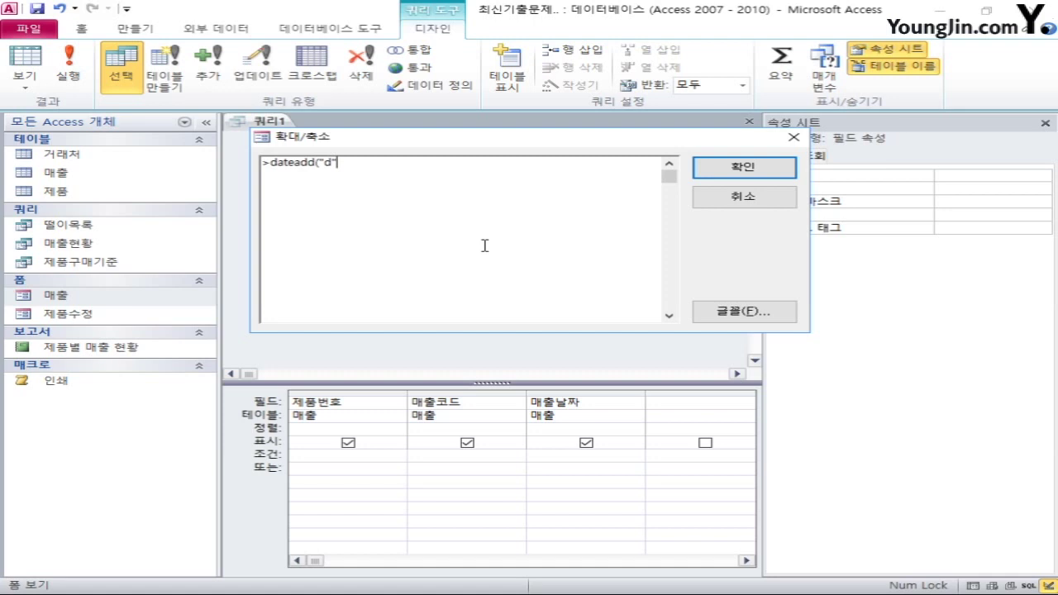
type(",-1")
type(",\"2002-06-30\") a")
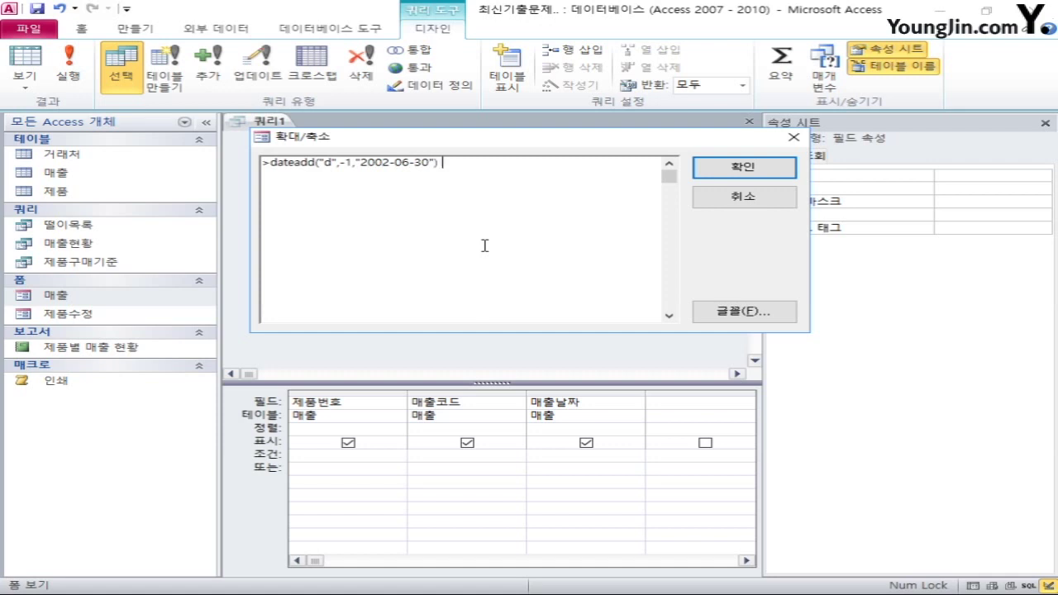
Step: Extend the 매출날짜 criterion with And <DateAdd("d",1,"2002-12-31") and run the query
type("nd")
type("<dateadd(\"d\"")
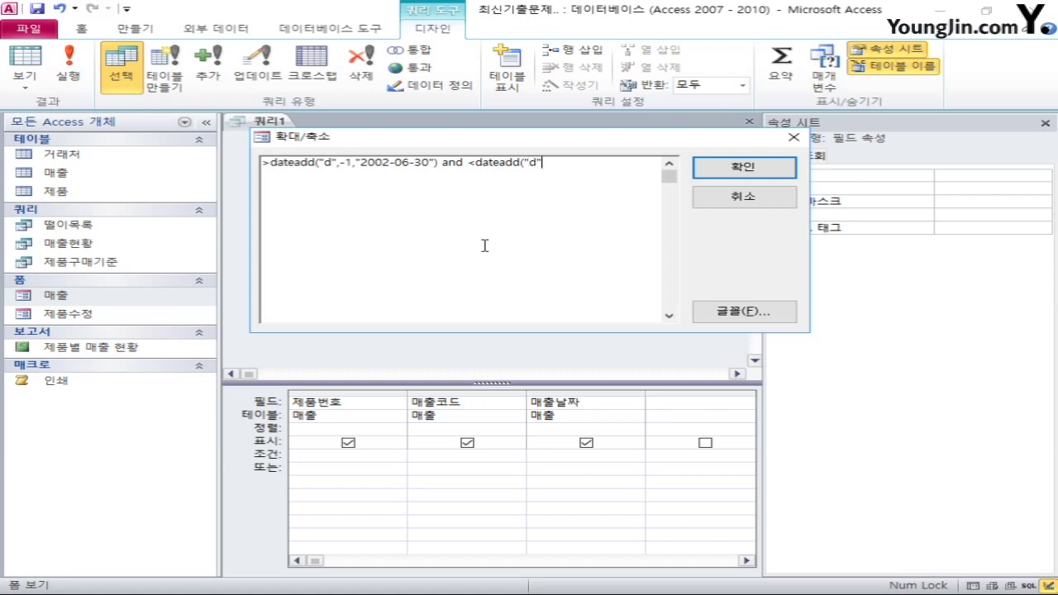
type(",1,\"2002-12-31")
type(")")
left_click(718, 172)
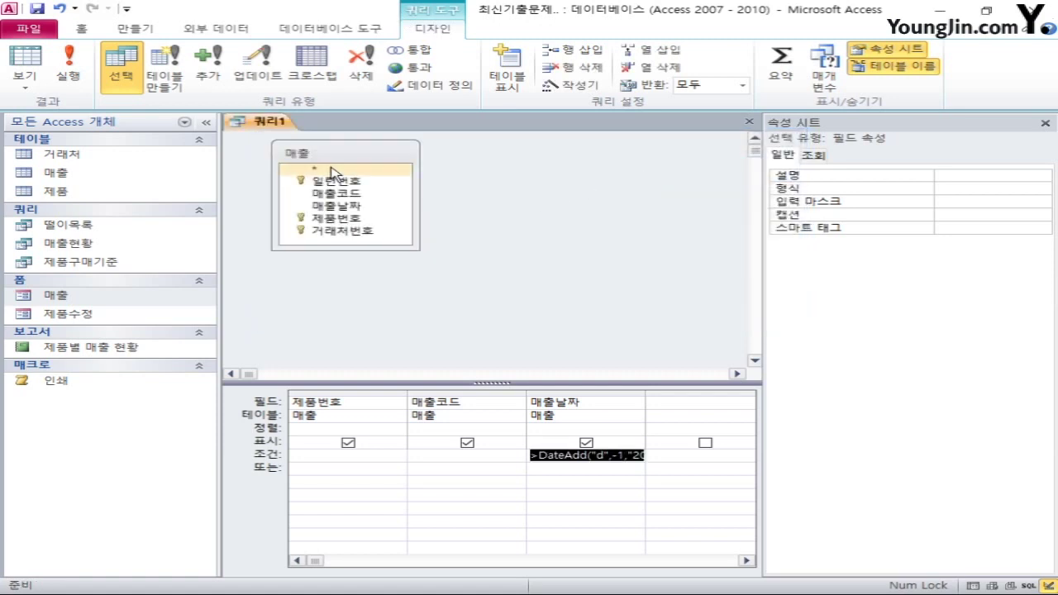
left_click(68, 70)
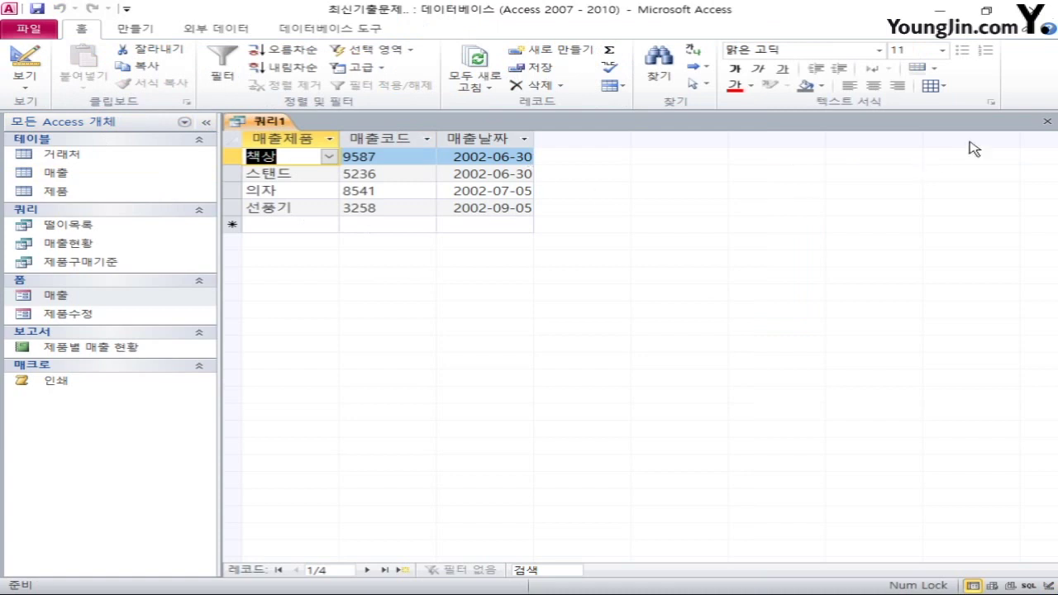
Step: Close the query and save it as 하반기실적(6월30일포함)
left_click(1048, 122)
left_click(424, 344)
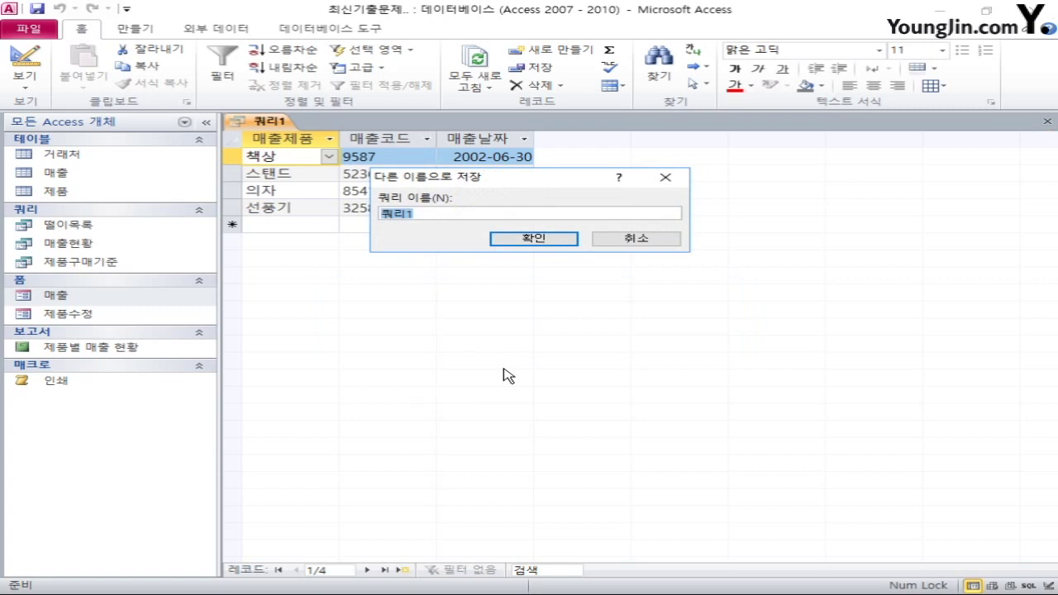
type("하반기실적")
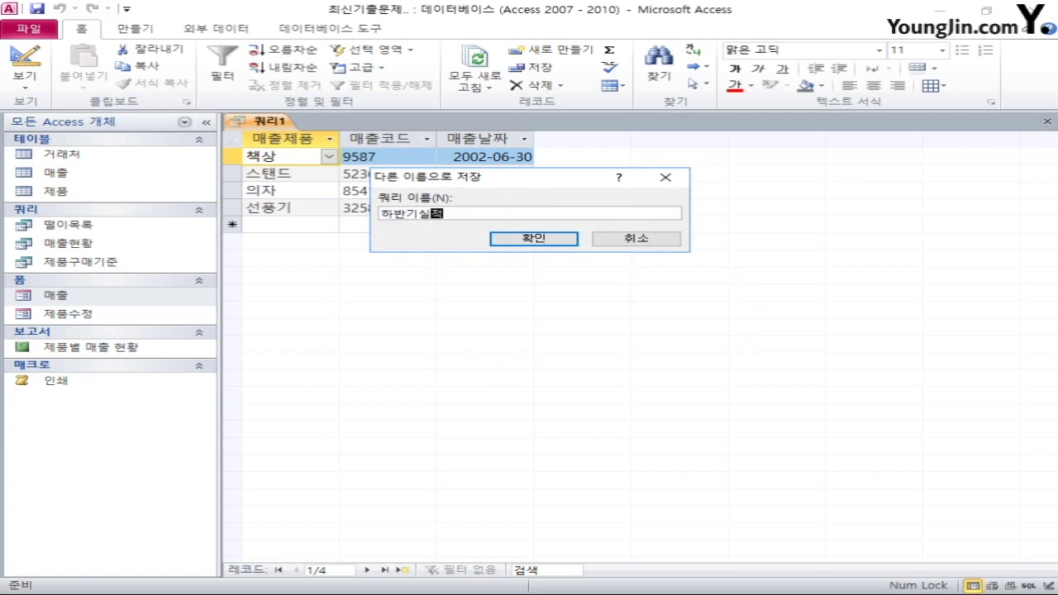
type("(6월30일포함")
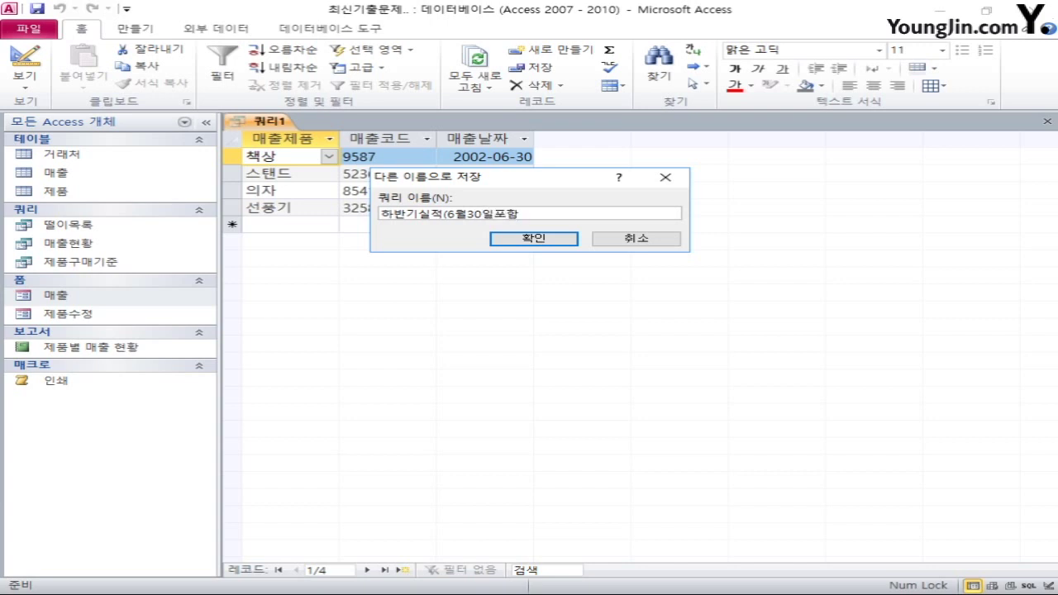
type(")")
left_click(534, 240)
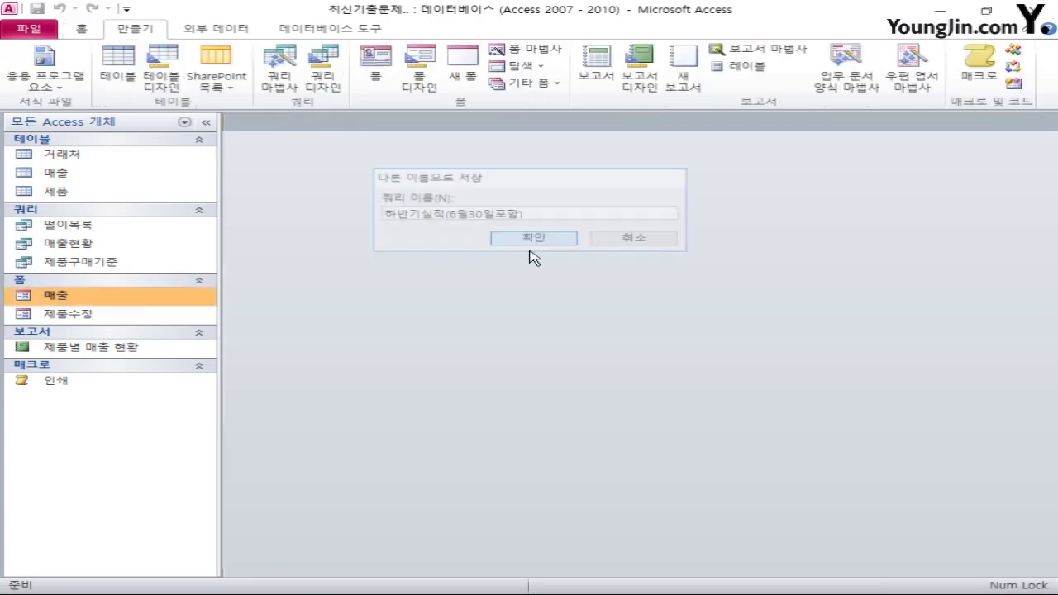